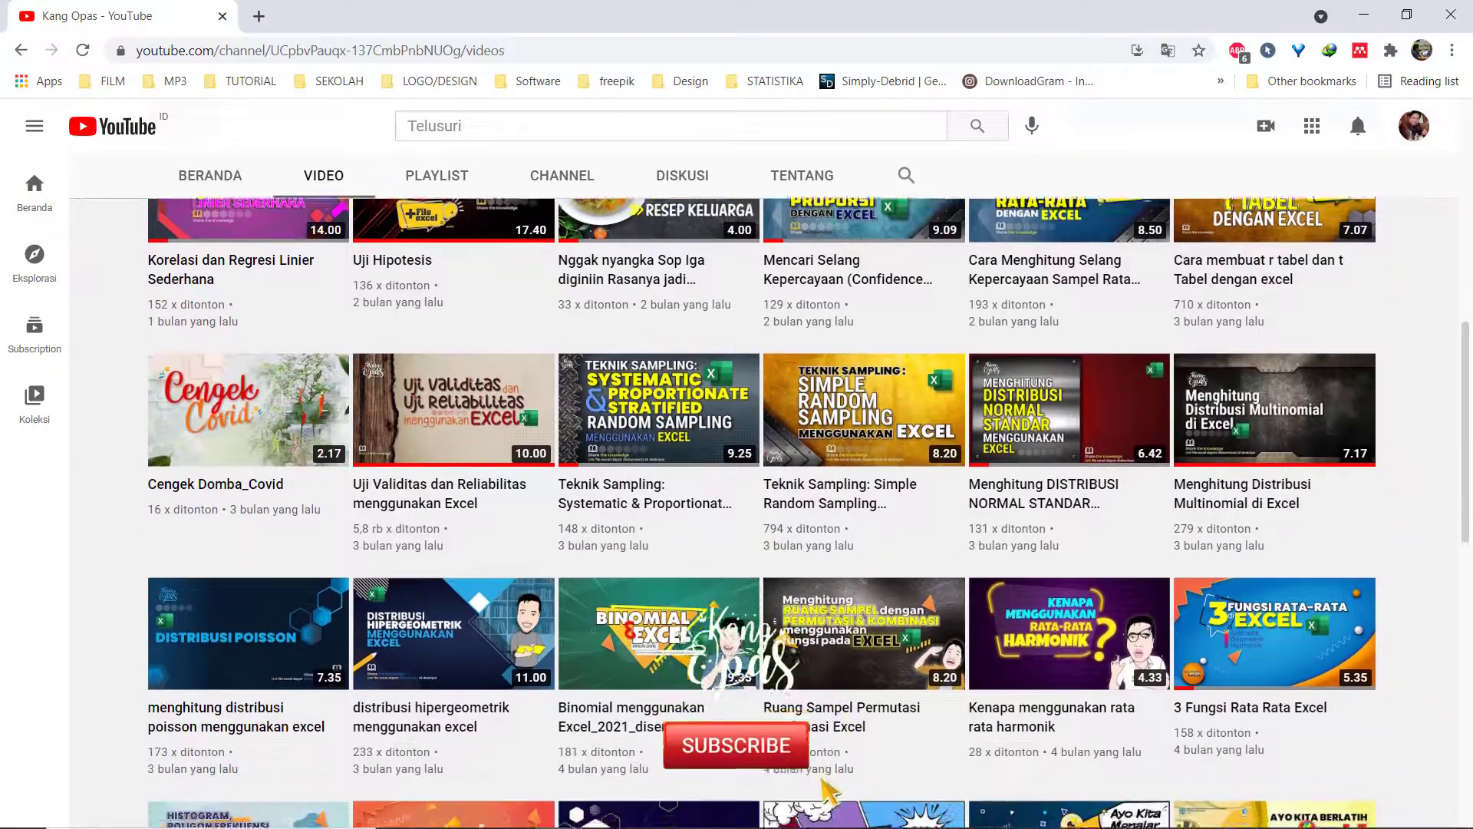
scroll(1471, 679, down, 2)
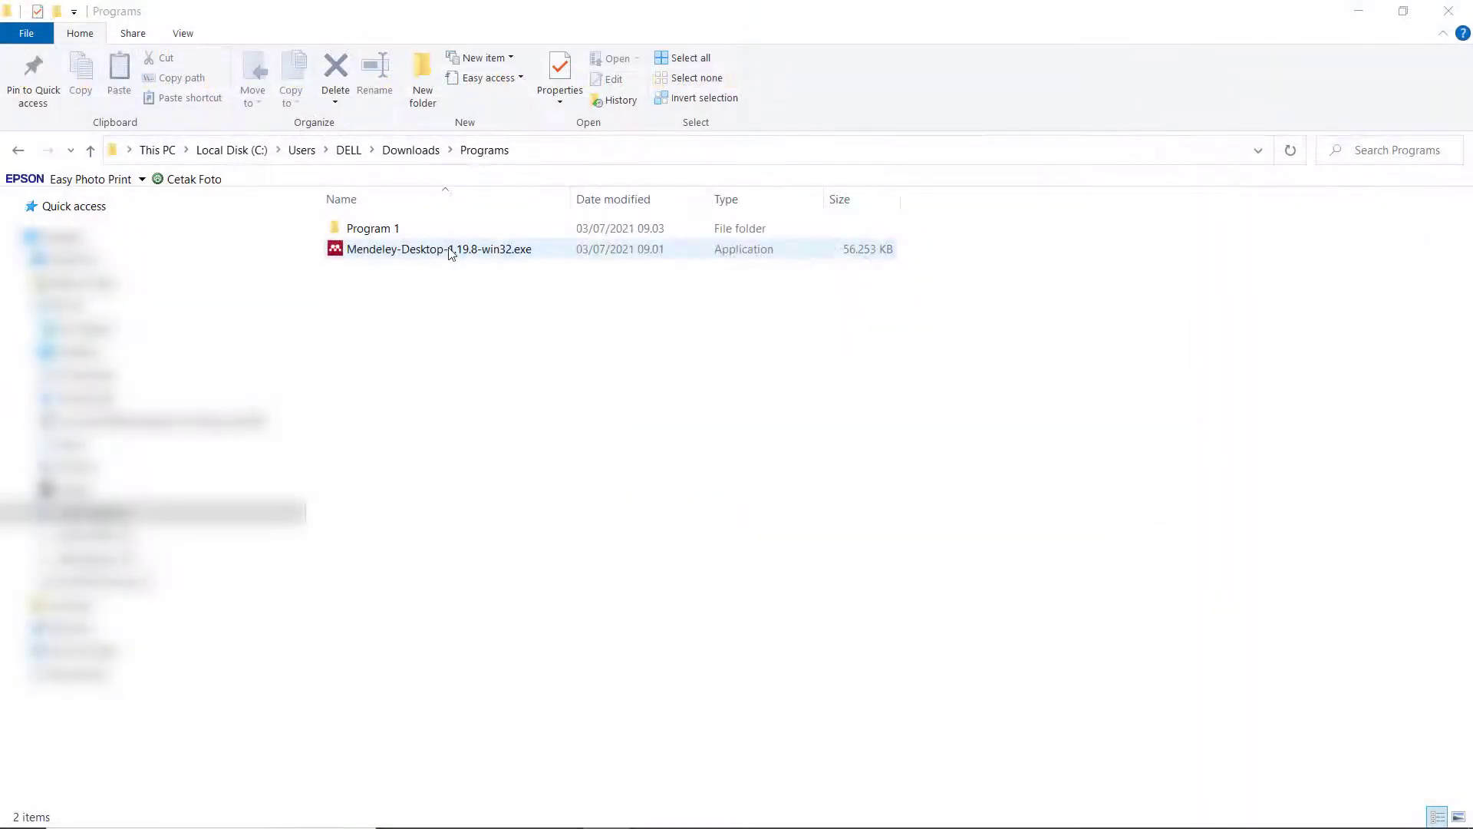
Launch the Mendeley-Desktop-1.19.8-win32.exe installer from the downloaded Programs folder.
double_click(451, 250)
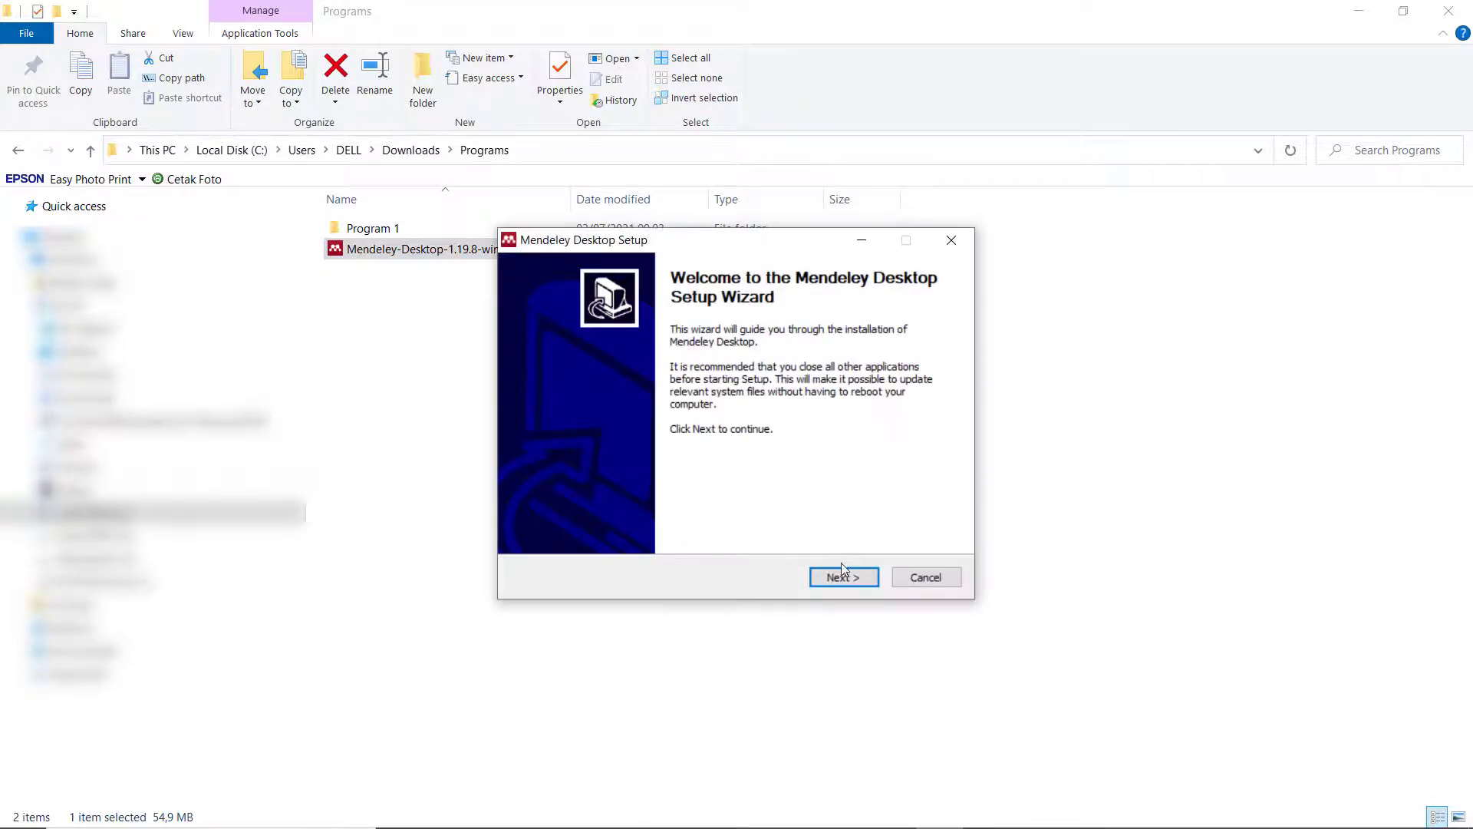
Install Mendeley Desktop into the default Program Files folder and launch it when setup finishes.
click(846, 578)
click(845, 578)
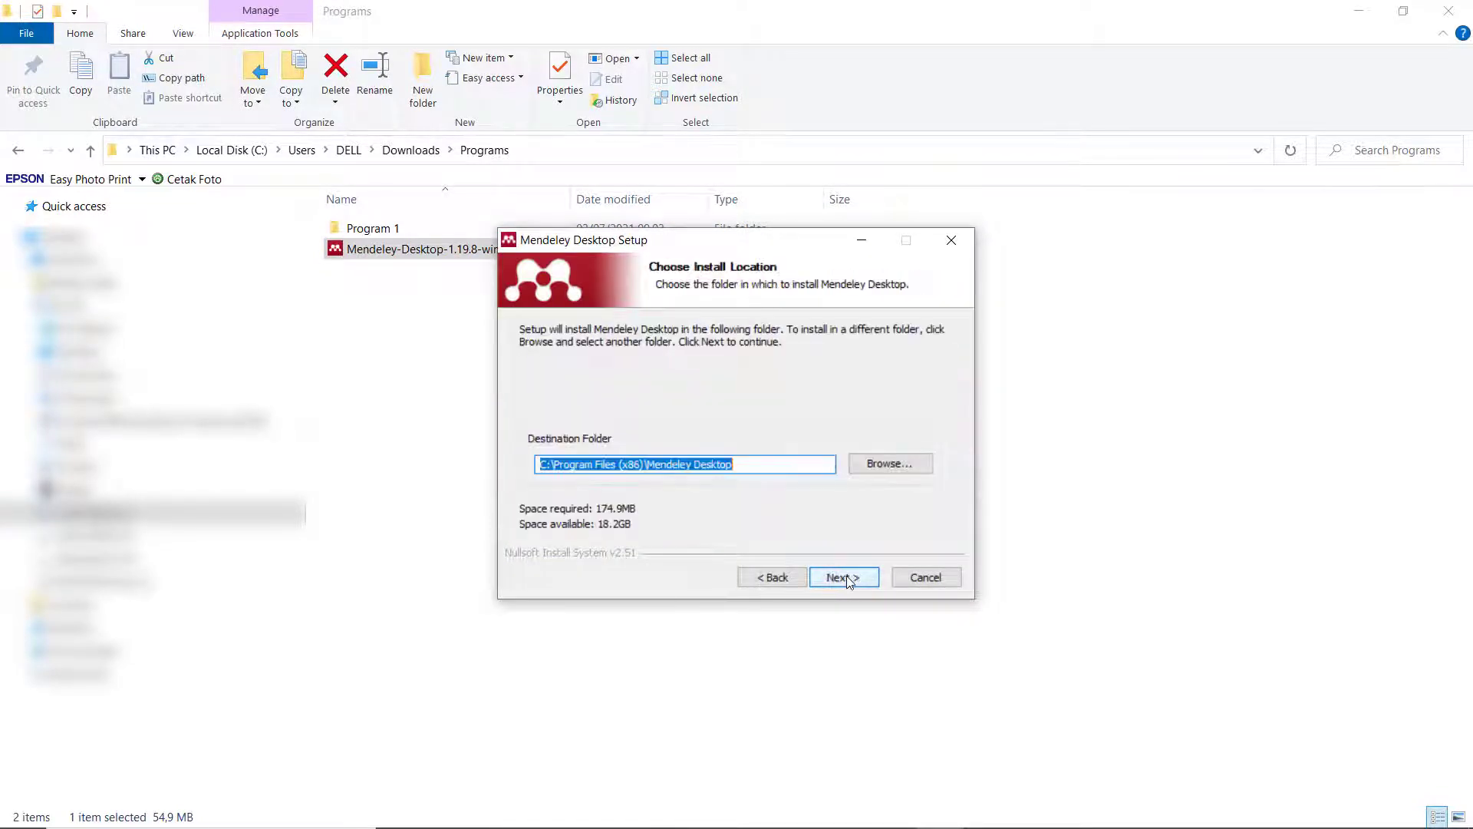
click(846, 577)
click(846, 577)
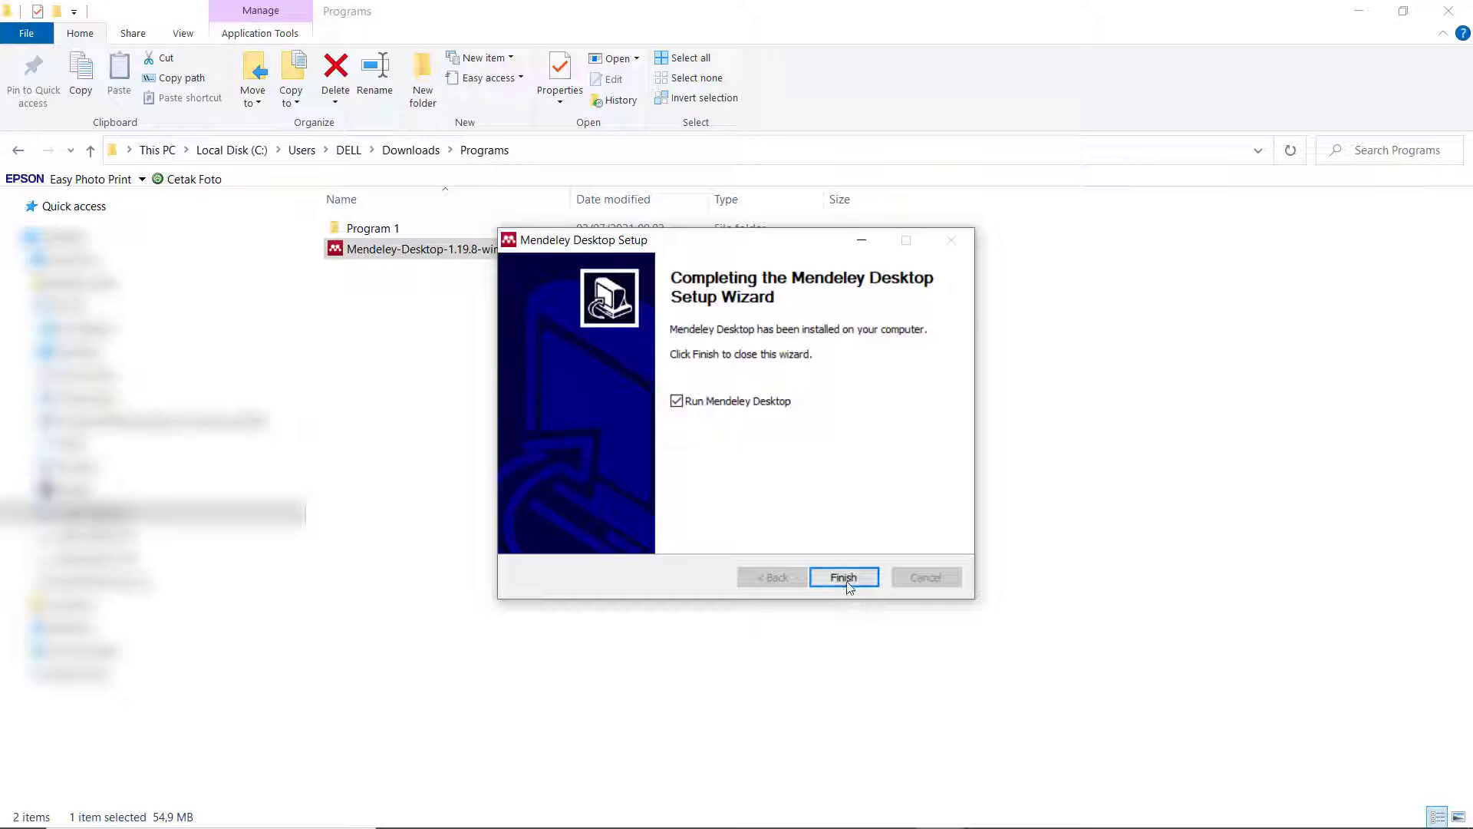
click(849, 576)
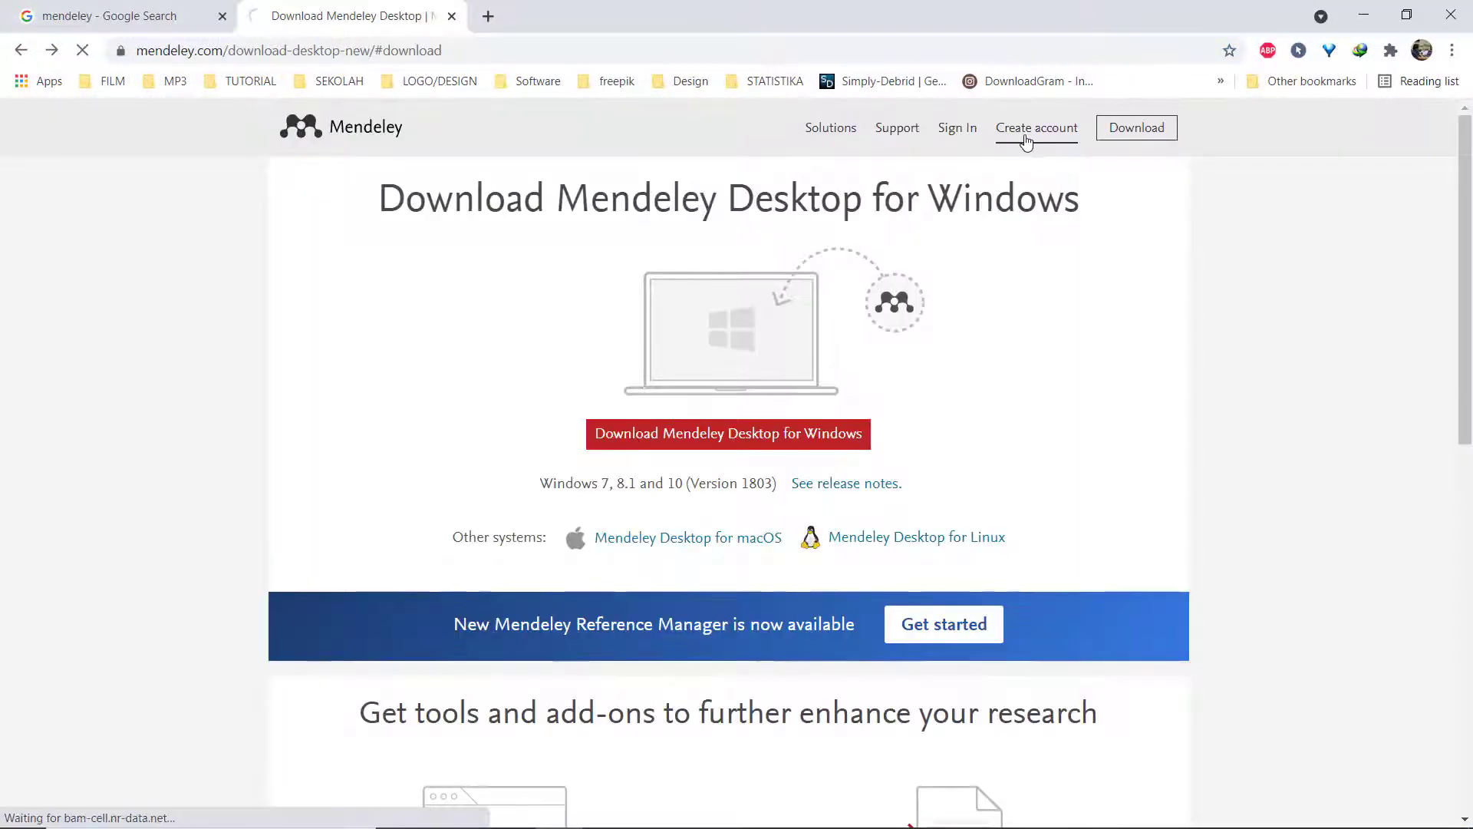
Start a new Elsevier account and submit the account e-mail address.
click(1026, 142)
click(695, 461)
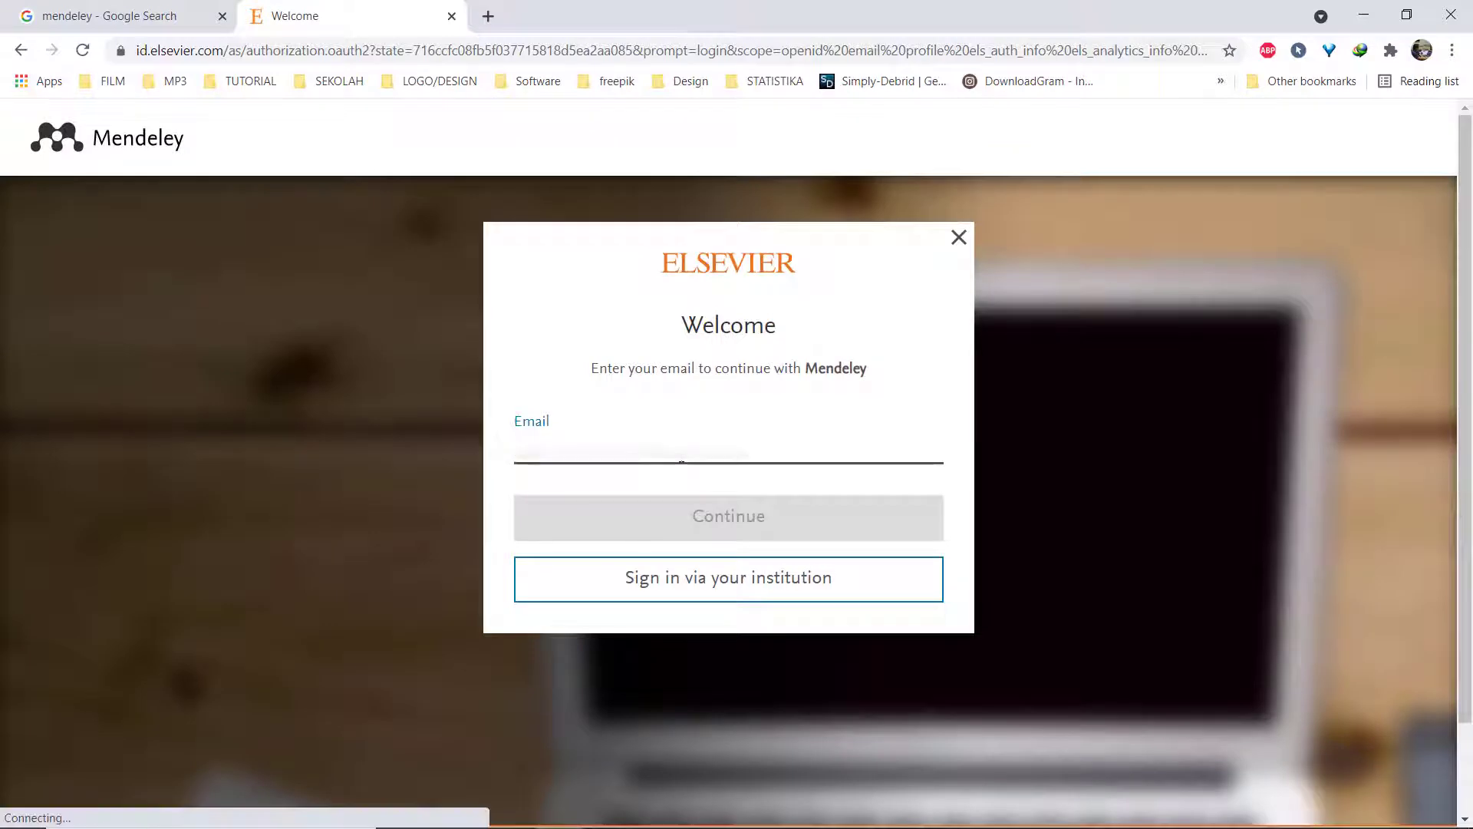
click(610, 525)
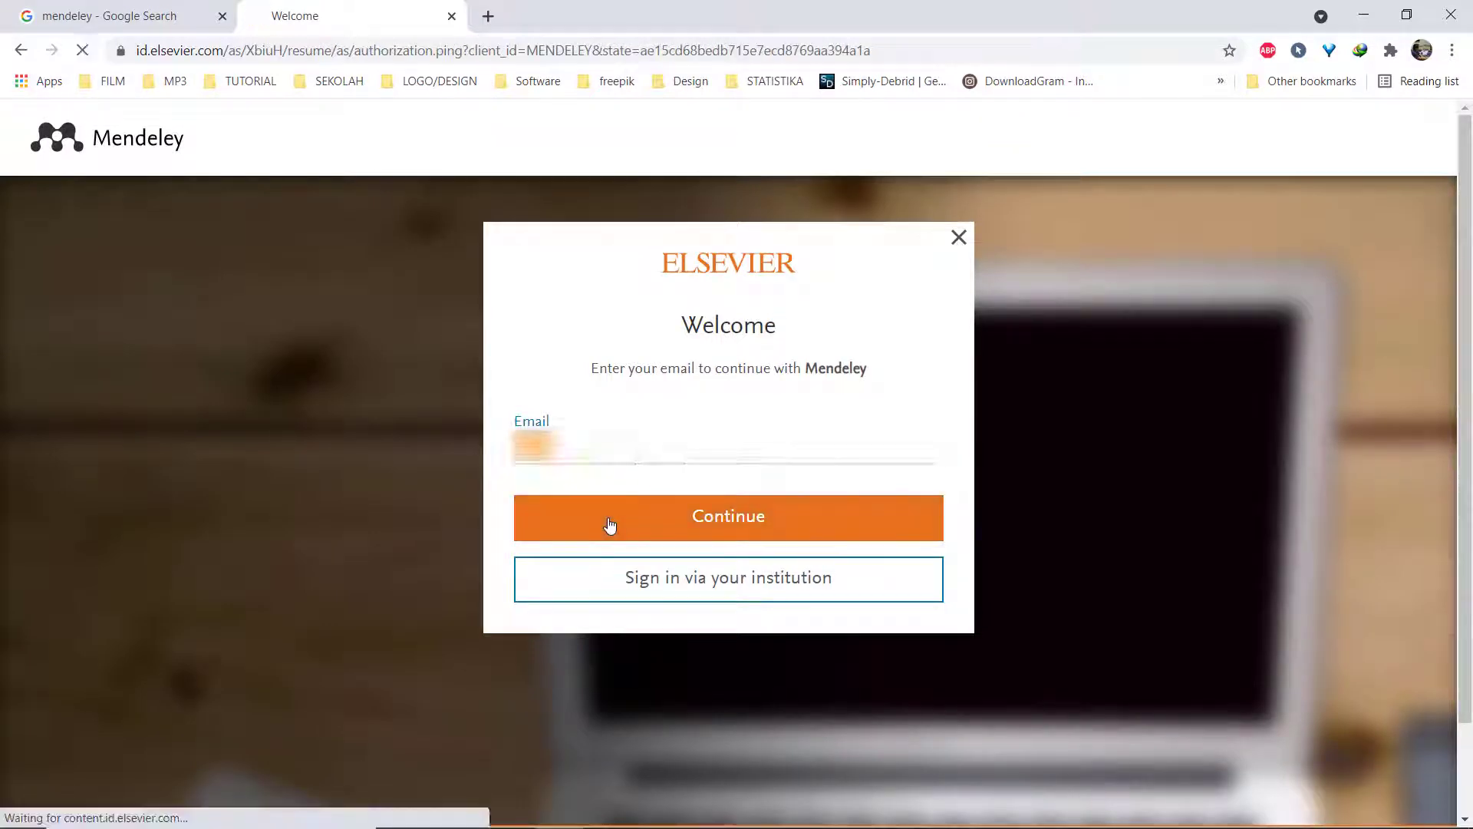
Enter the given name, family name and a password, register, then continue to Mendeley.
click(596, 506)
text(opas)
key(Tab)
text(kang)
click(609, 618)
text(••••••••)
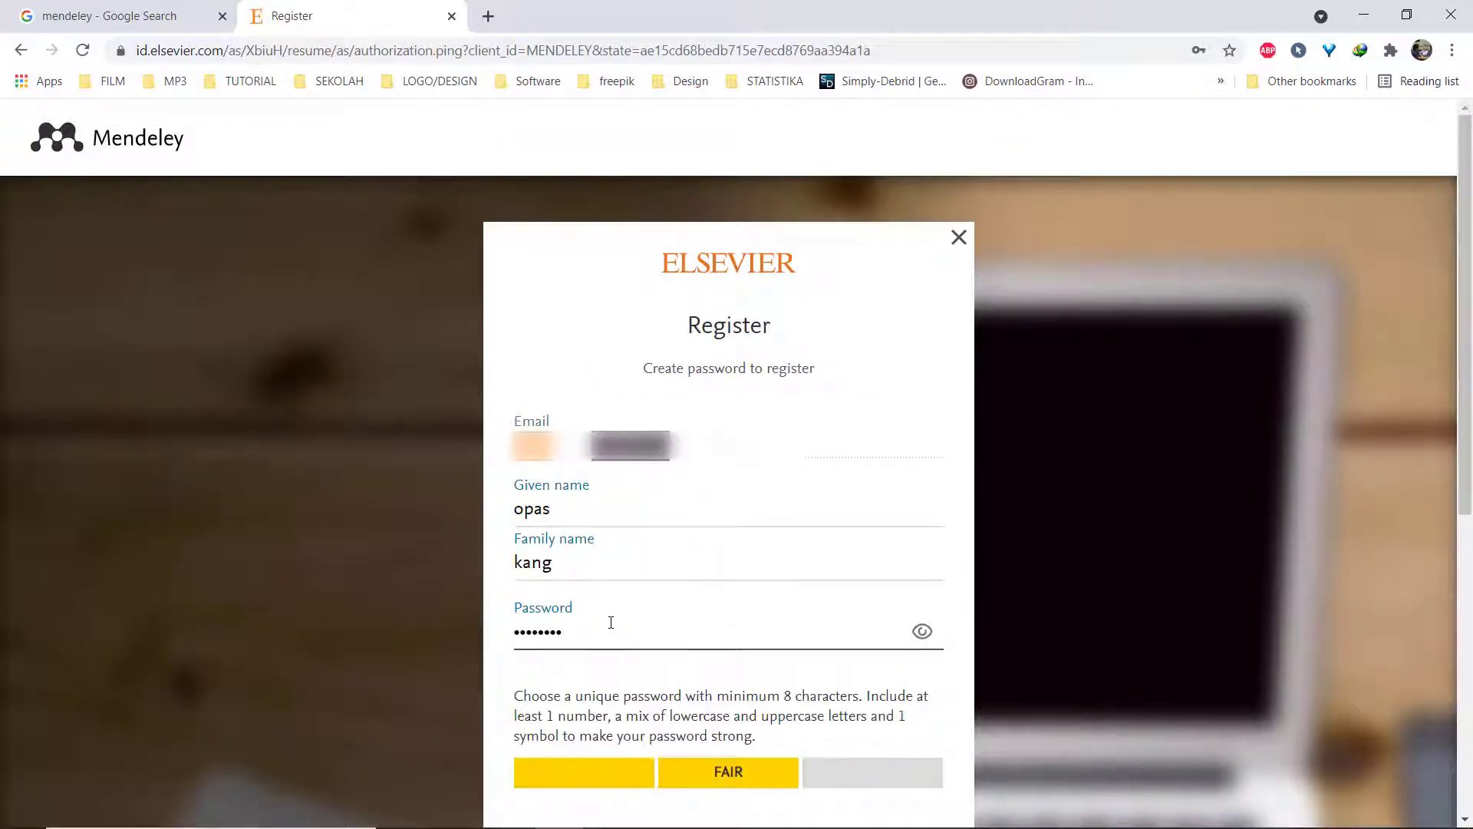
text(••••)
scroll(611, 622, down, 3)
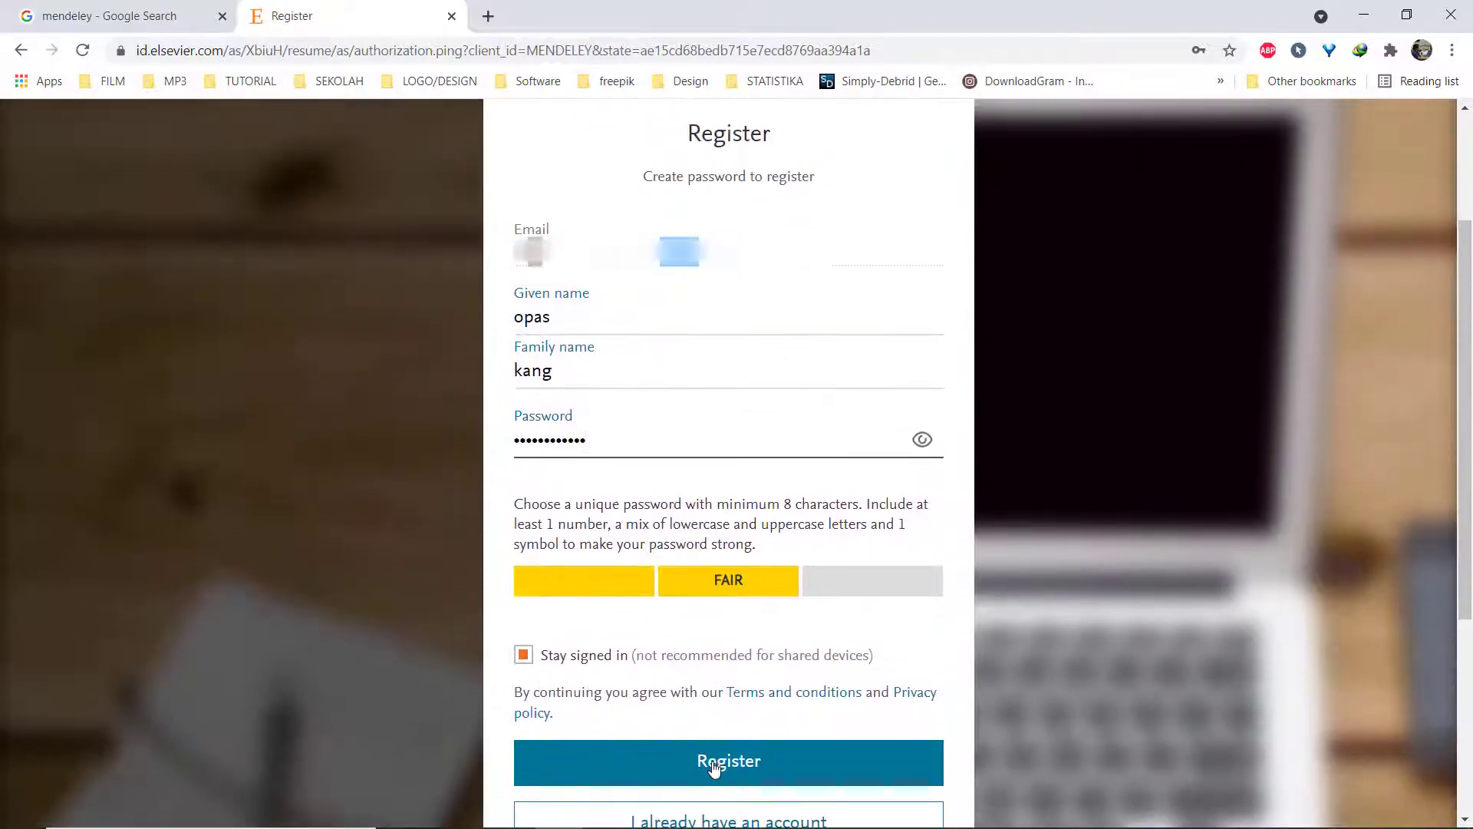
click(714, 768)
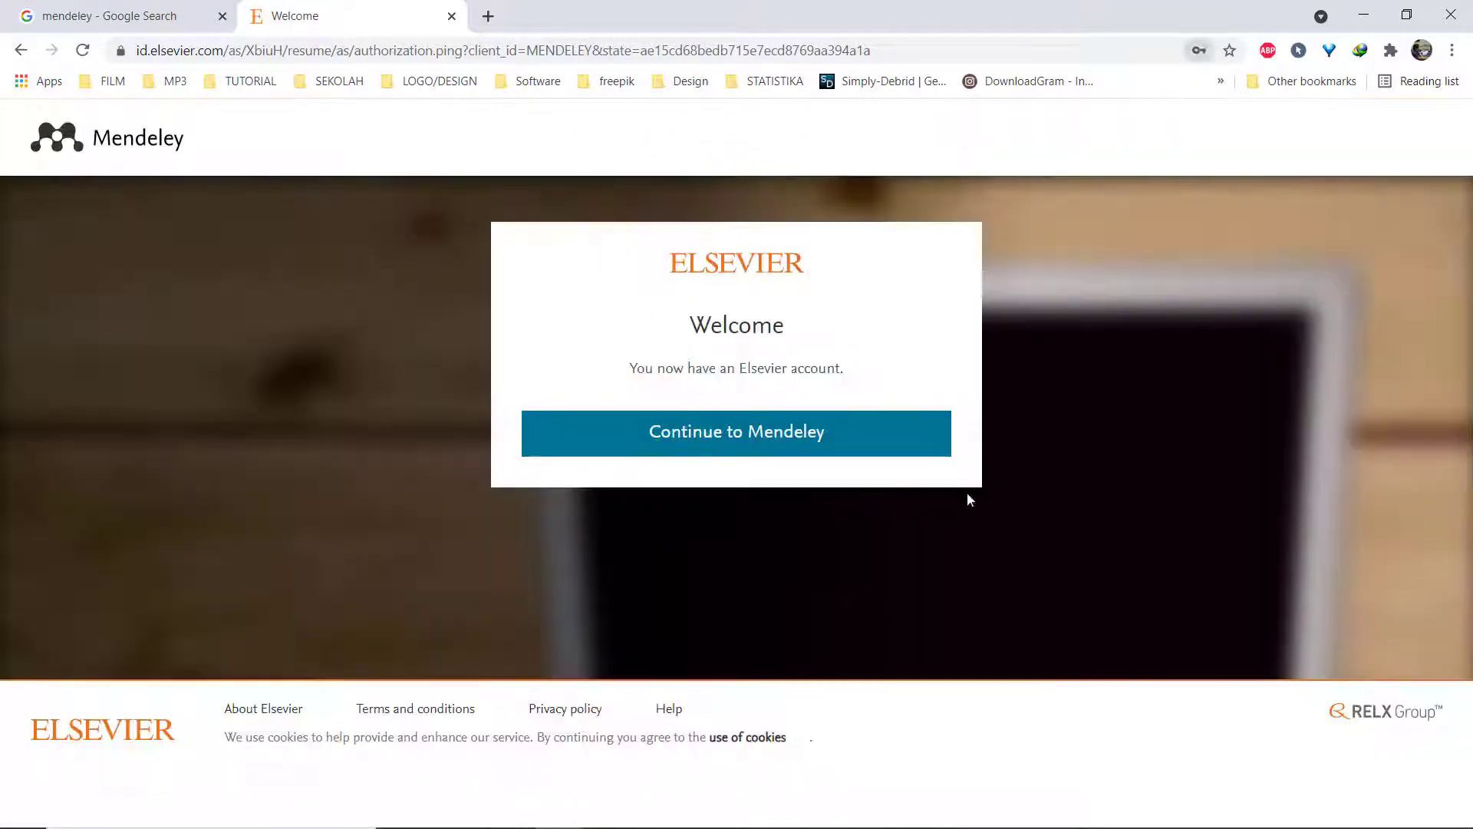
click(835, 438)
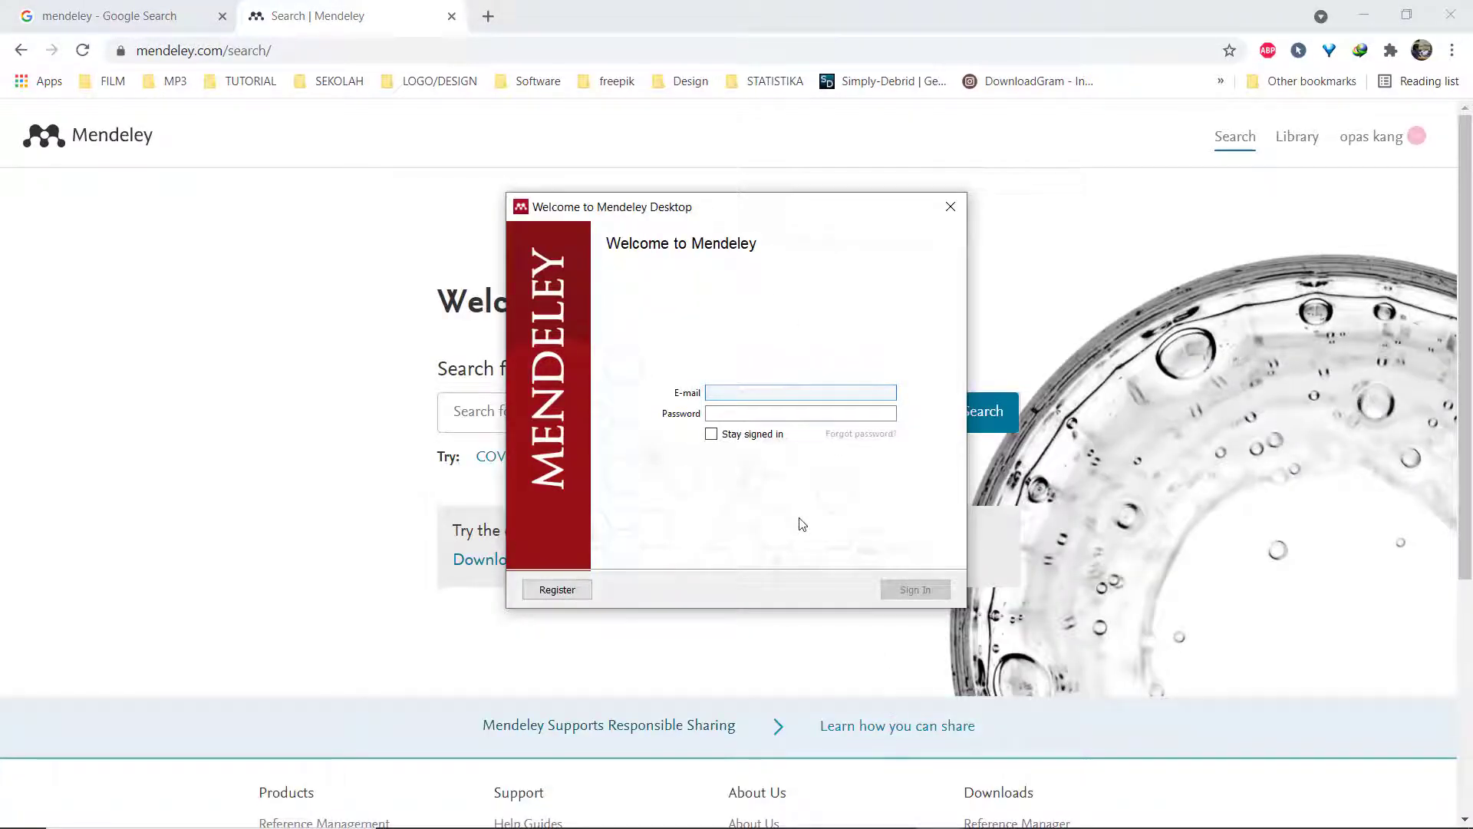
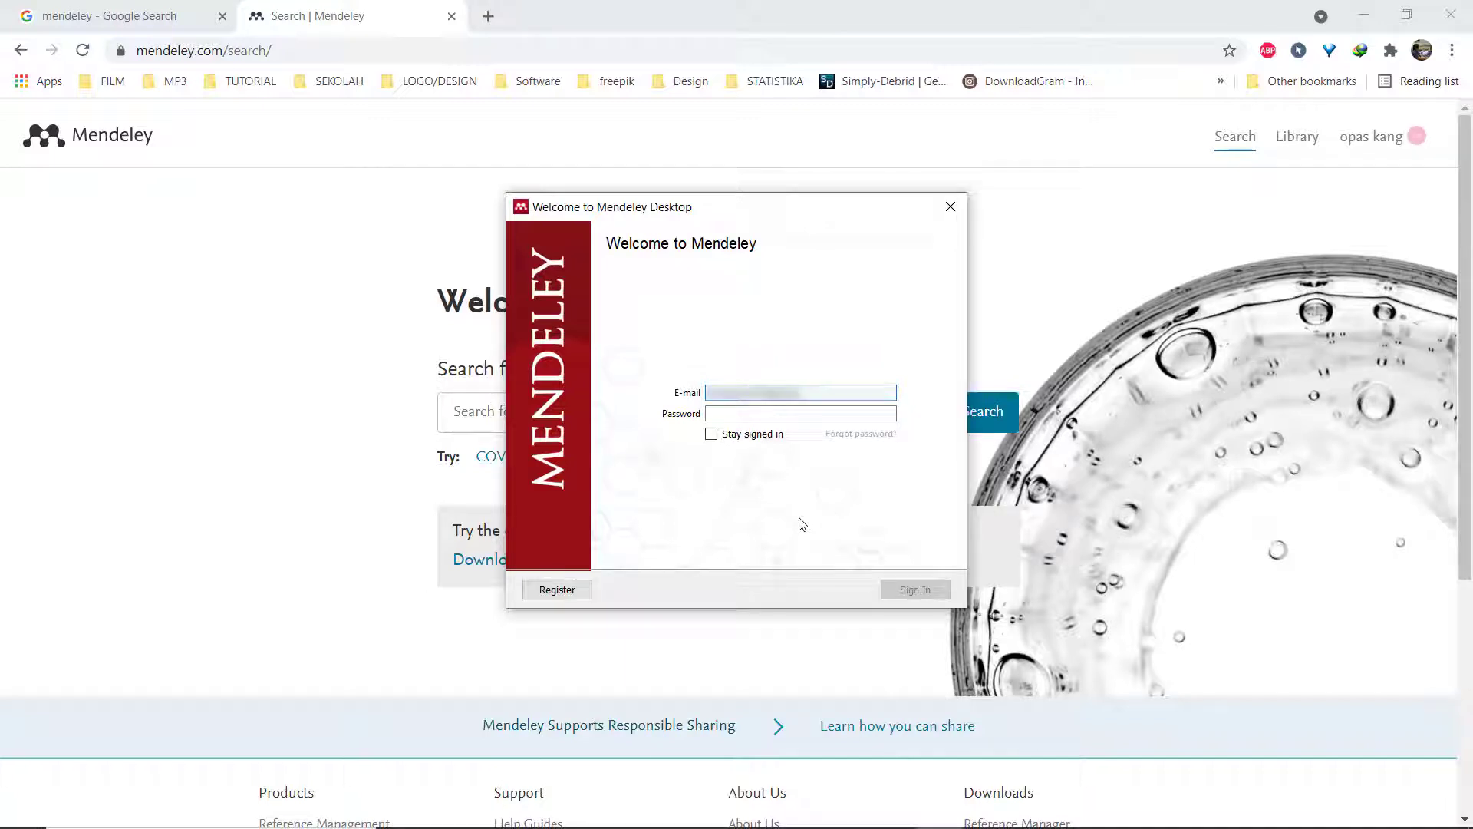
Sign in to Mendeley Desktop with the account e-mail and password, staying signed in.
click(746, 413)
text(************)
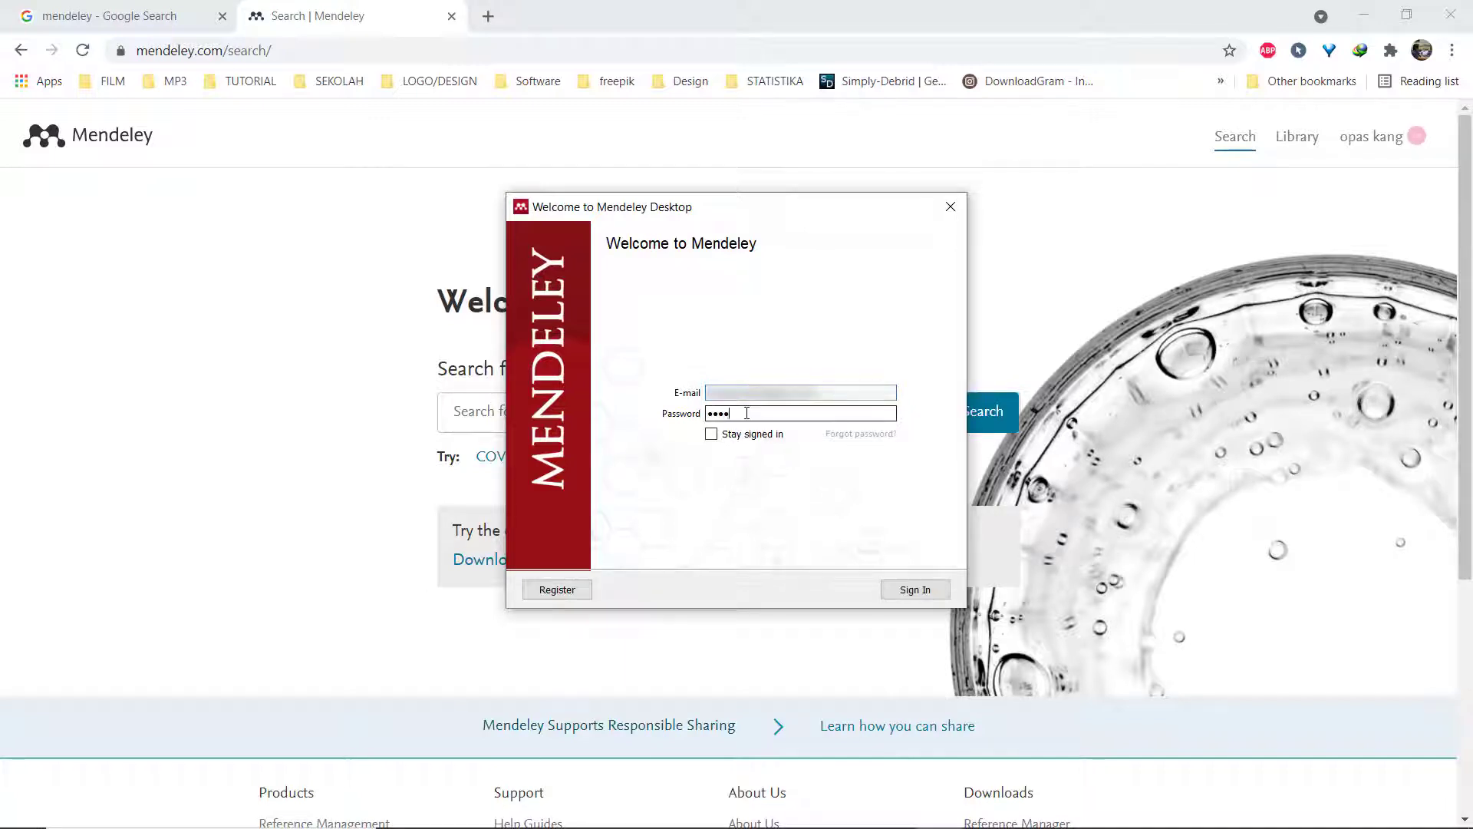
click(913, 589)
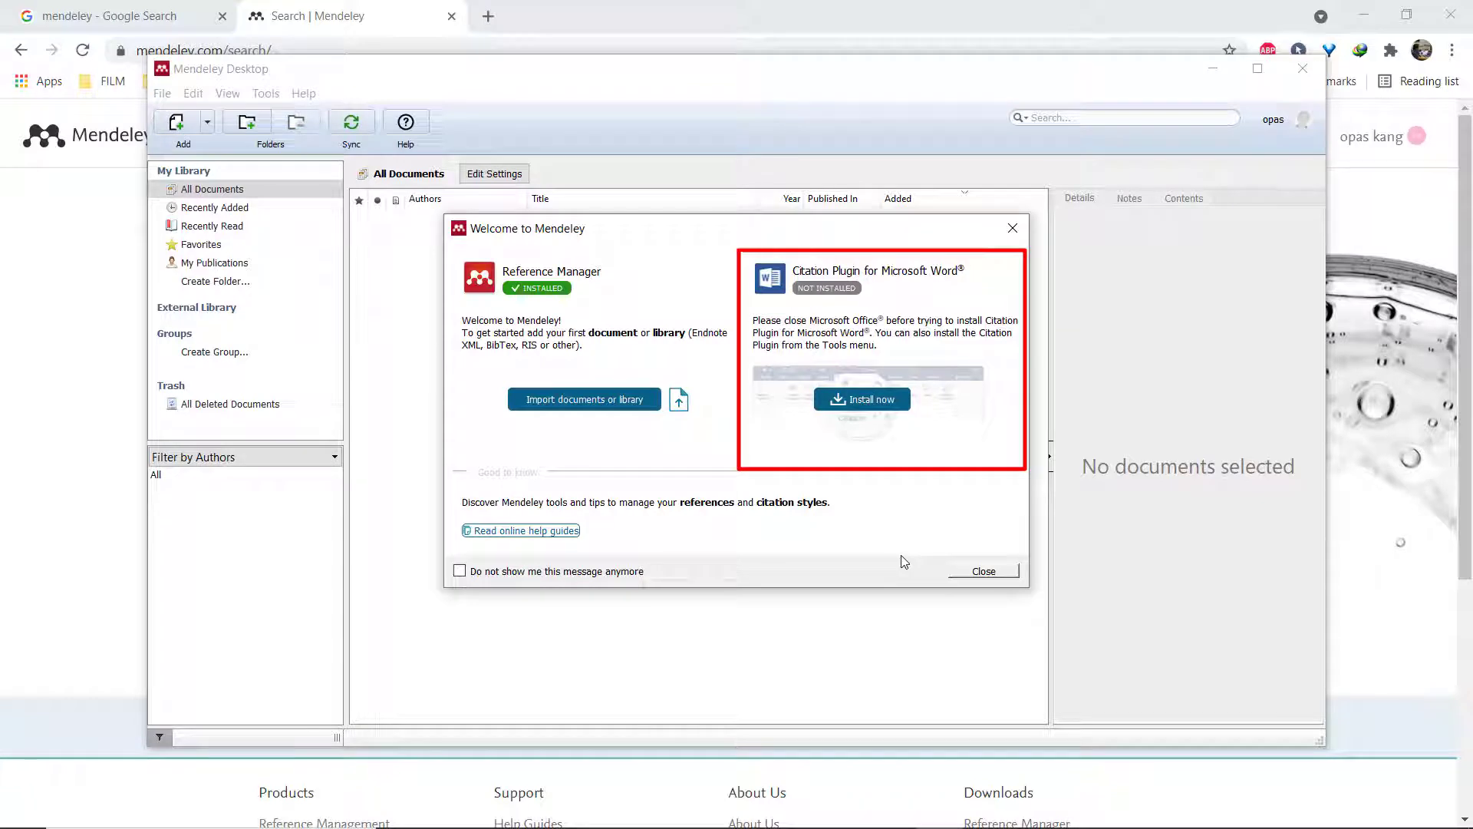
Install the Microsoft Word citation plugin, then close the welcome dialog and the tour.
click(872, 406)
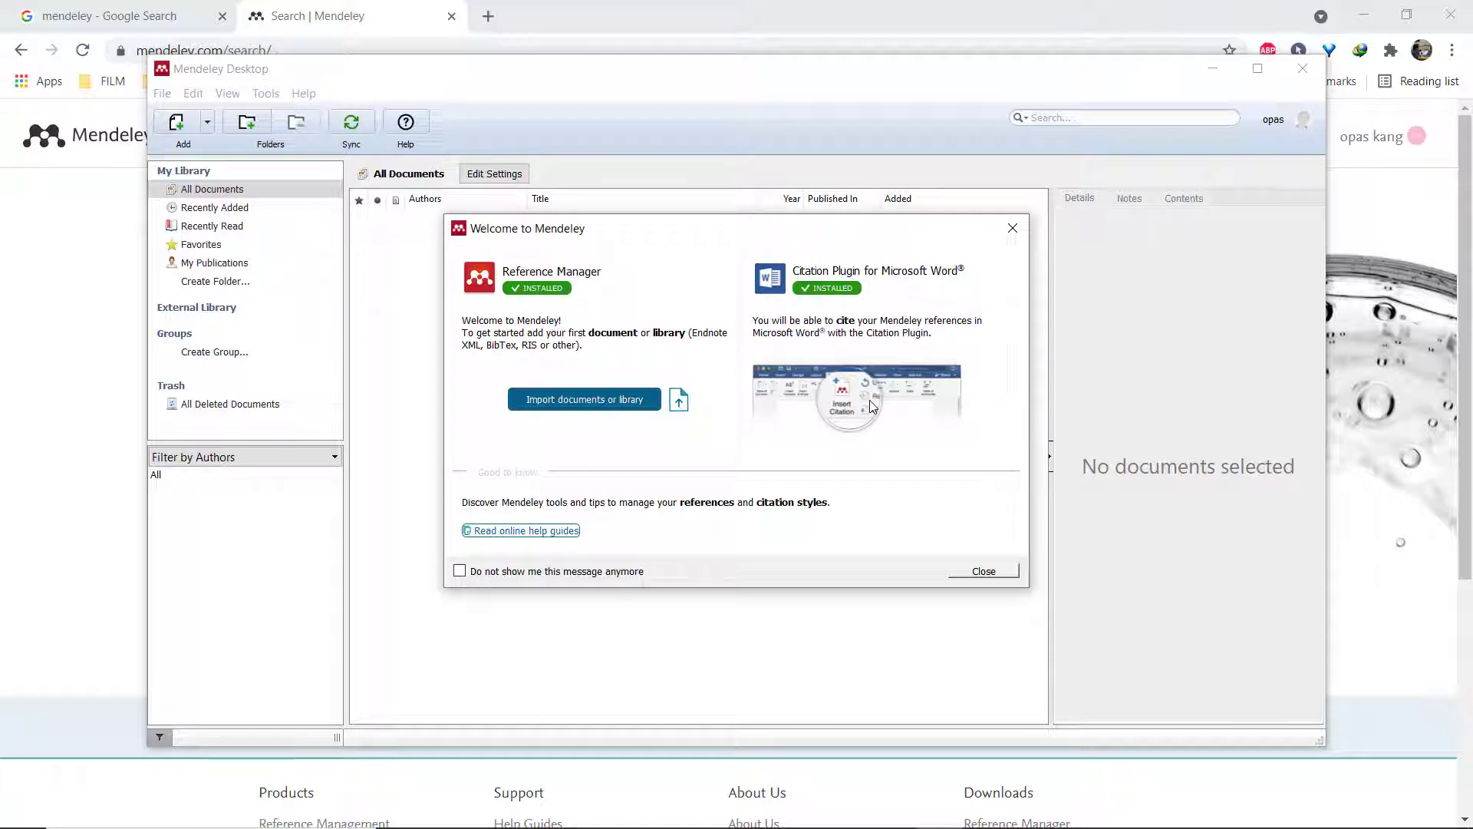
click(974, 574)
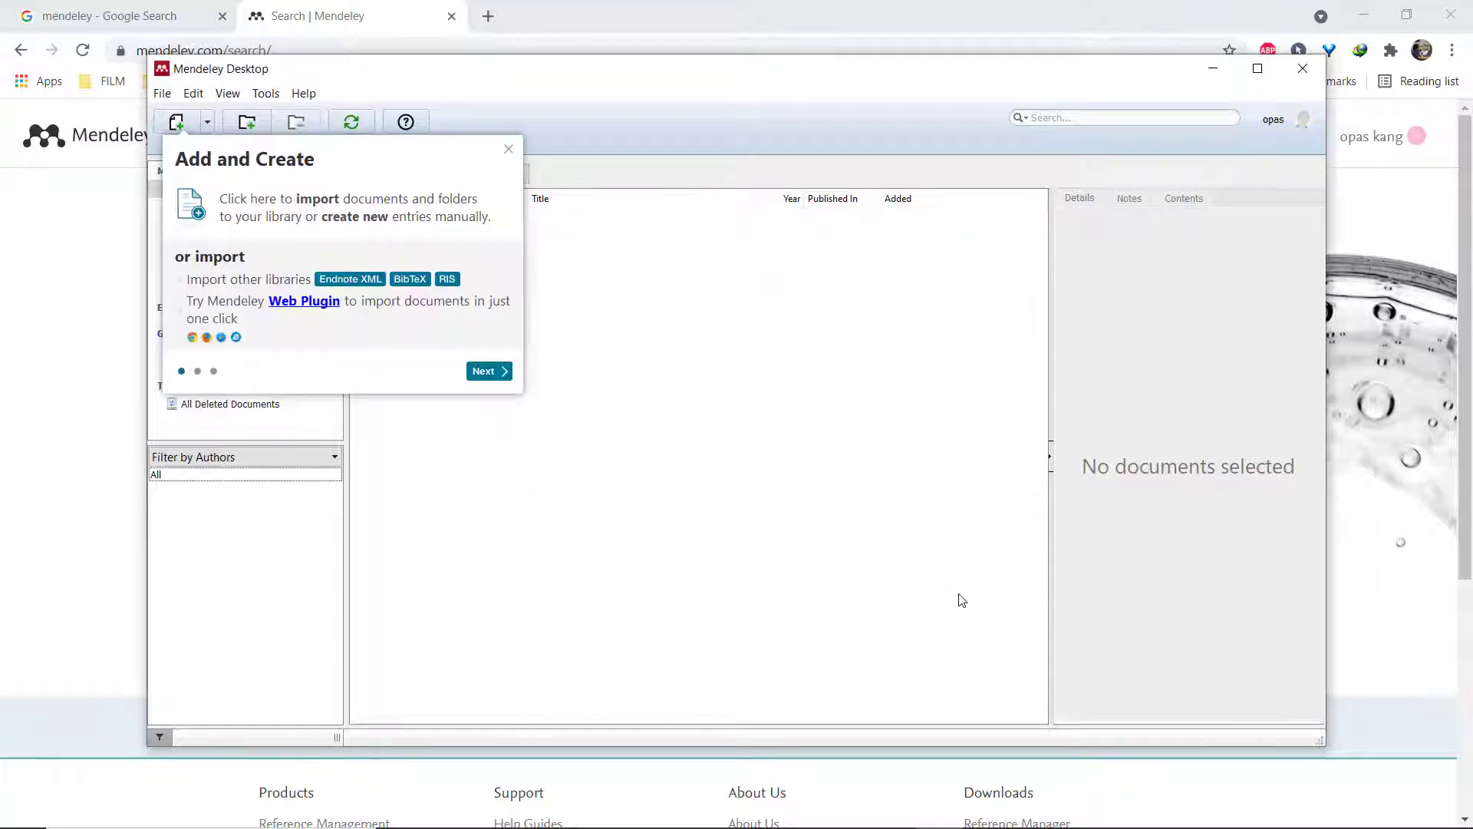
click(488, 372)
click(642, 512)
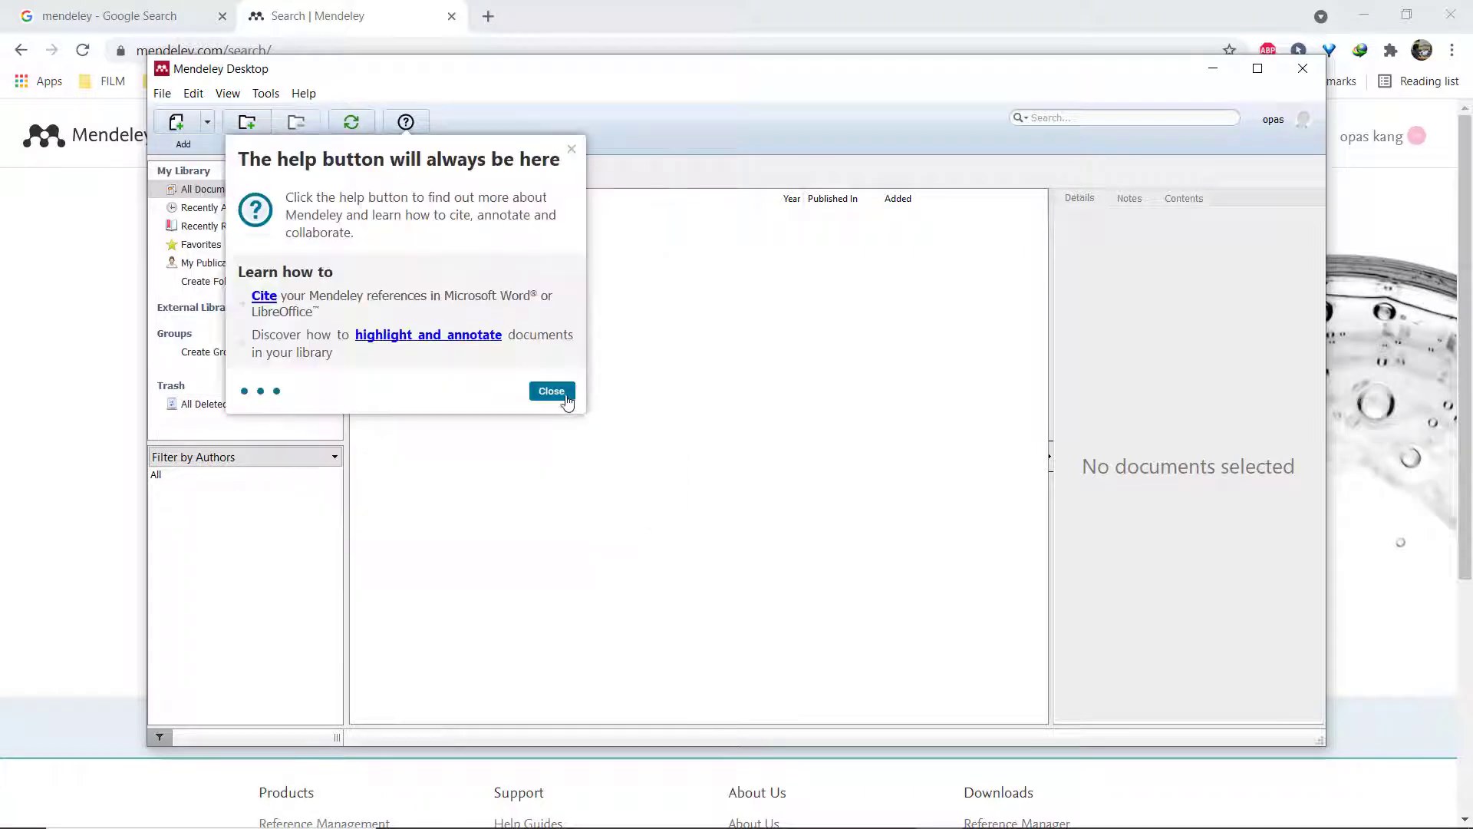
click(566, 398)
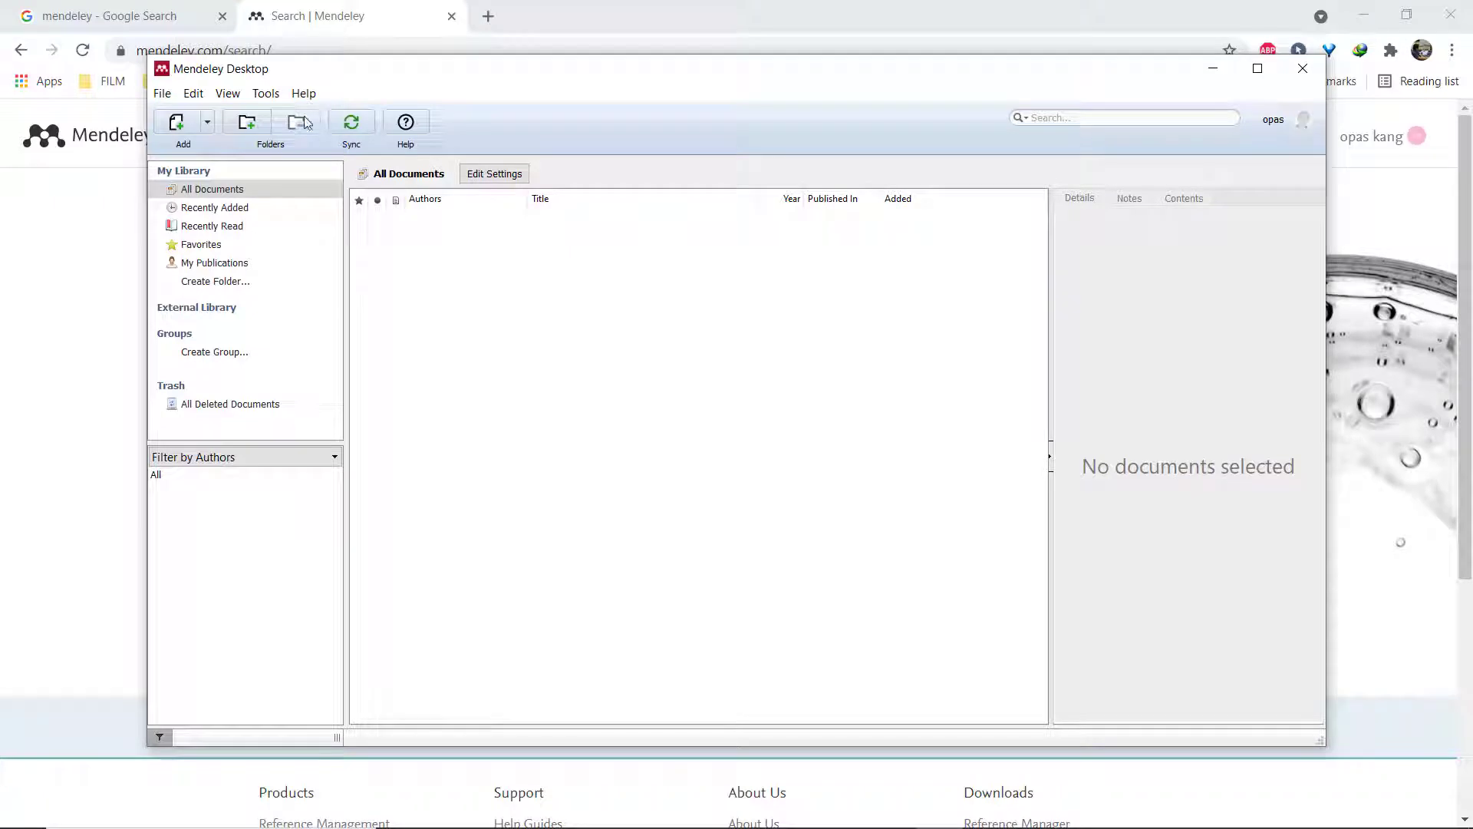
Confirm the Tools menu lists Uninstall MS Word Plugin, then start Microsoft Word.
click(265, 95)
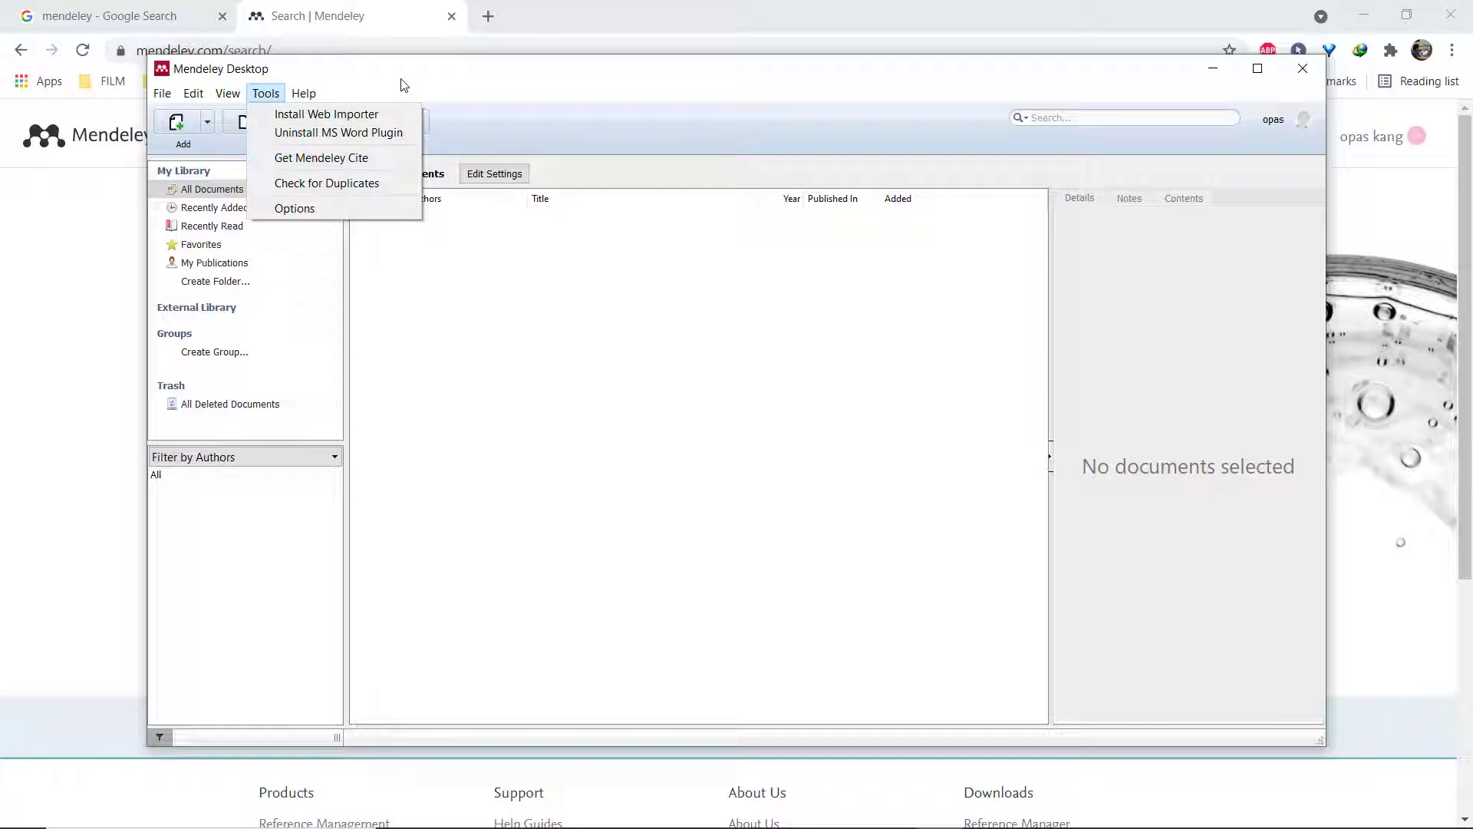
click(338, 132)
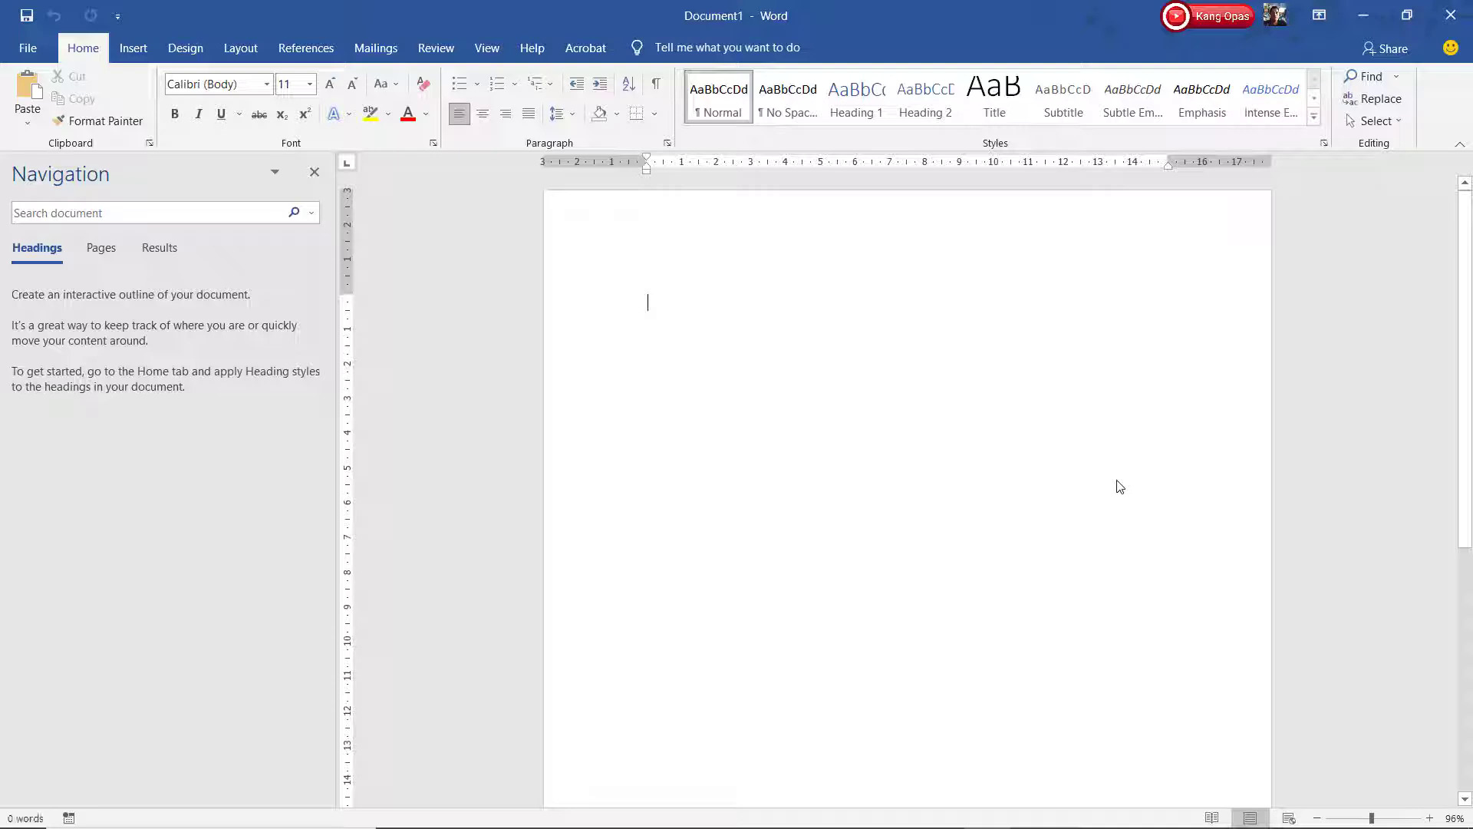
Show Word's References tab with the Mendeley Cite-O-Matic group.
click(299, 51)
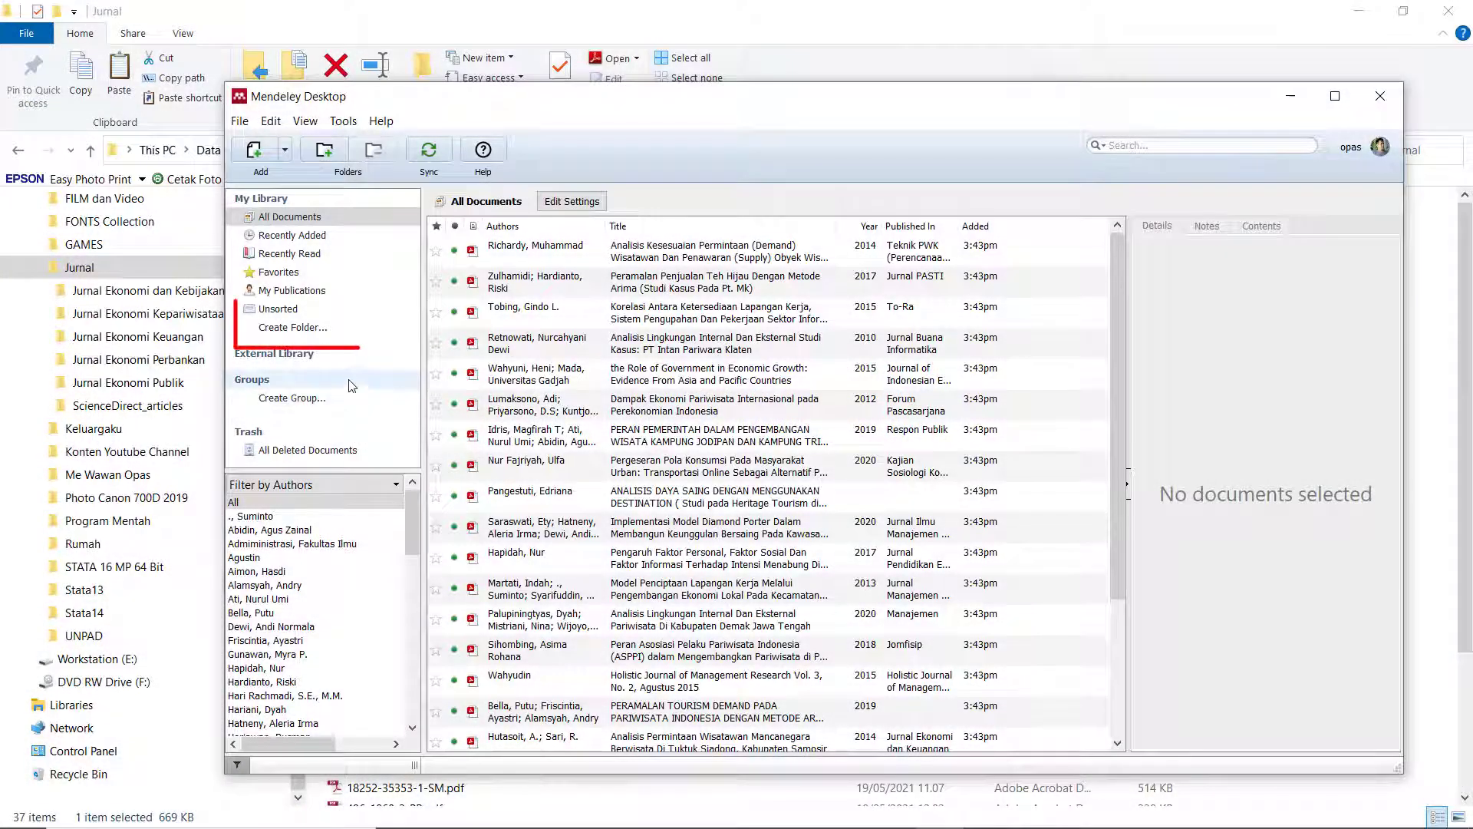
Create a library folder named Skripsiku and begin adding files to it.
click(293, 327)
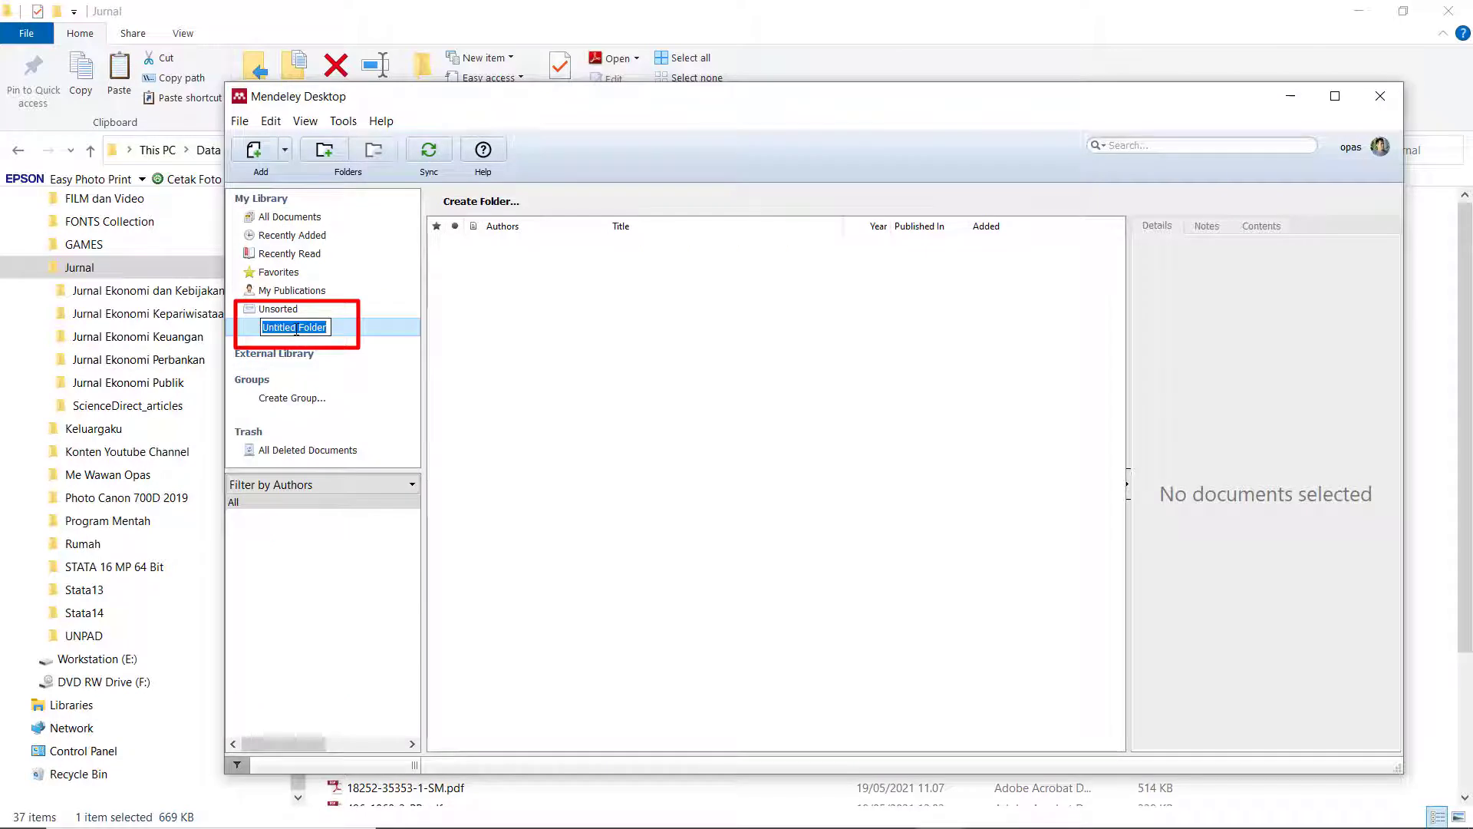
text(Skr)
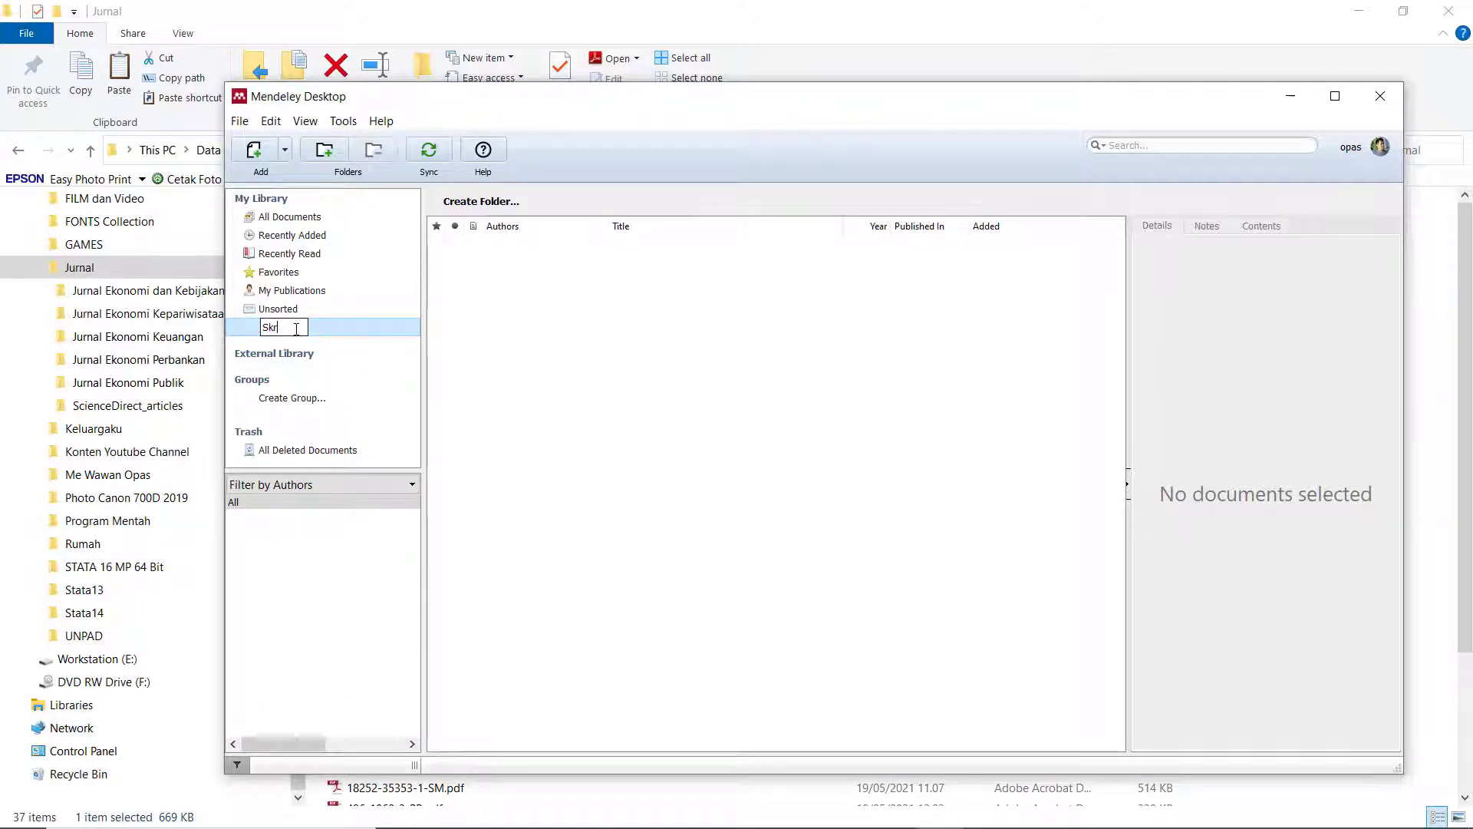
text(ipsiku)
key(Return)
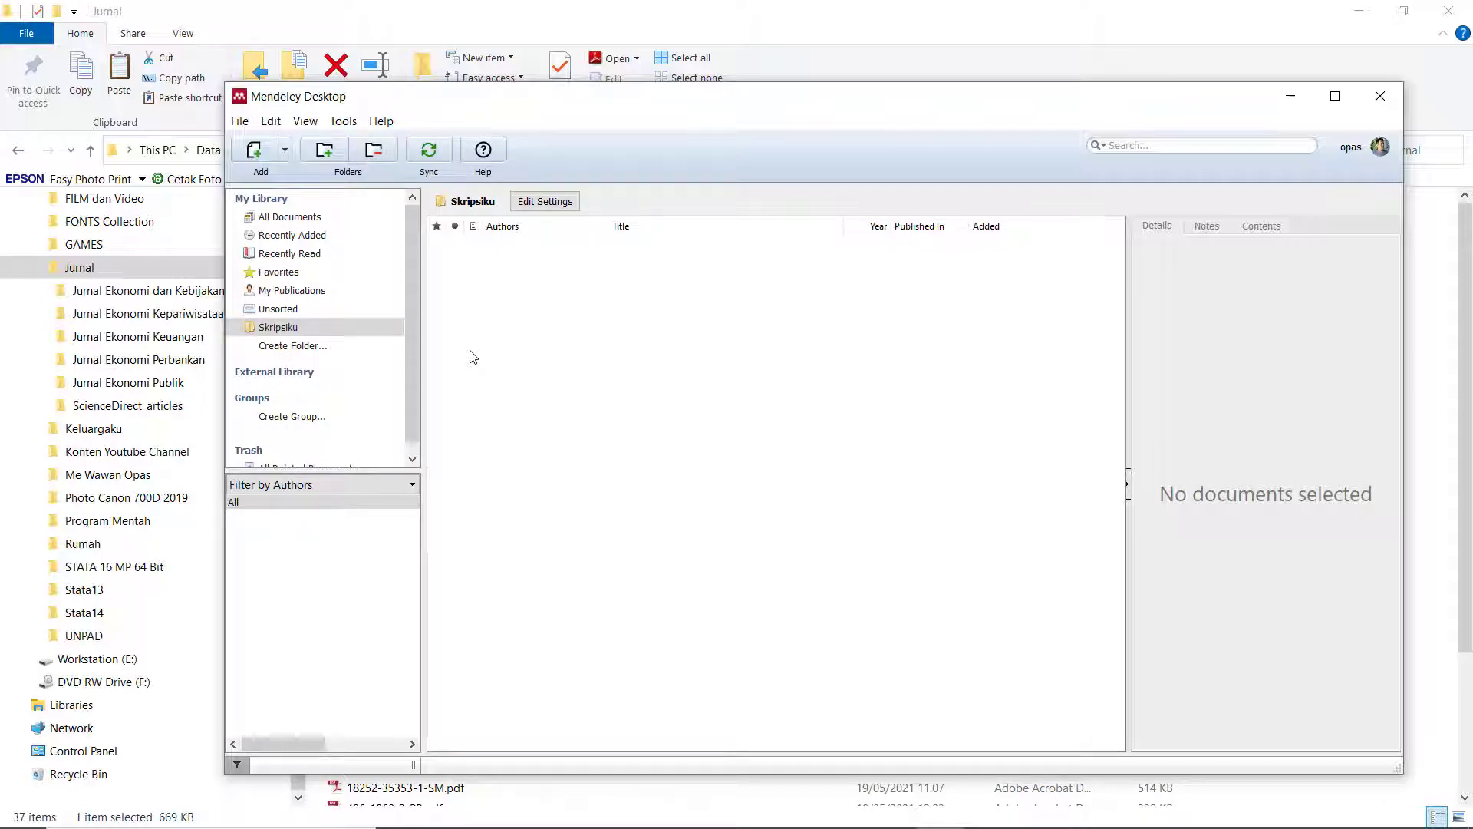
click(254, 151)
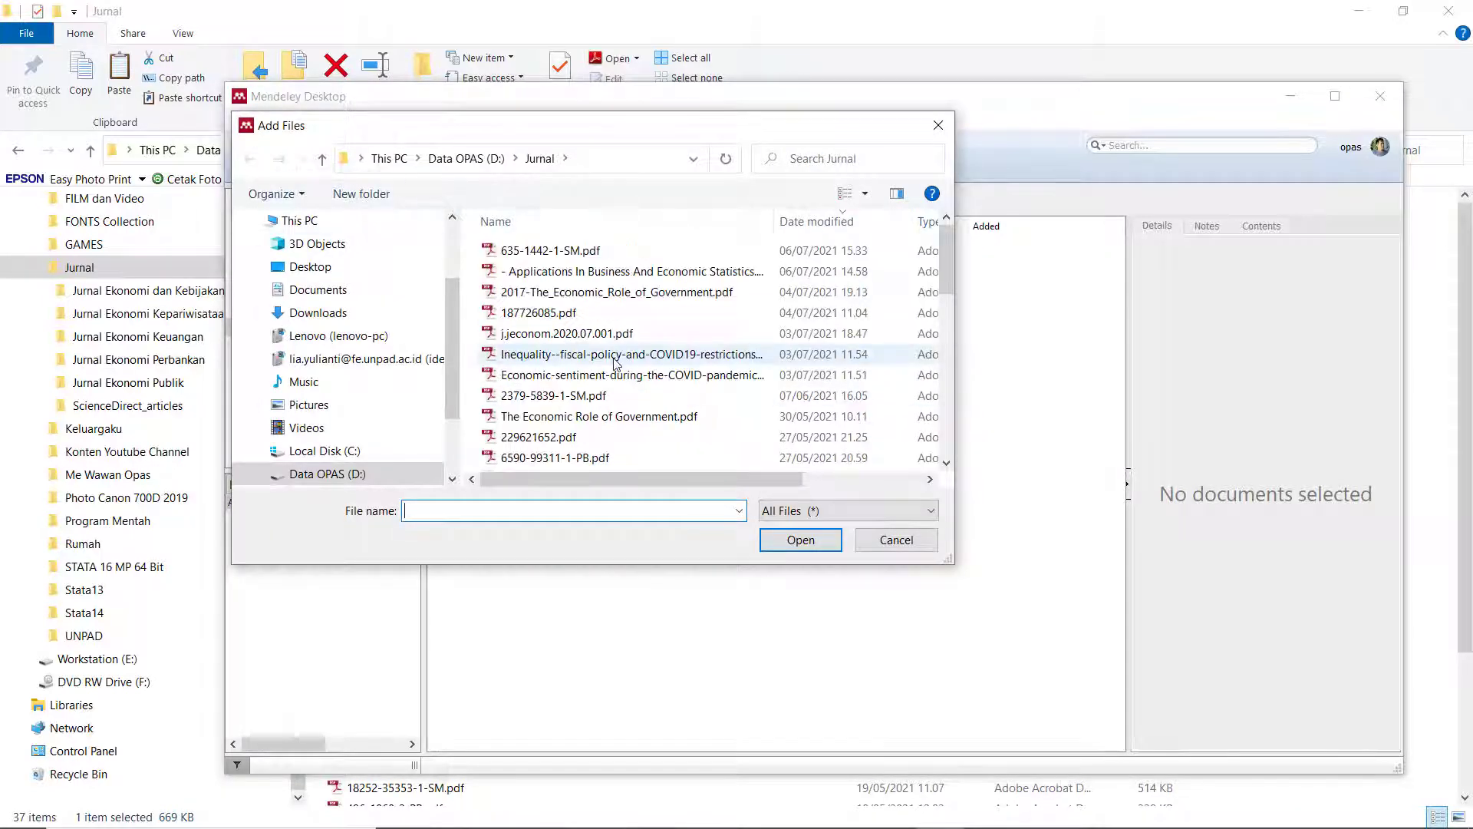
Import the Inequality and Economic sentiment PDFs into Skripsiku, then open the Inequality paper.
click(614, 355)
click(800, 539)
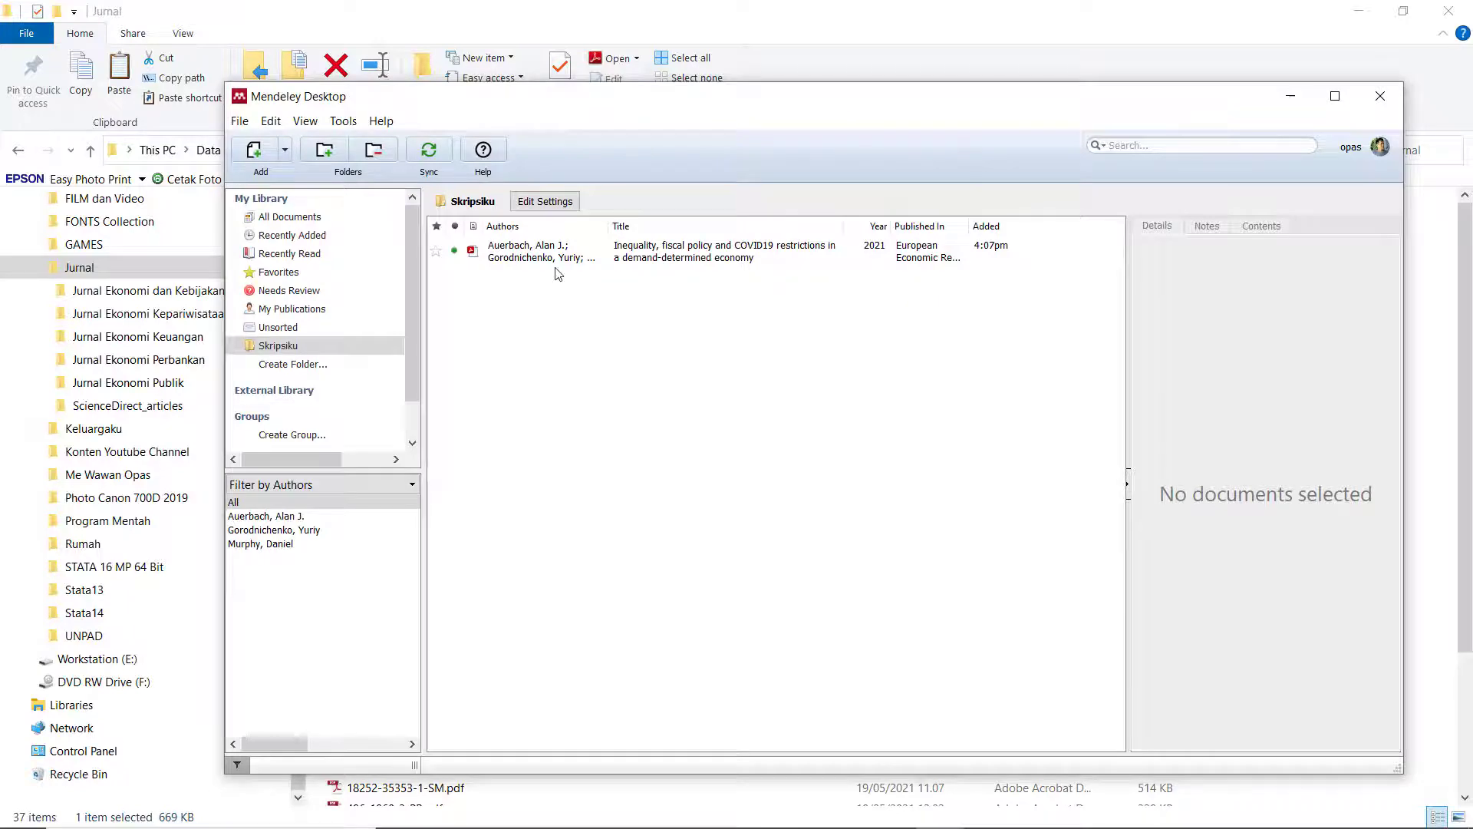
key(alt+Tab)
click(612, 354)
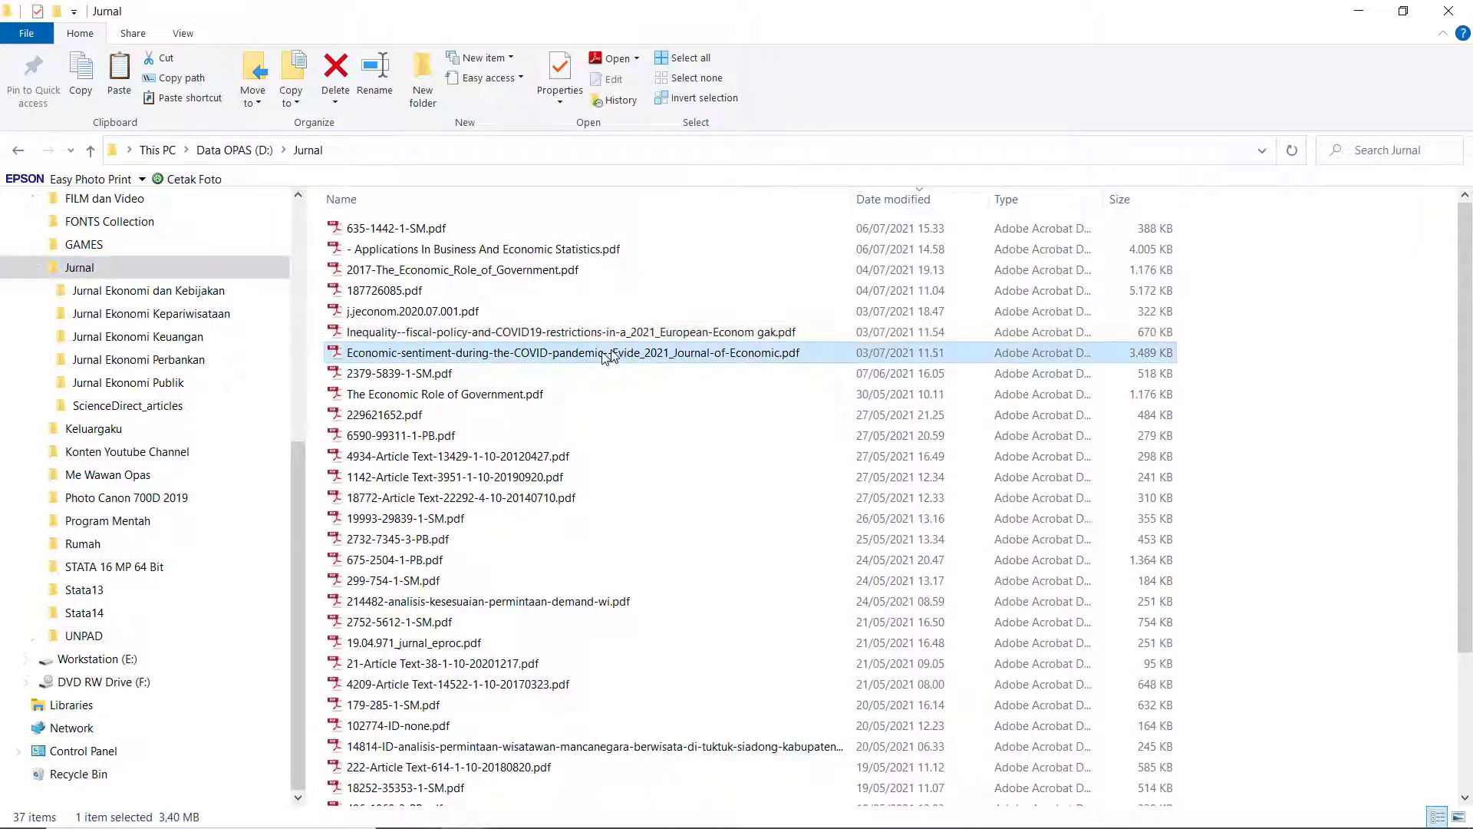
drag(609, 356, 526, 379)
click(551, 266)
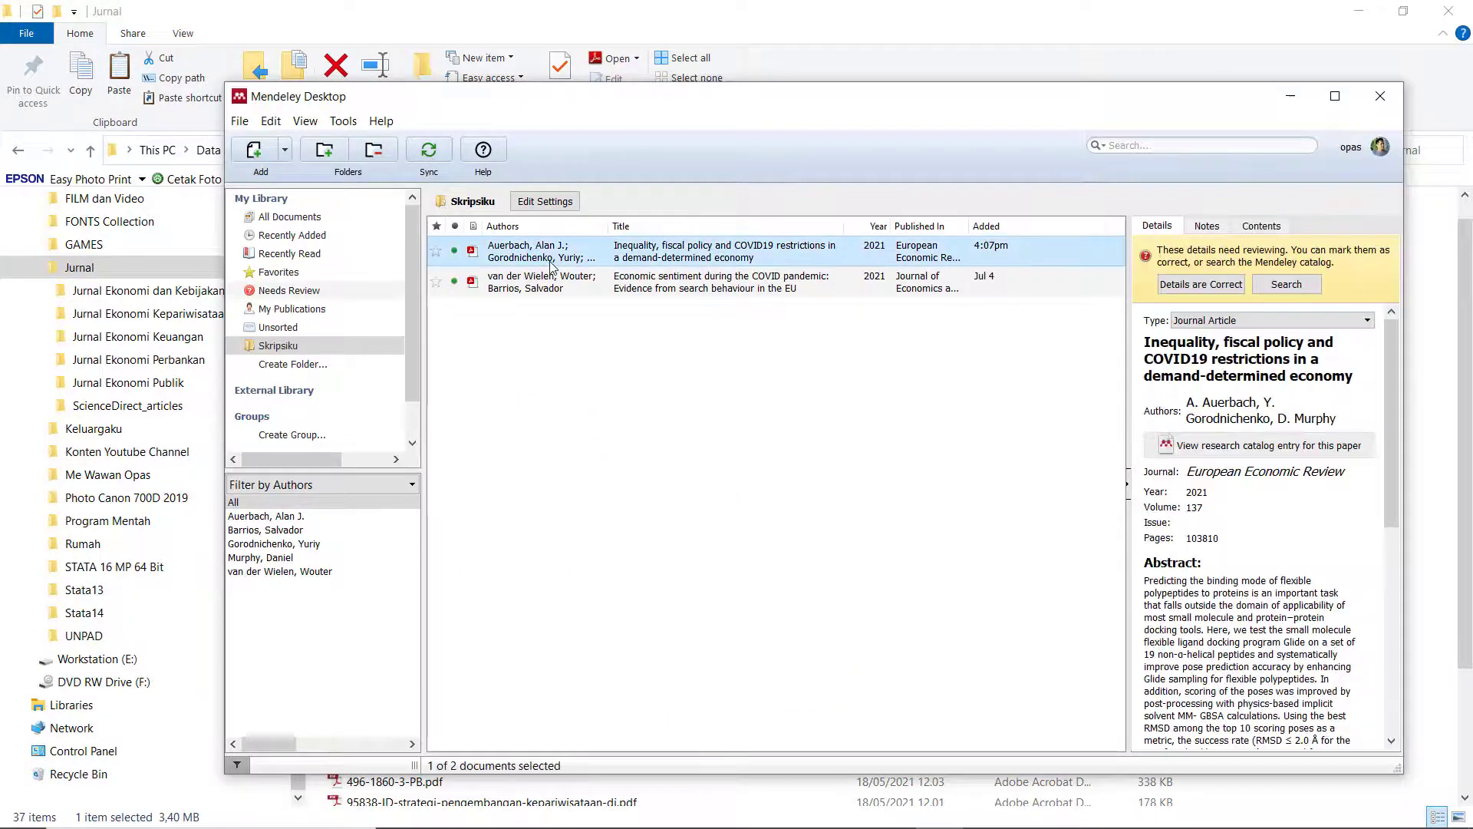
double_click(564, 257)
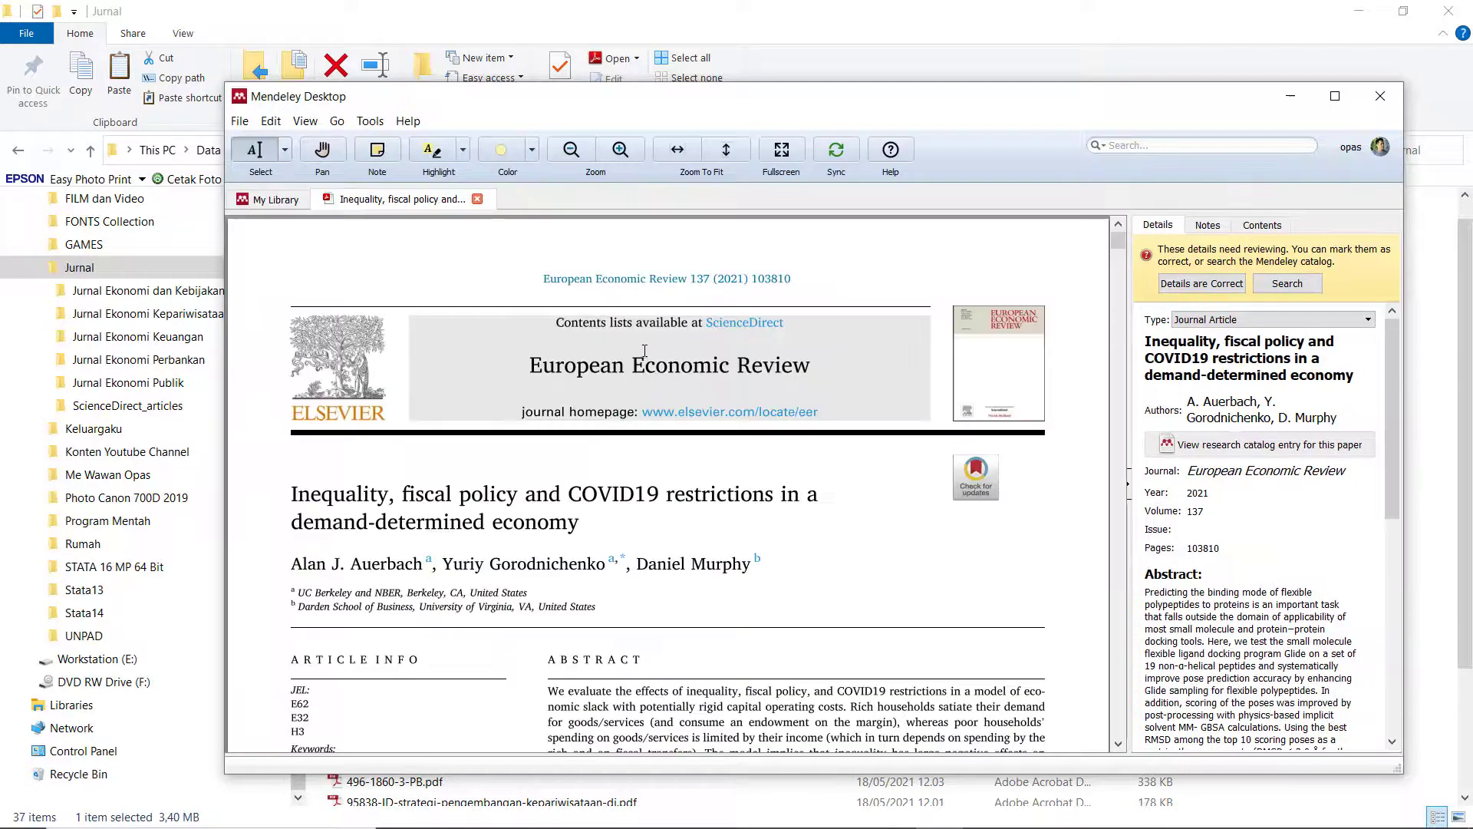
Open the Economic sentiment paper's PDF in a second reader tab, skim it, and return to the library list.
click(273, 200)
click(532, 316)
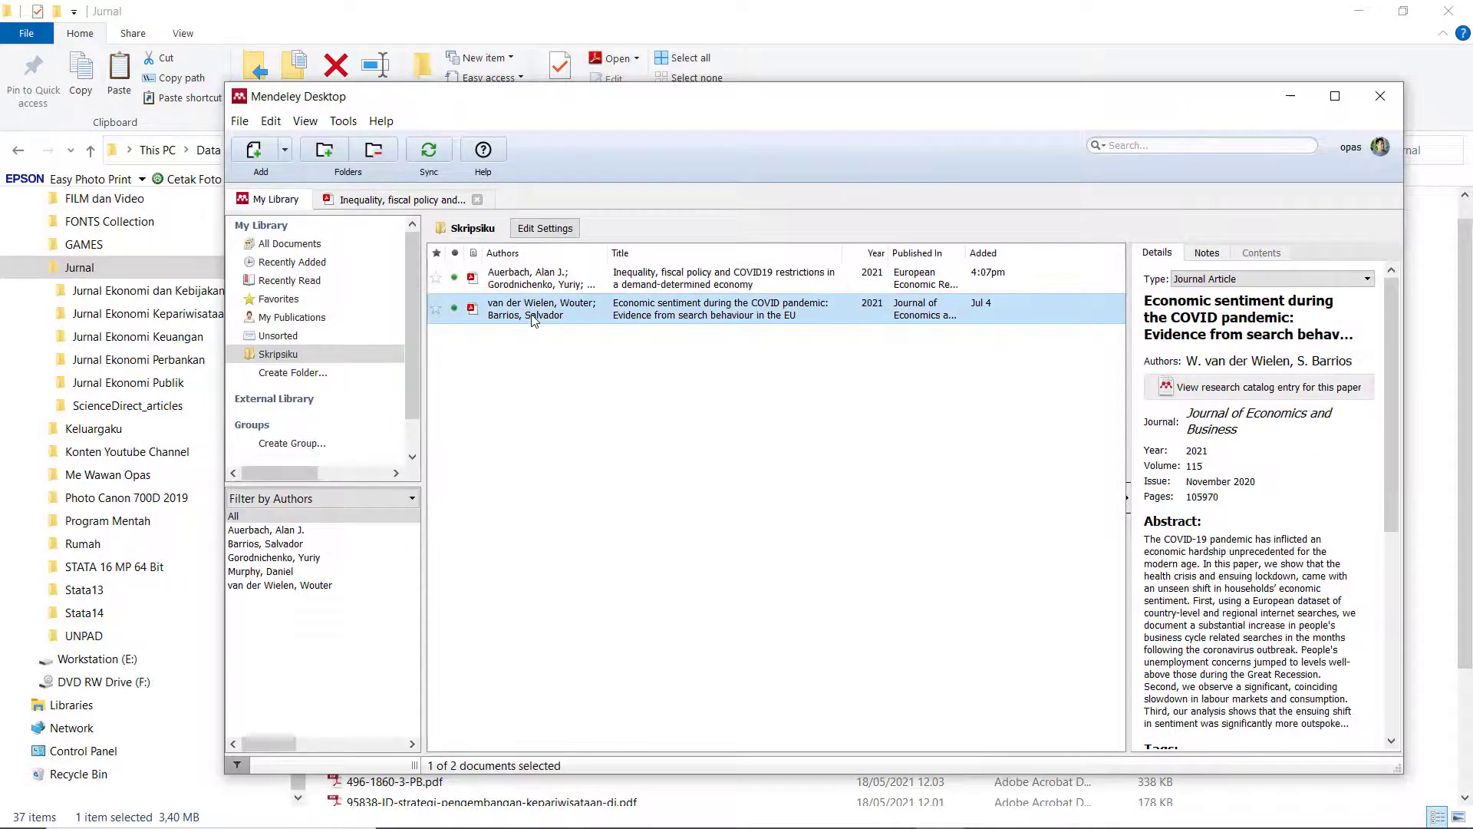
double_click(533, 316)
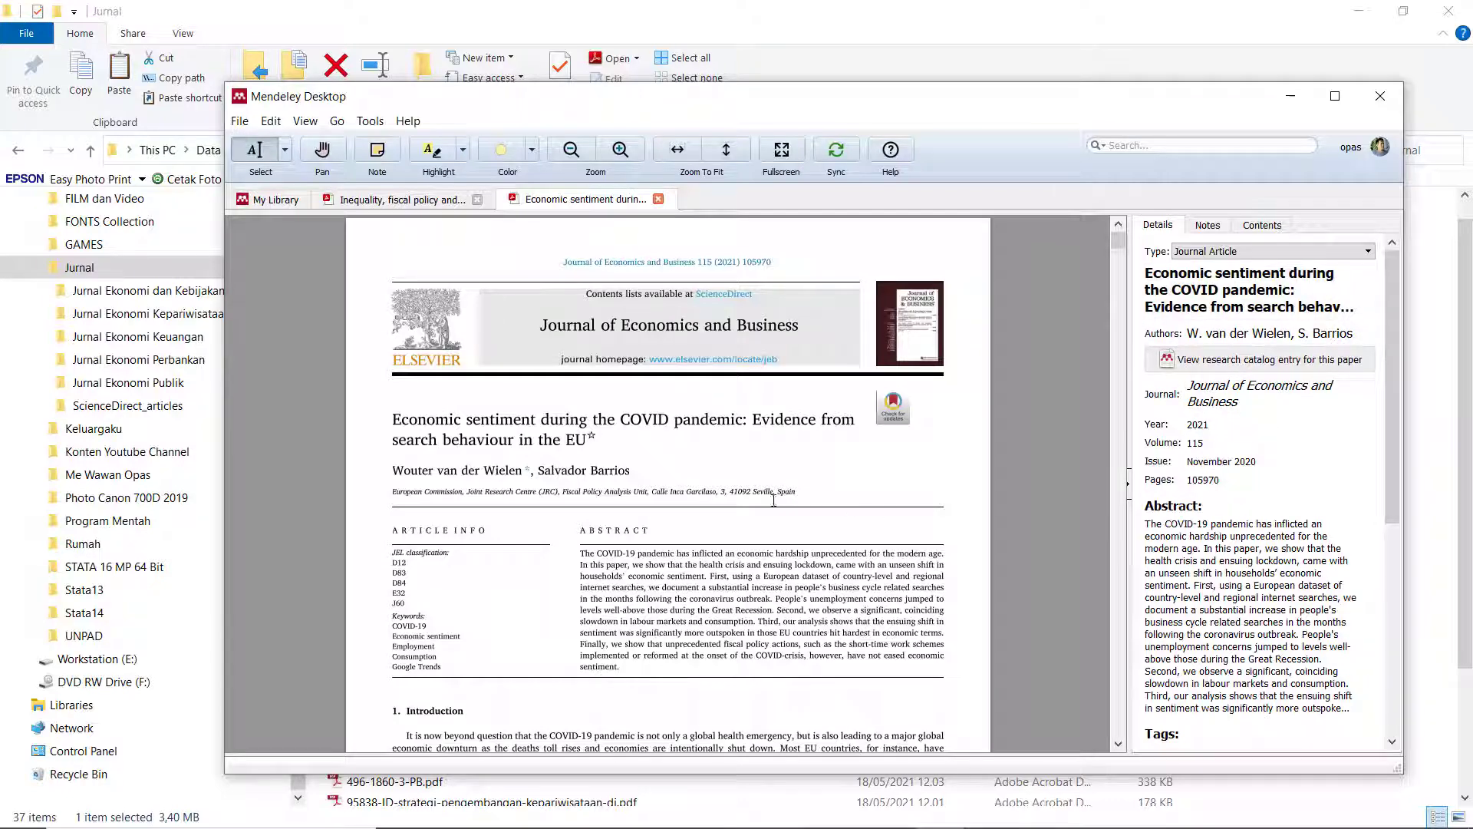
scroll(578, 519, down, 2)
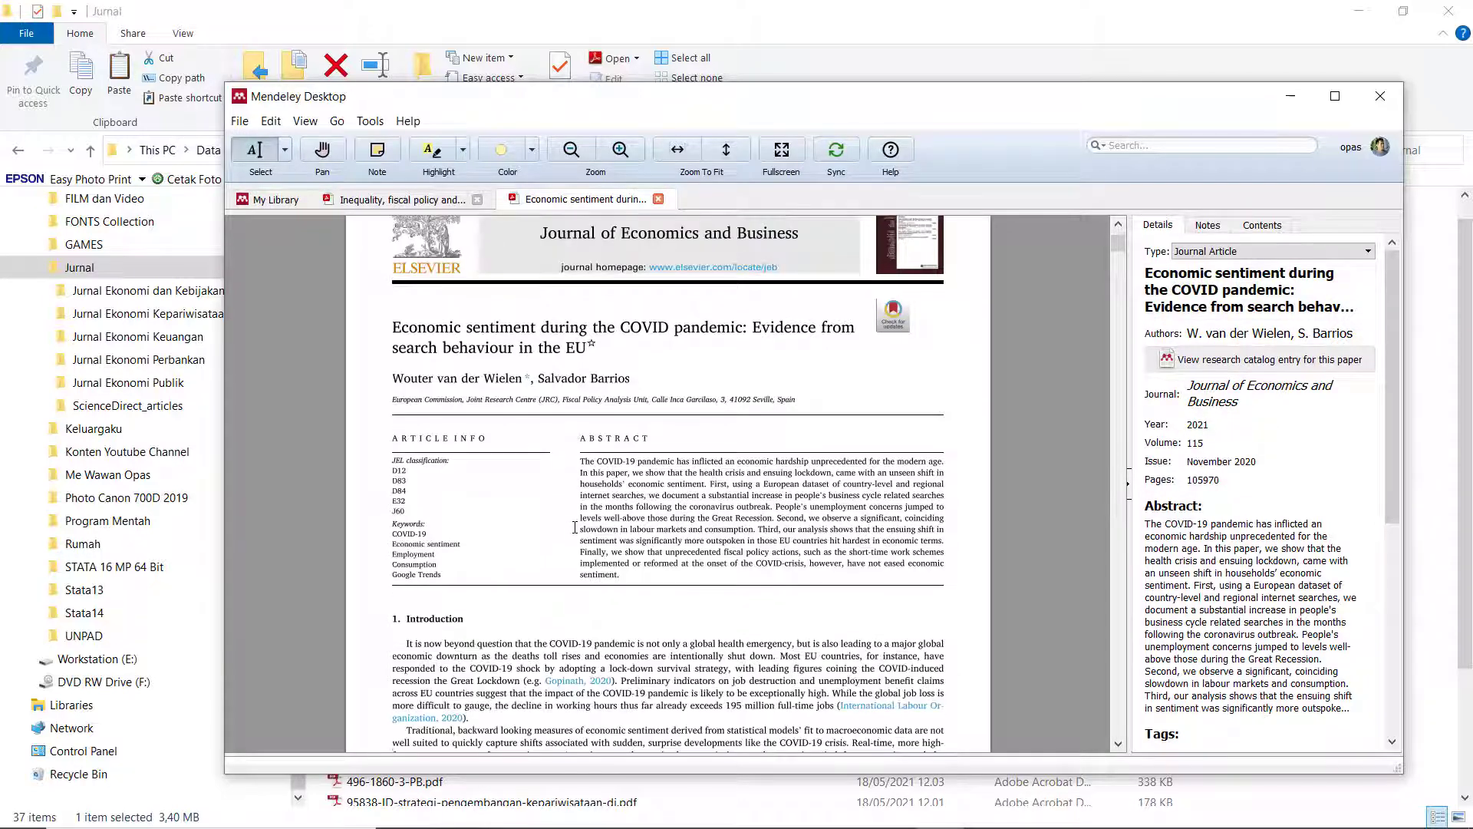
scroll(836, 457, down, 5)
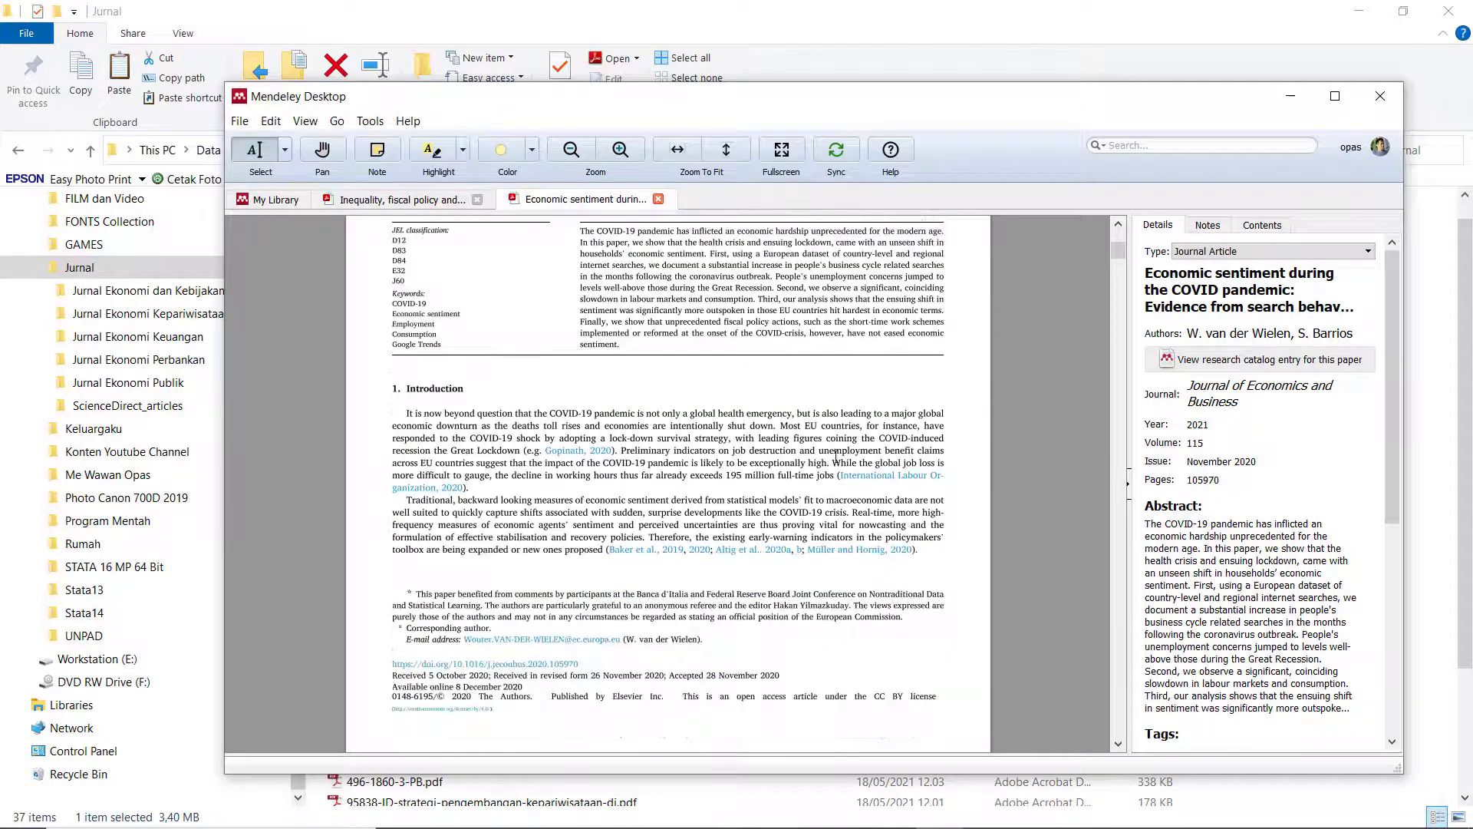
scroll(823, 488, up, 10)
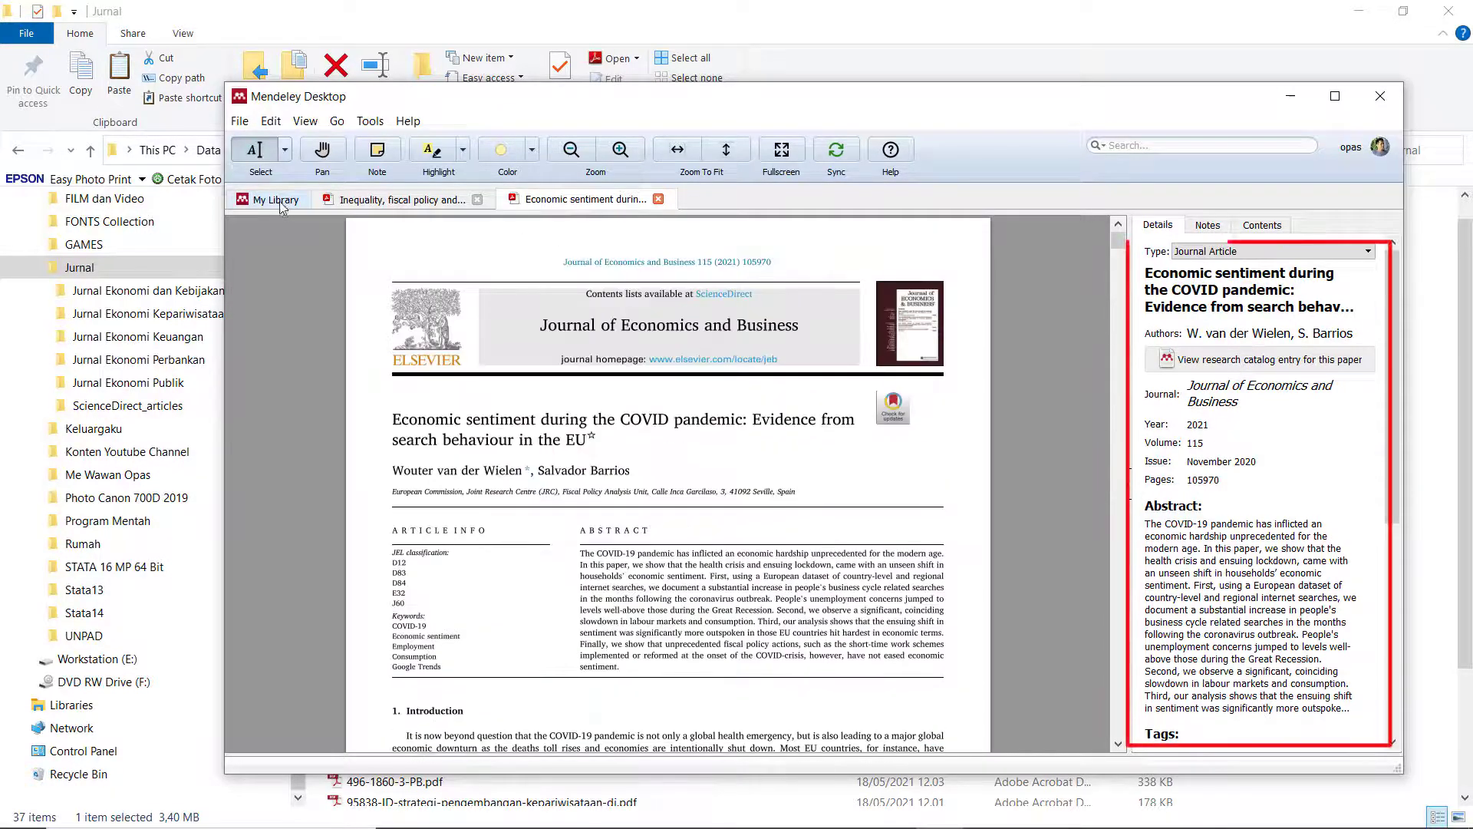
click(270, 199)
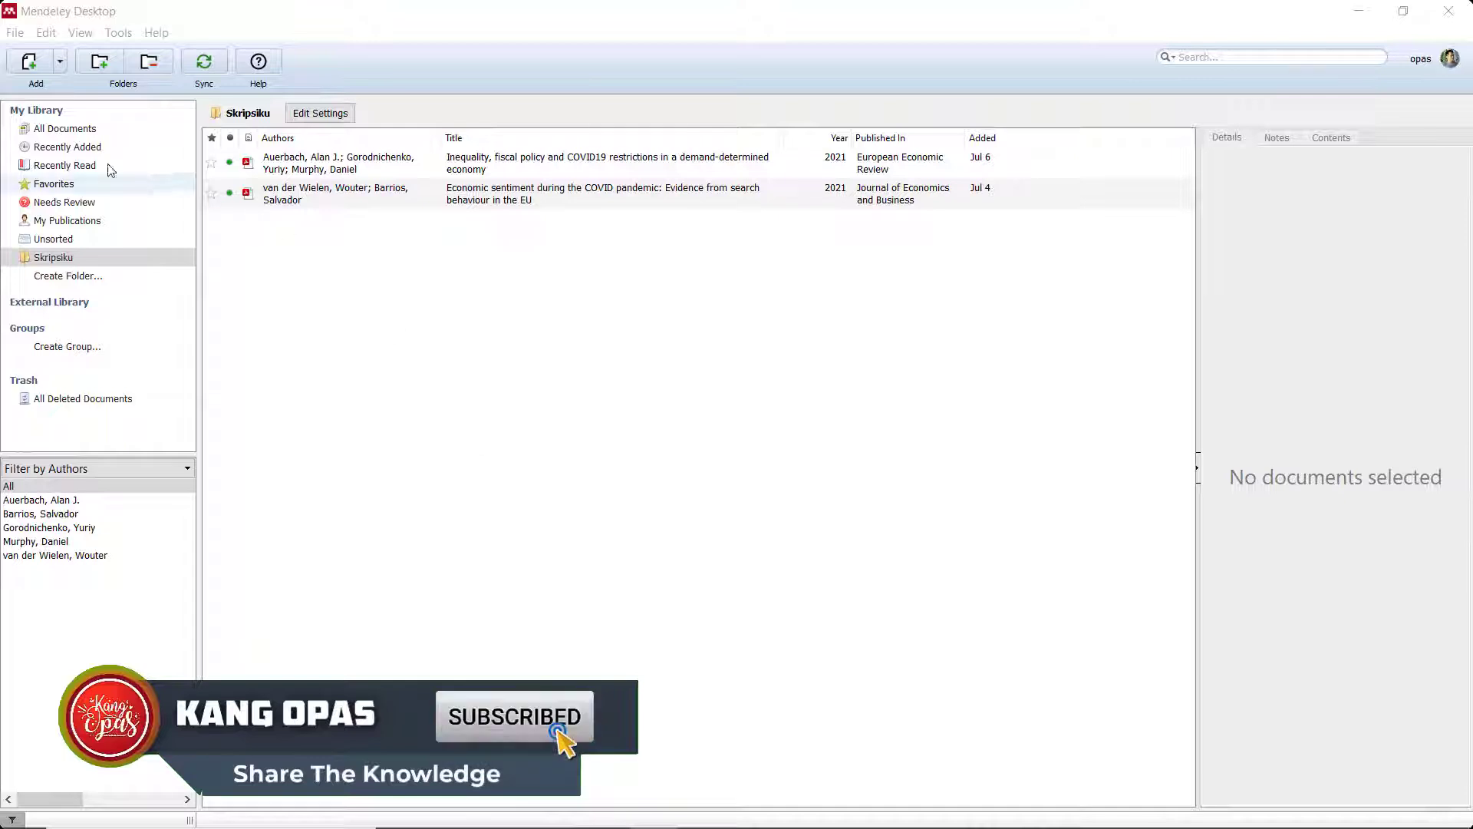
Start a manually entered reference and set its type to Book.
click(60, 66)
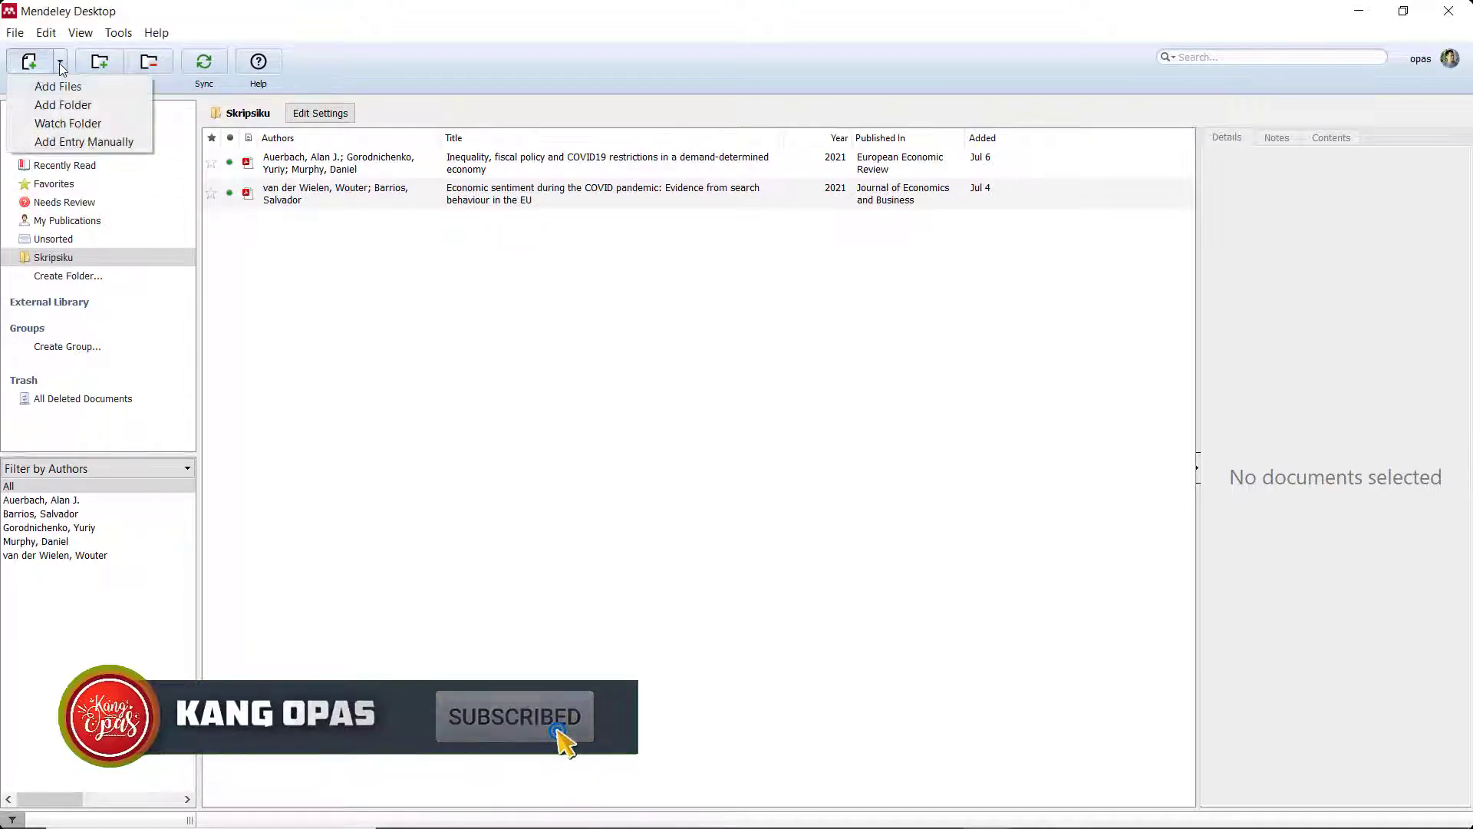
click(50, 142)
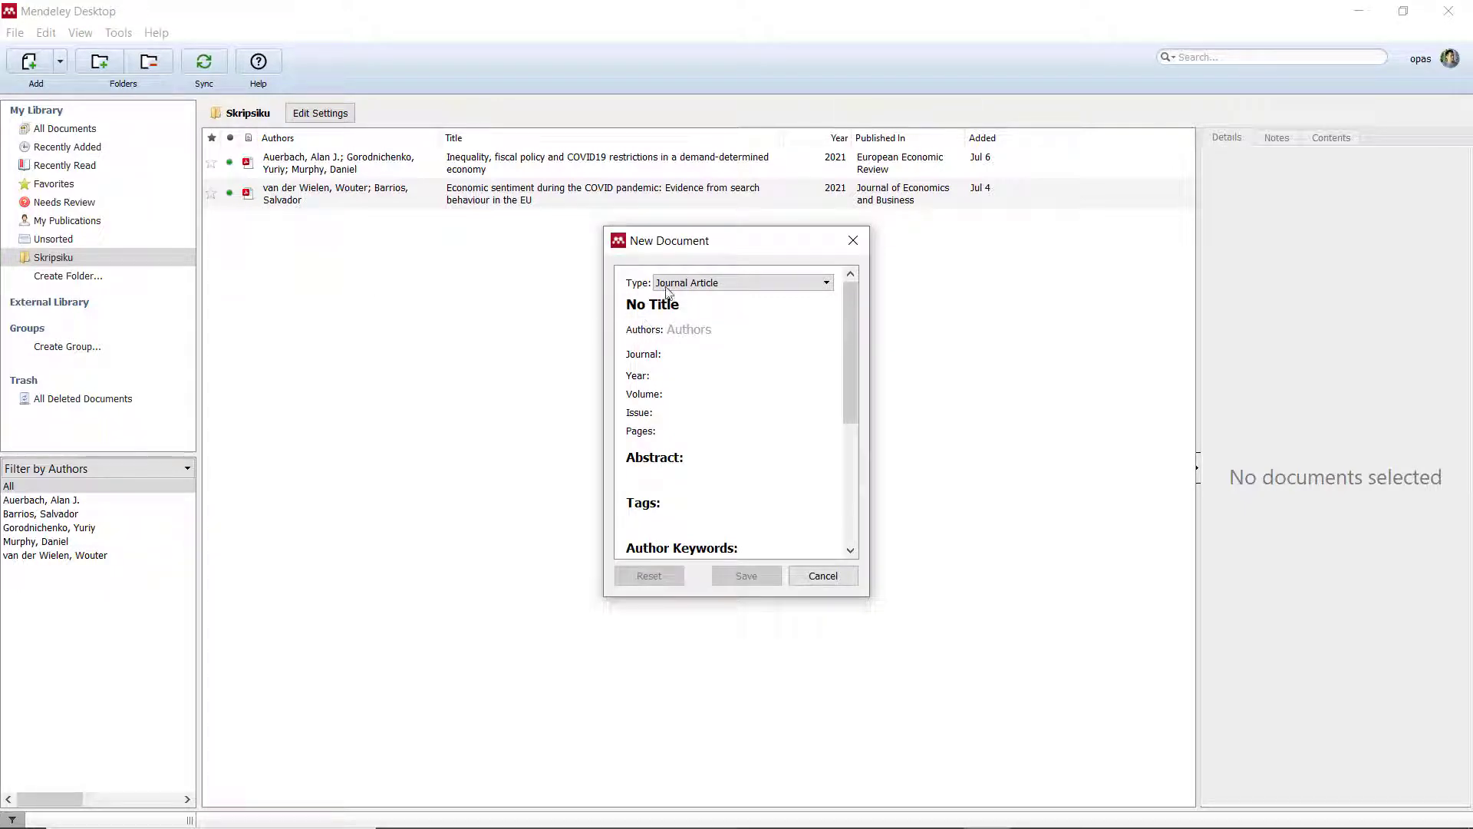
click(794, 284)
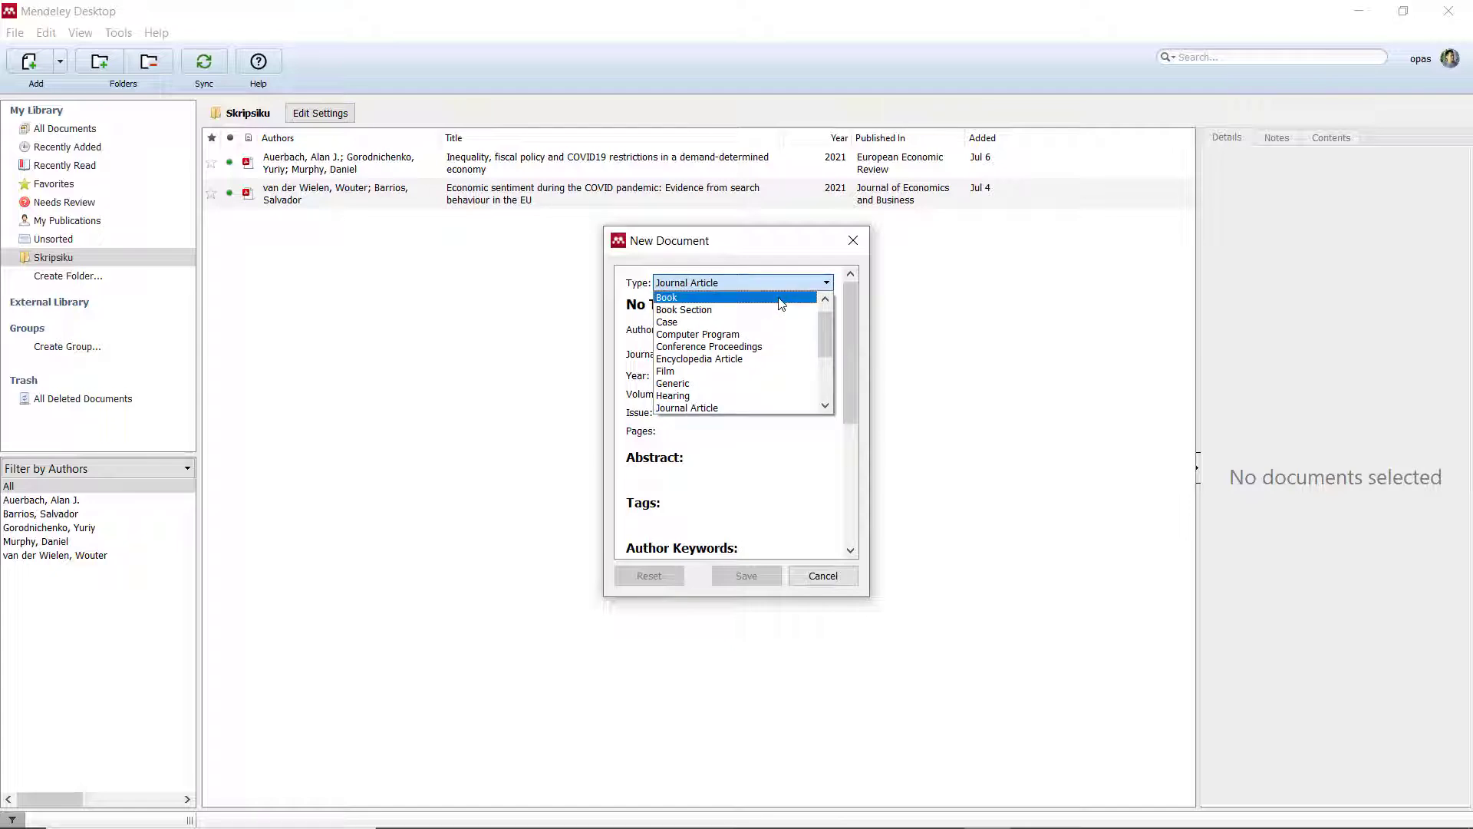
scroll(781, 322, down, 3)
scroll(779, 347, up, 4)
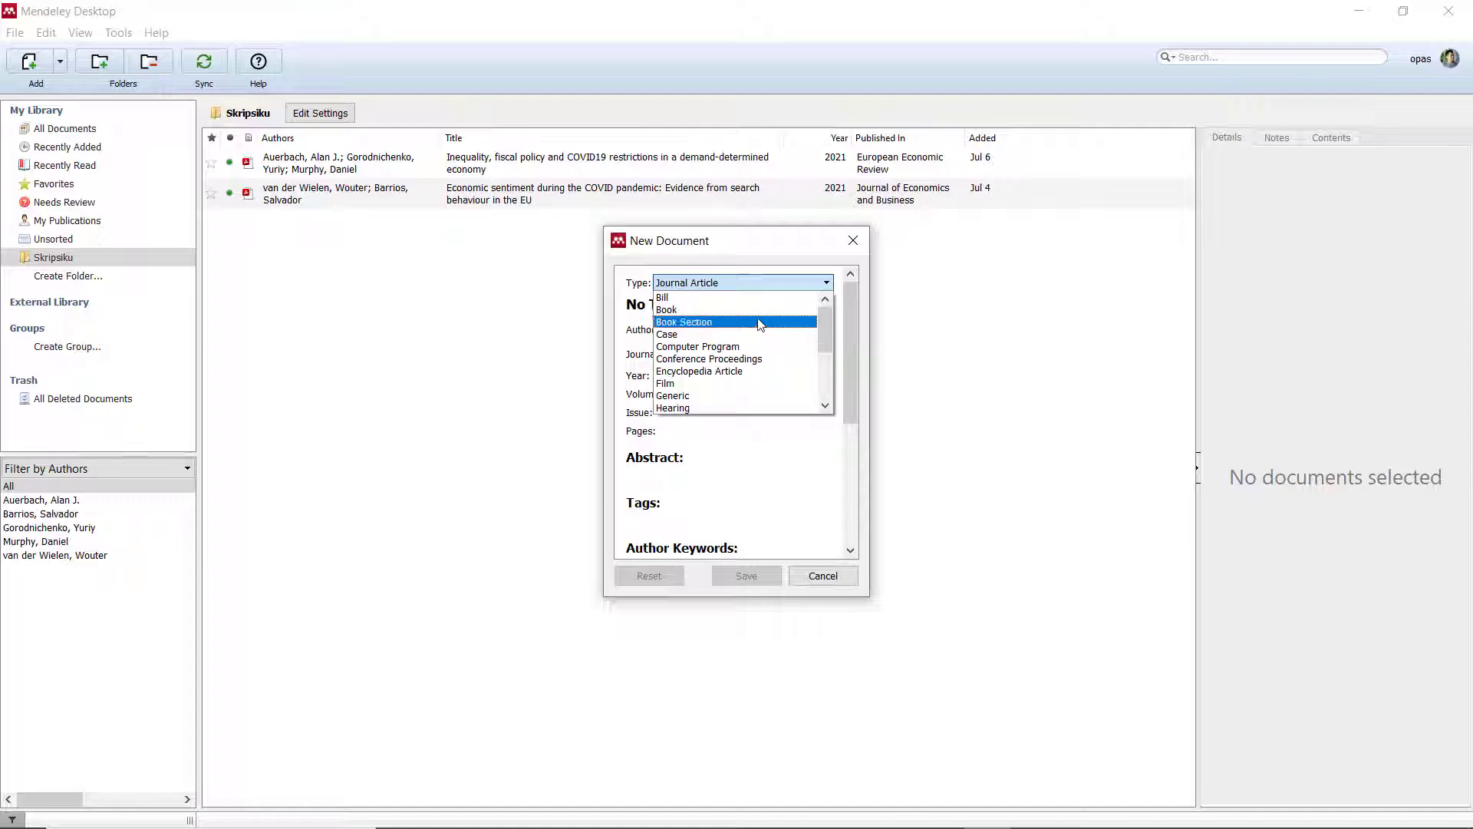
click(752, 310)
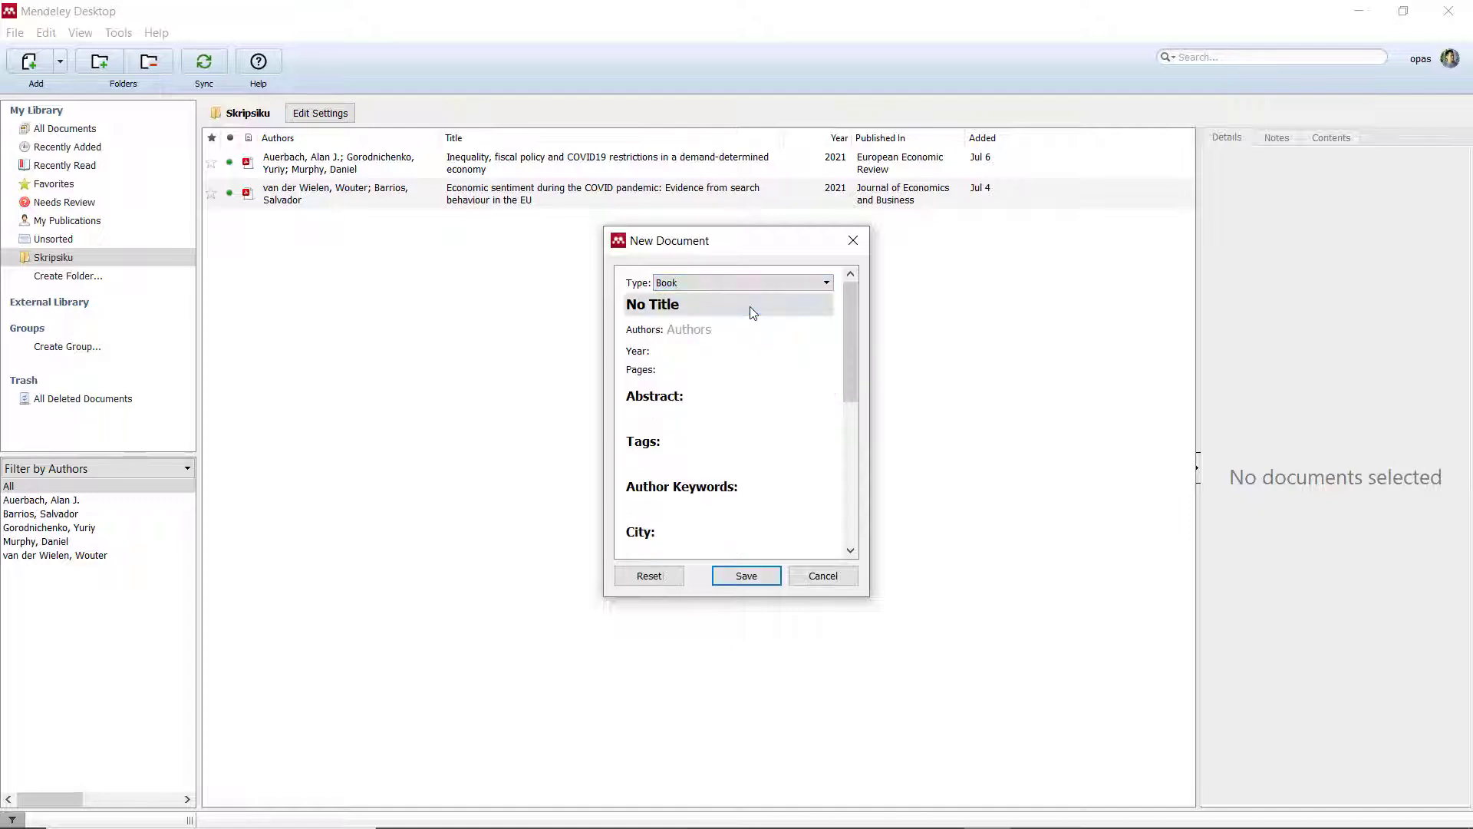
Enter the title 'Tutorial menggunakan aplikasi mendeley pada Ms. Words' and the two authors' names.
click(641, 303)
text(Tutorial menggunakan aplikasi mendeley pada Ms. Words)
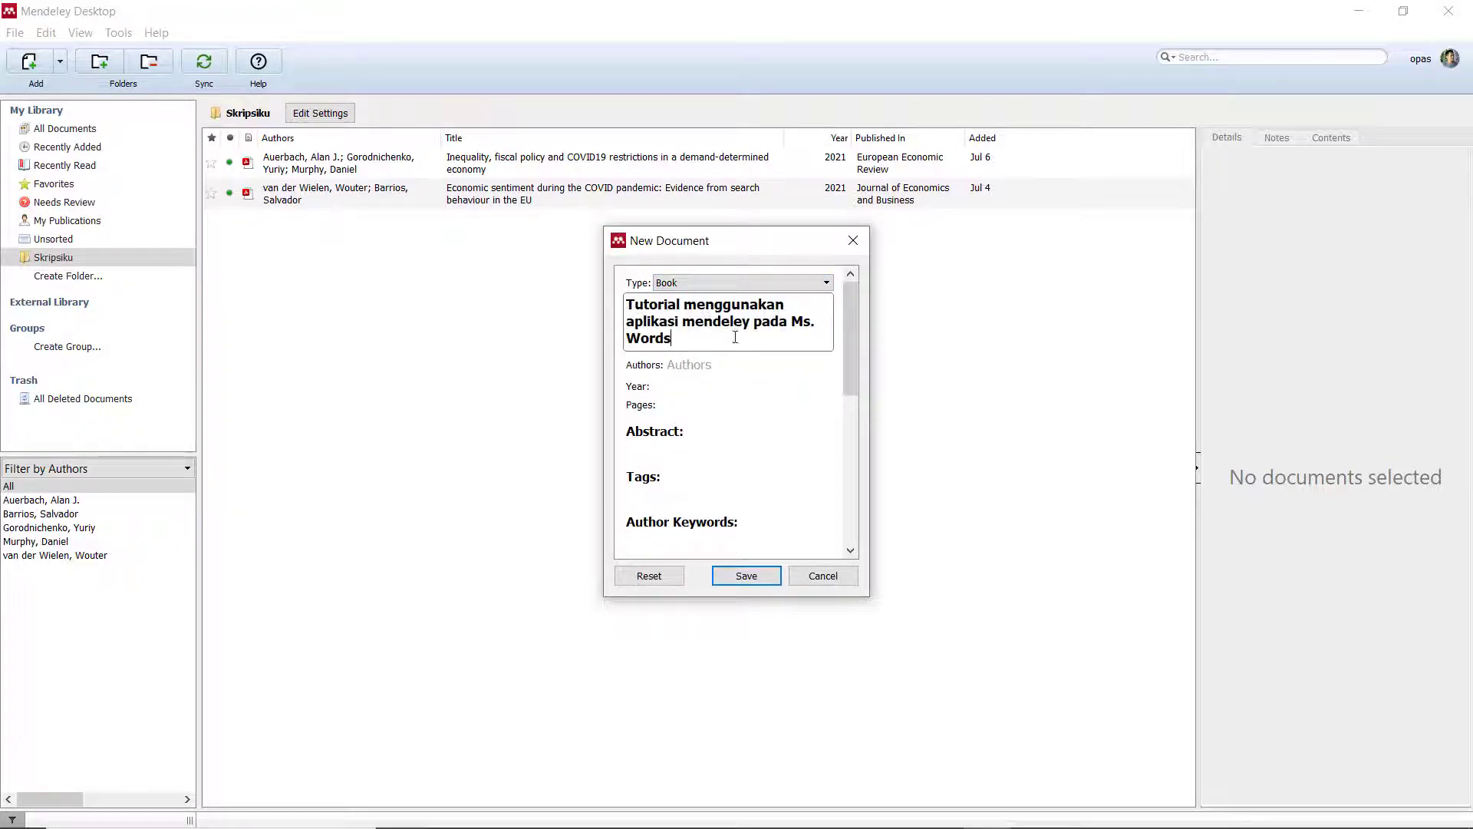
click(714, 365)
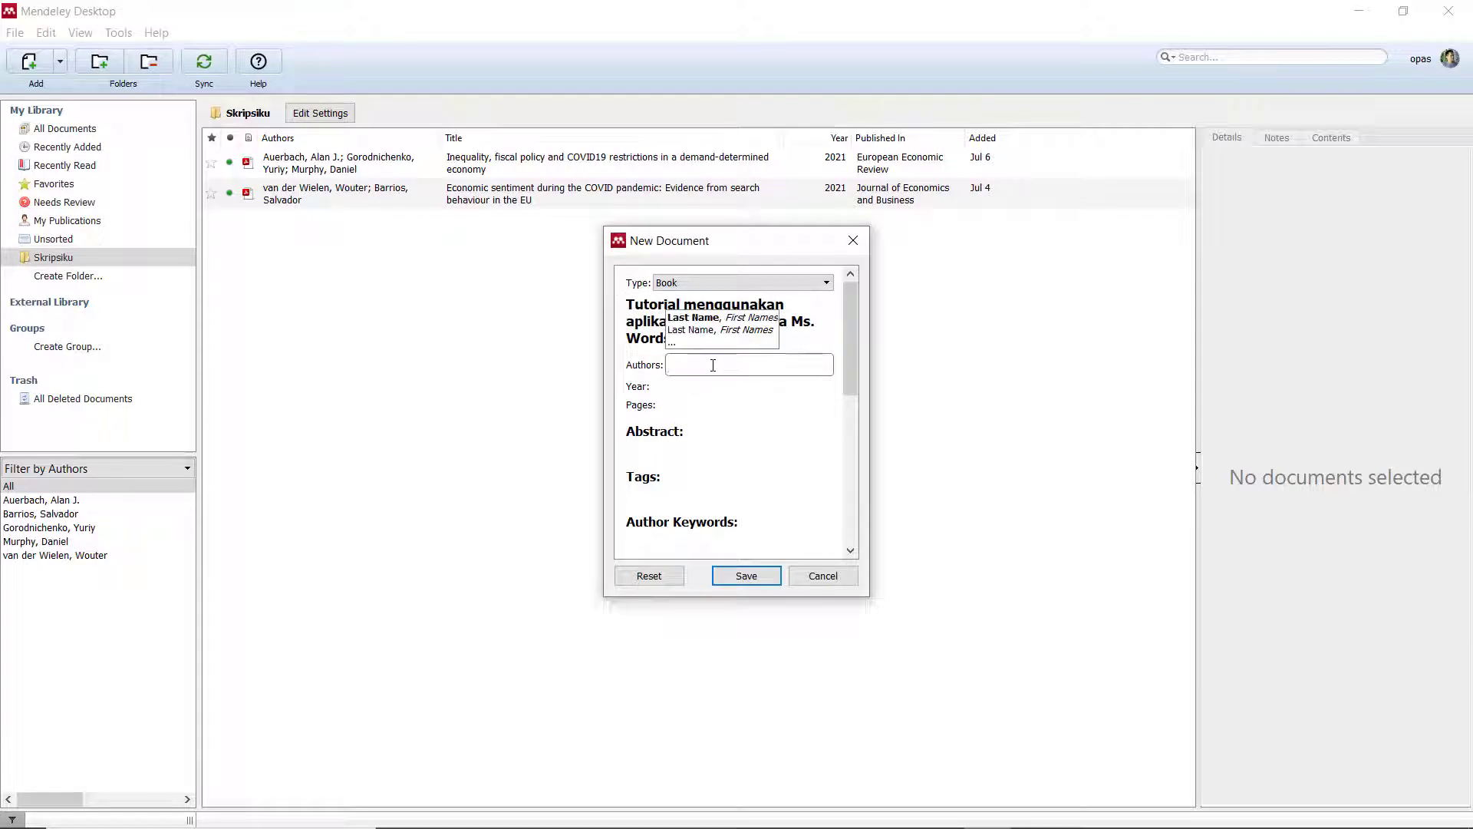
text(Kang Opas)
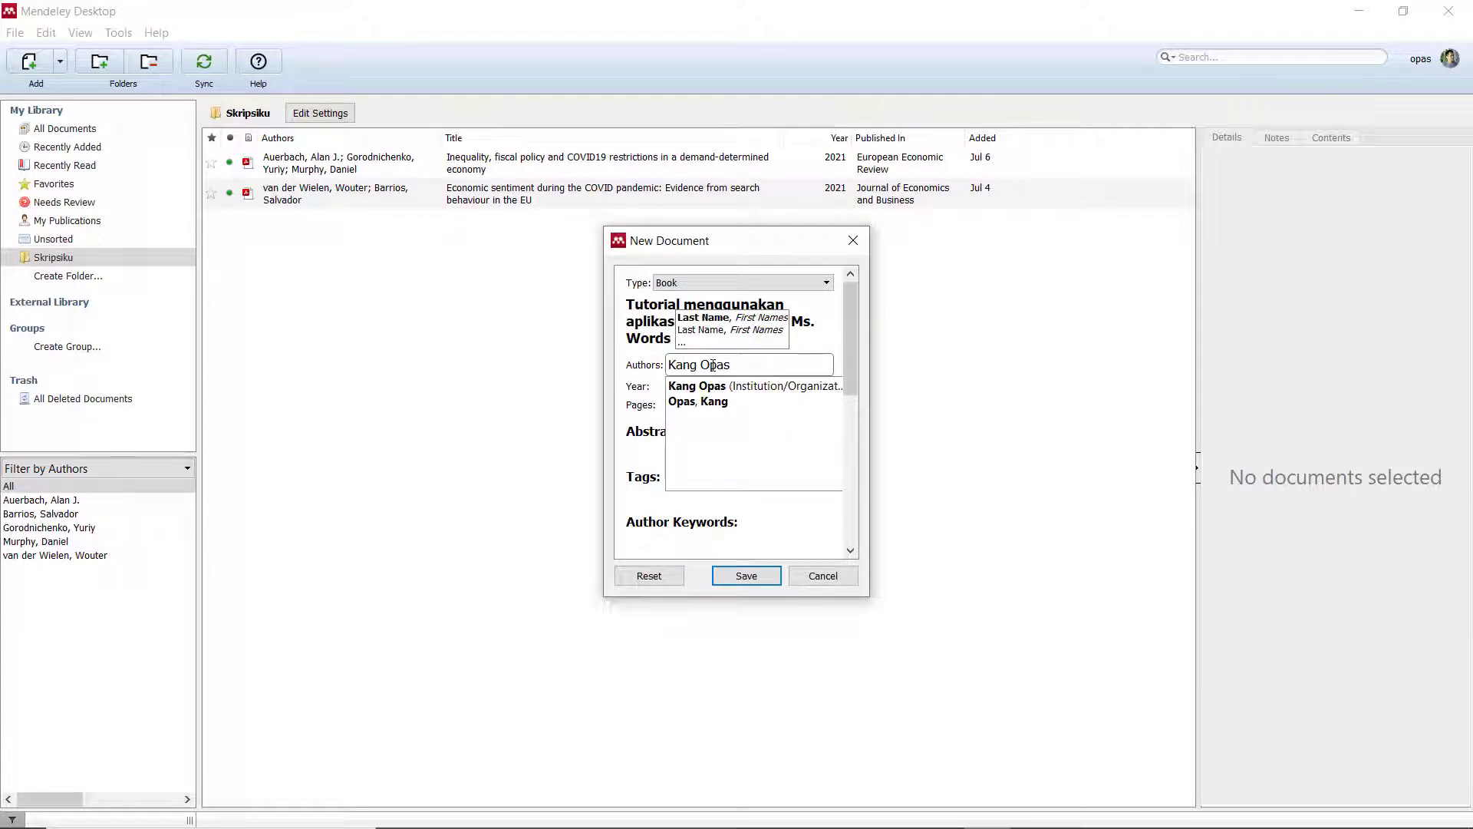
key(Tab)
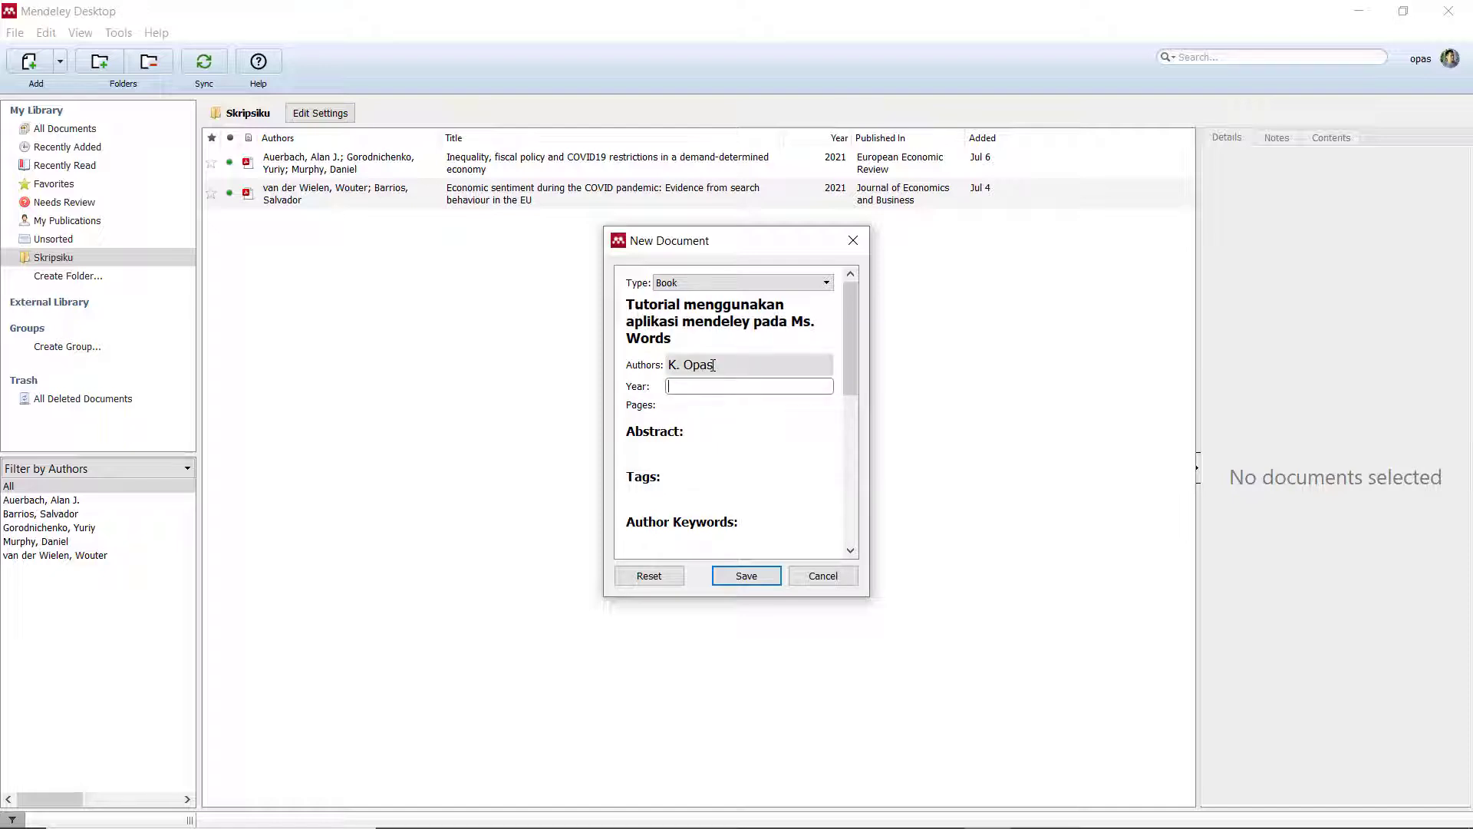
click(714, 365)
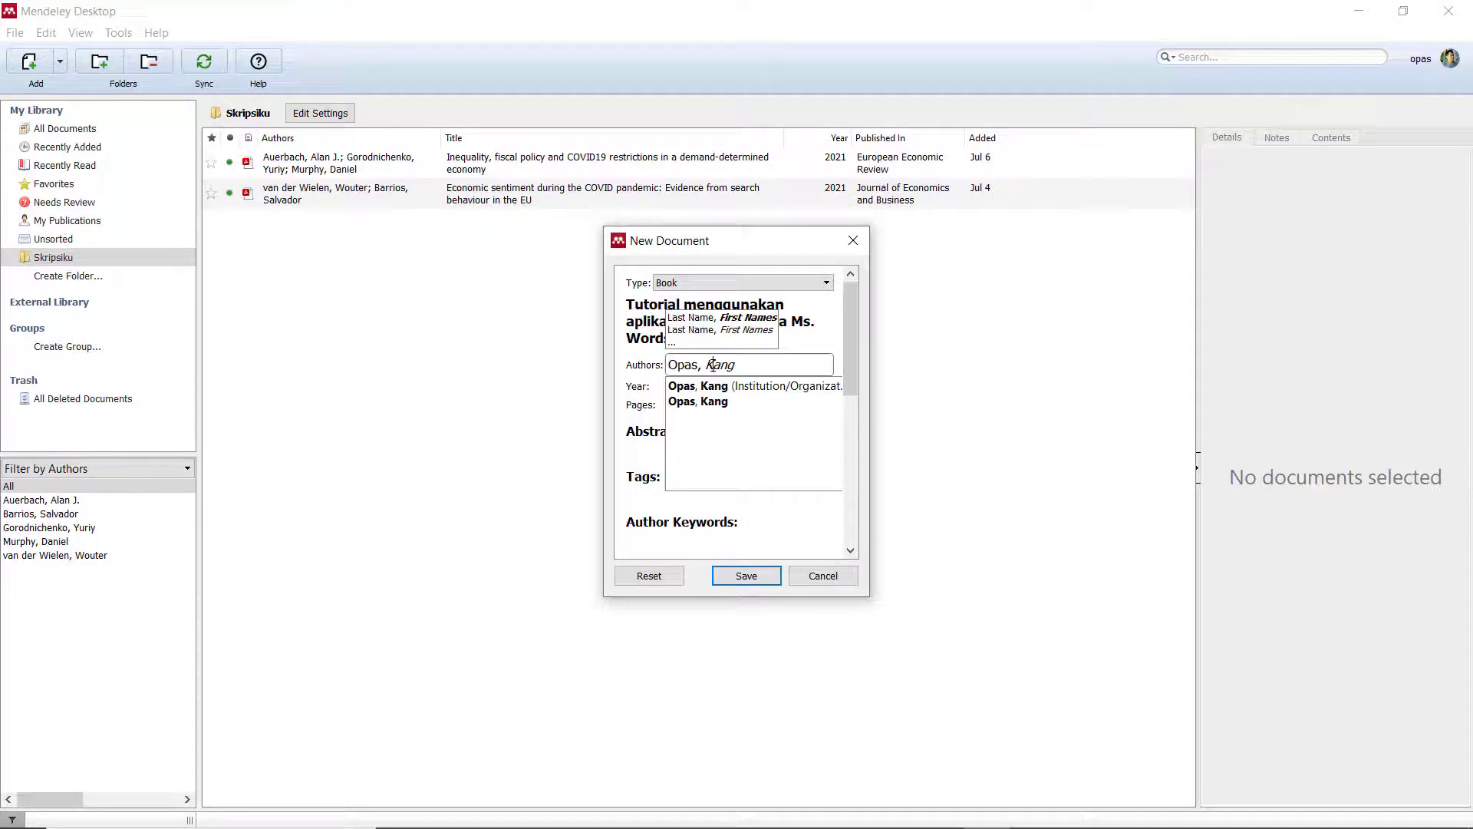
click(752, 367)
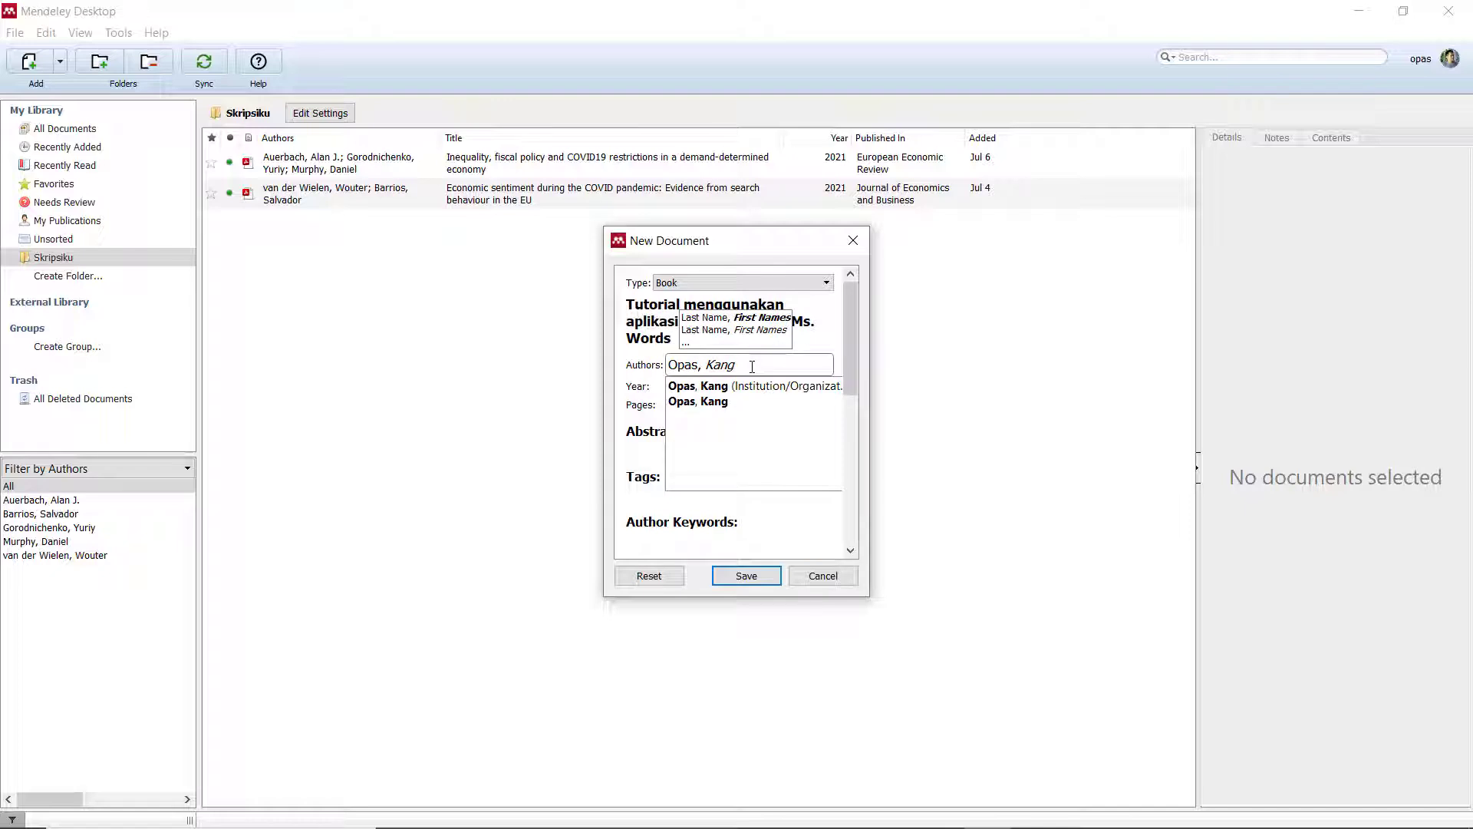
key(Return)
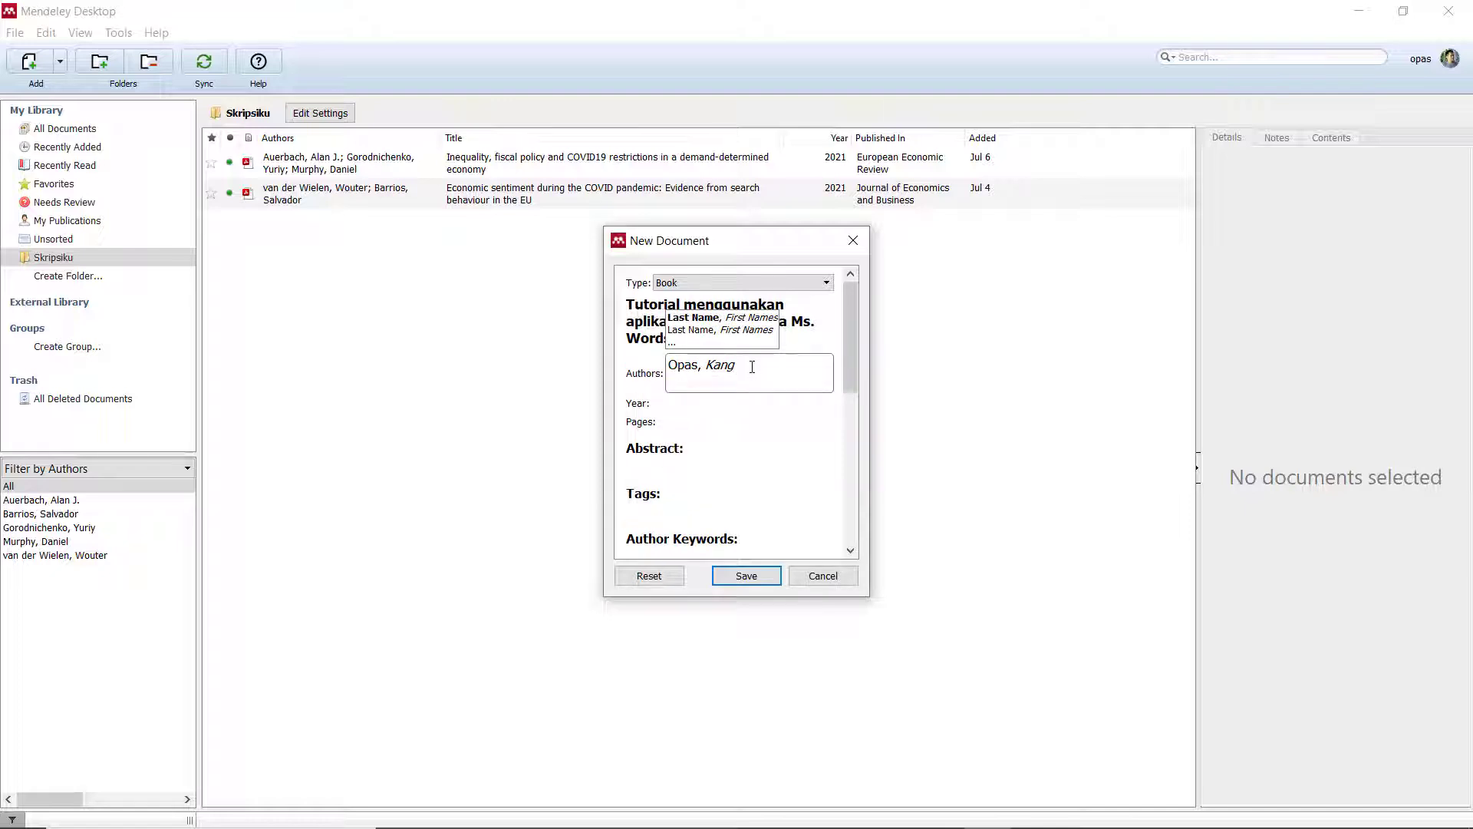
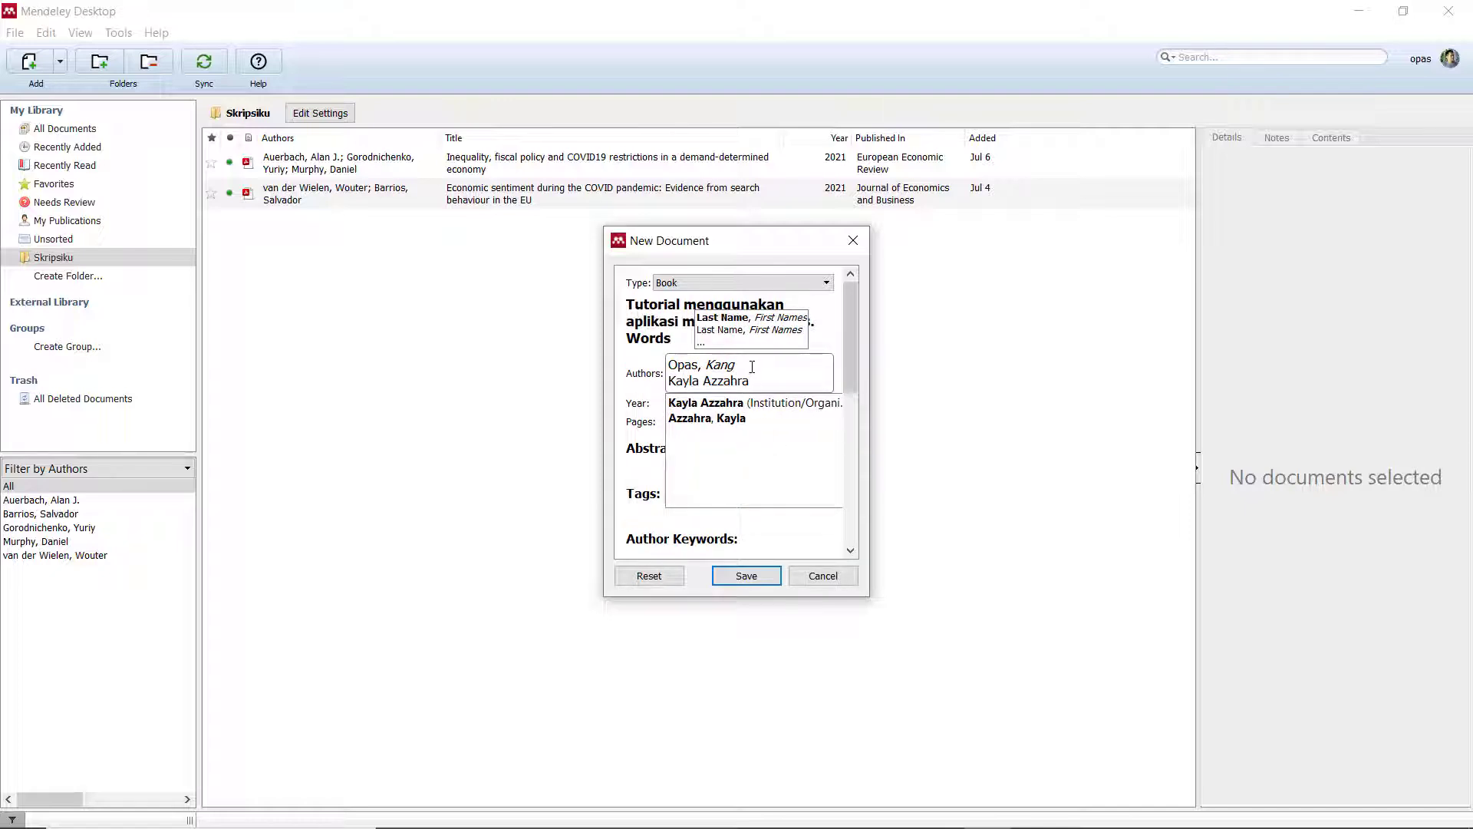
click(740, 417)
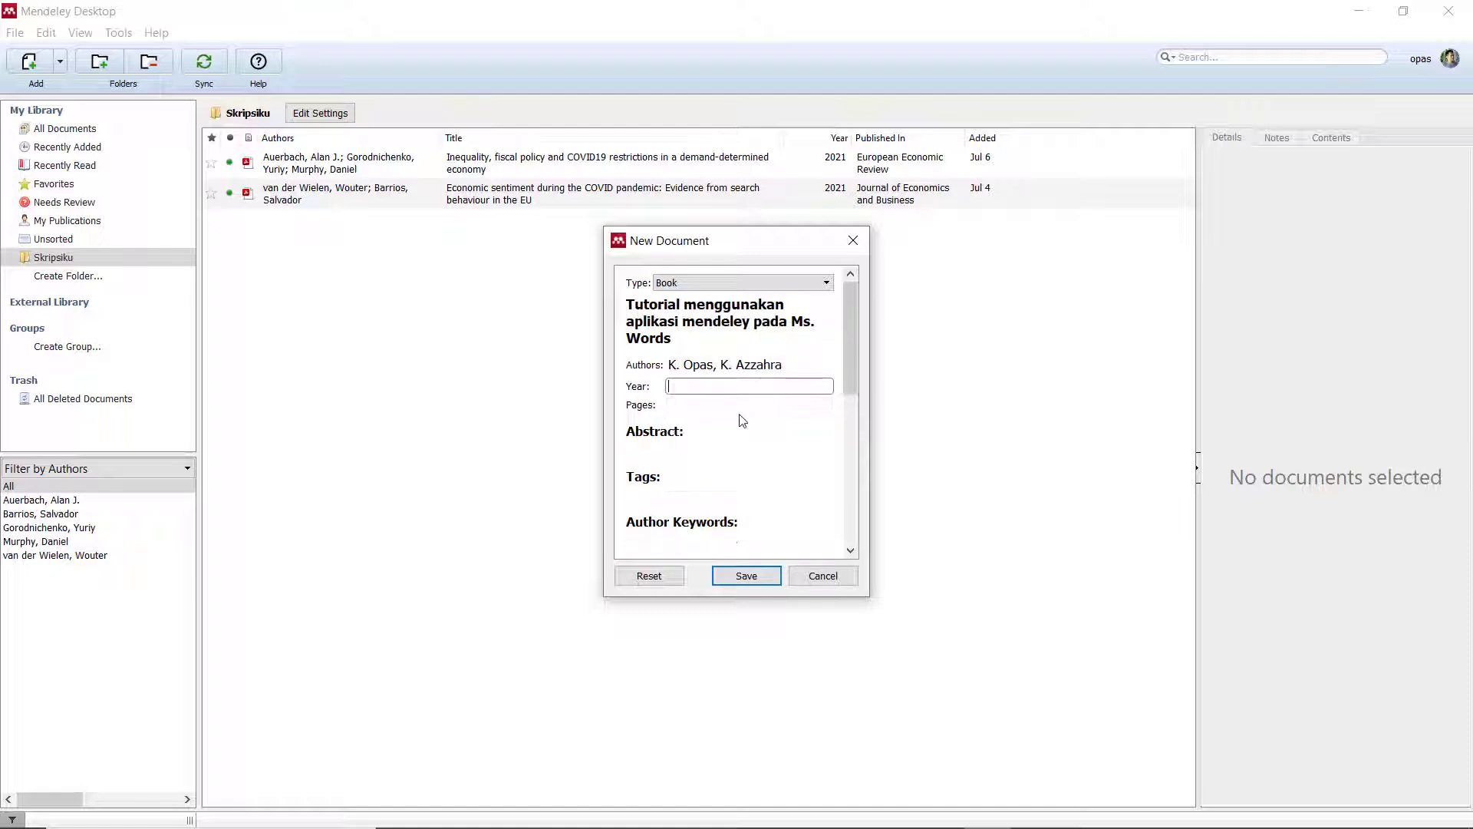
Fill in year 2021, the city and publisher CV. Penerbit, then save the Book reference.
click(748, 390)
scroll(781, 484, down, 1)
scroll(780, 484, down, 1)
click(644, 492)
text(an)
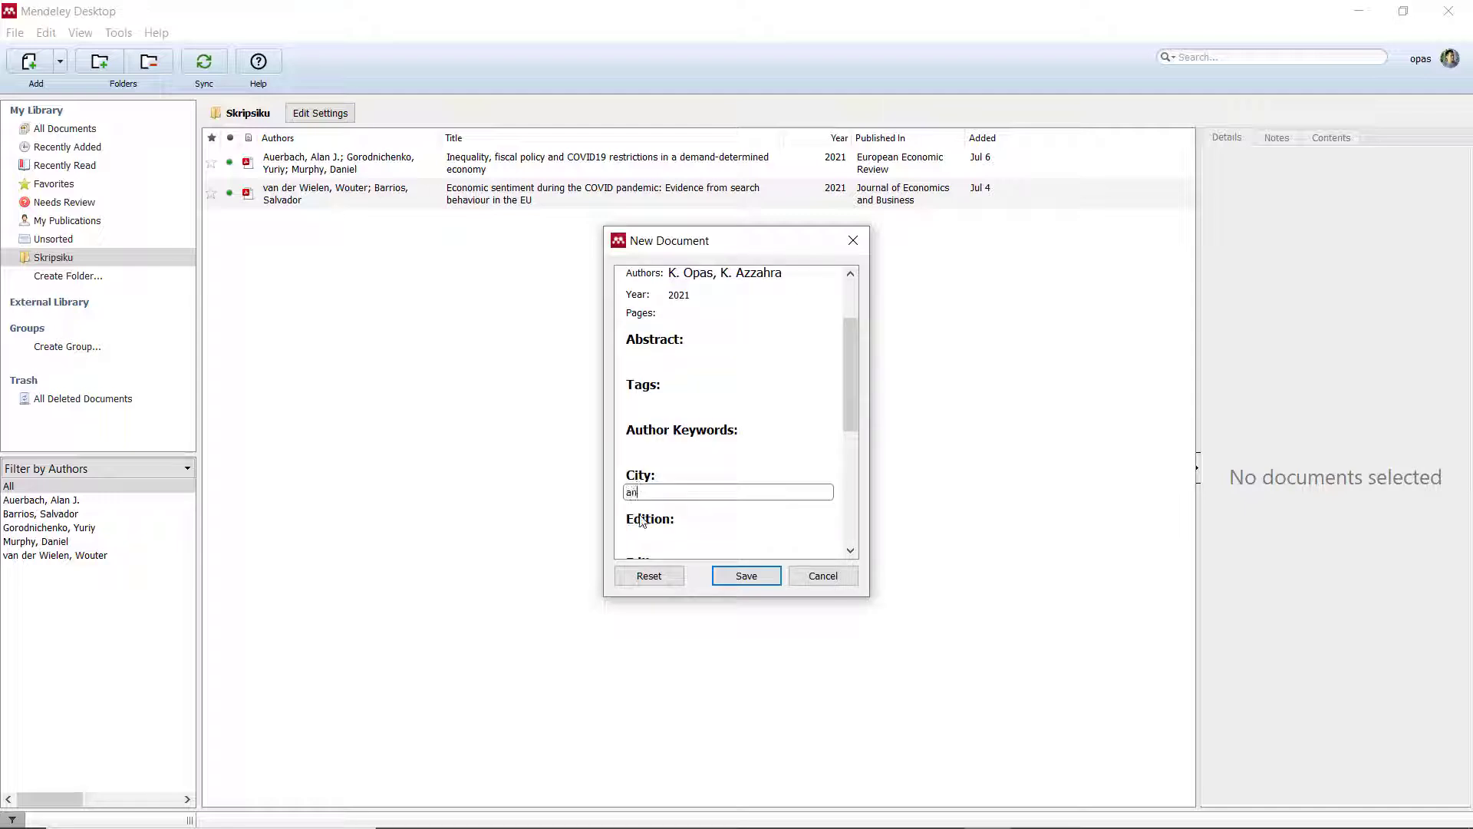
text(dung)
key(Tab)
key(Tab)
key(Tab)
text(CV. Penerbit)
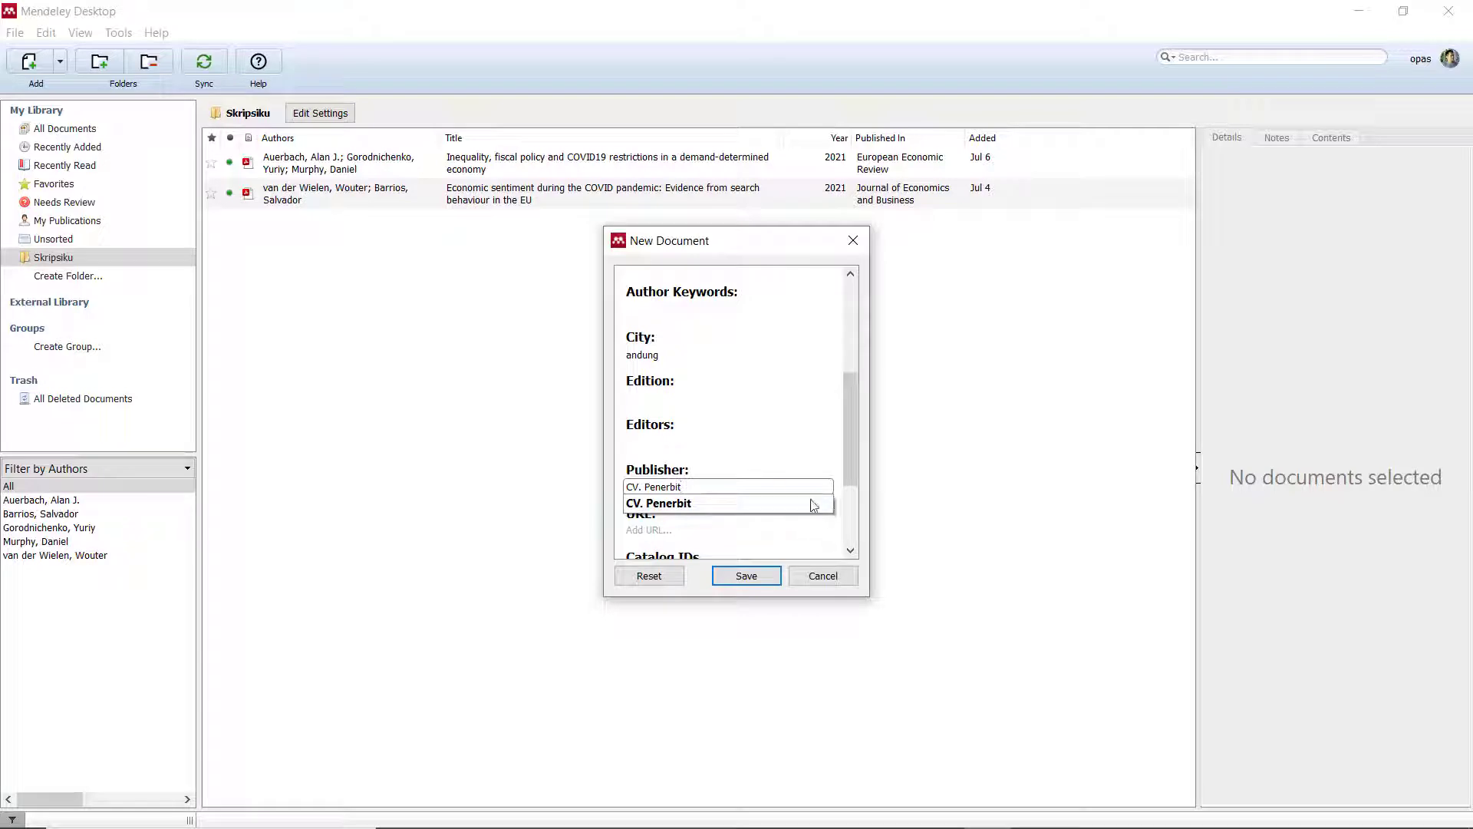
click(854, 459)
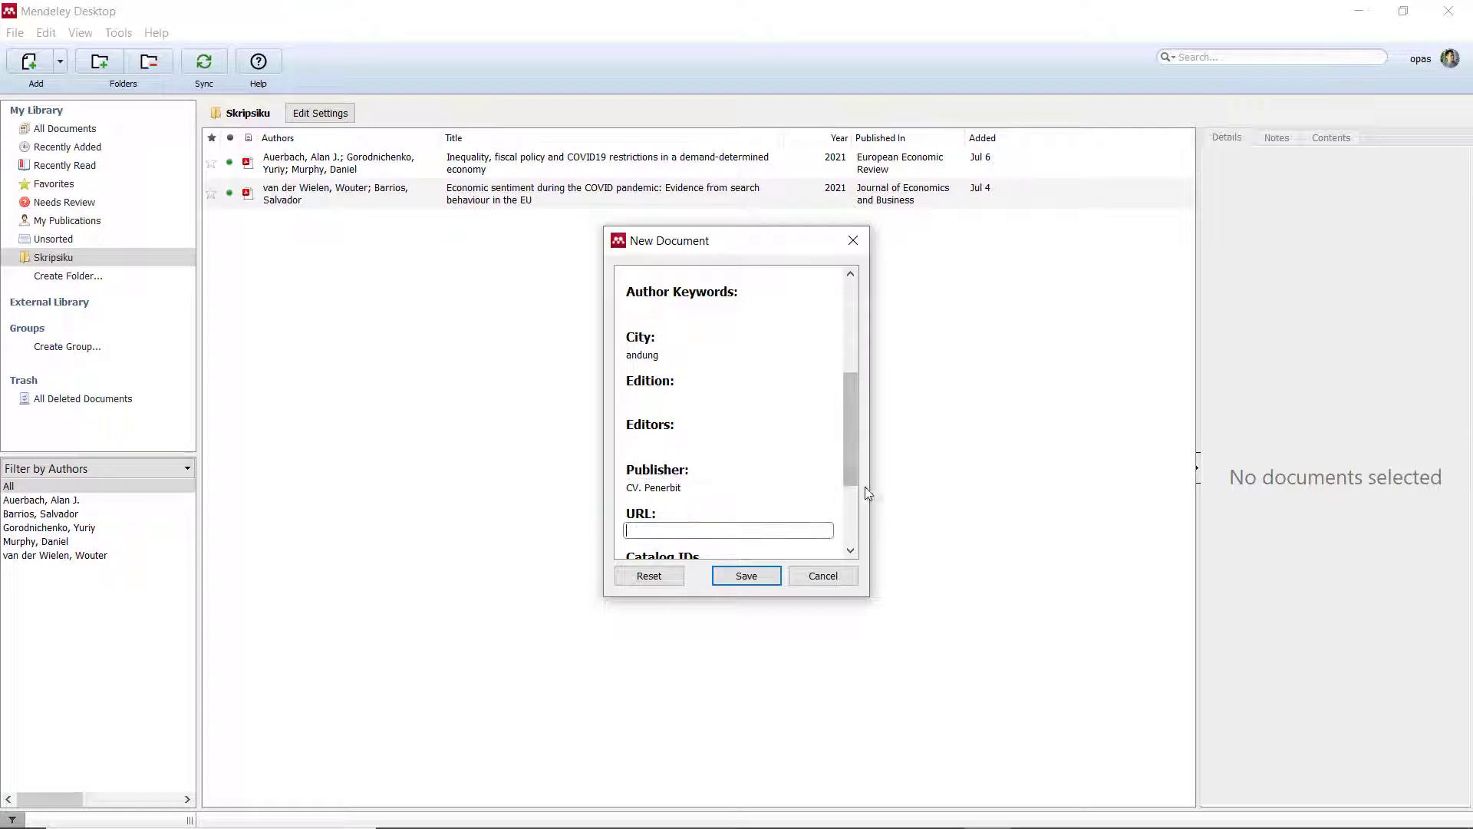
drag(852, 465, 868, 550)
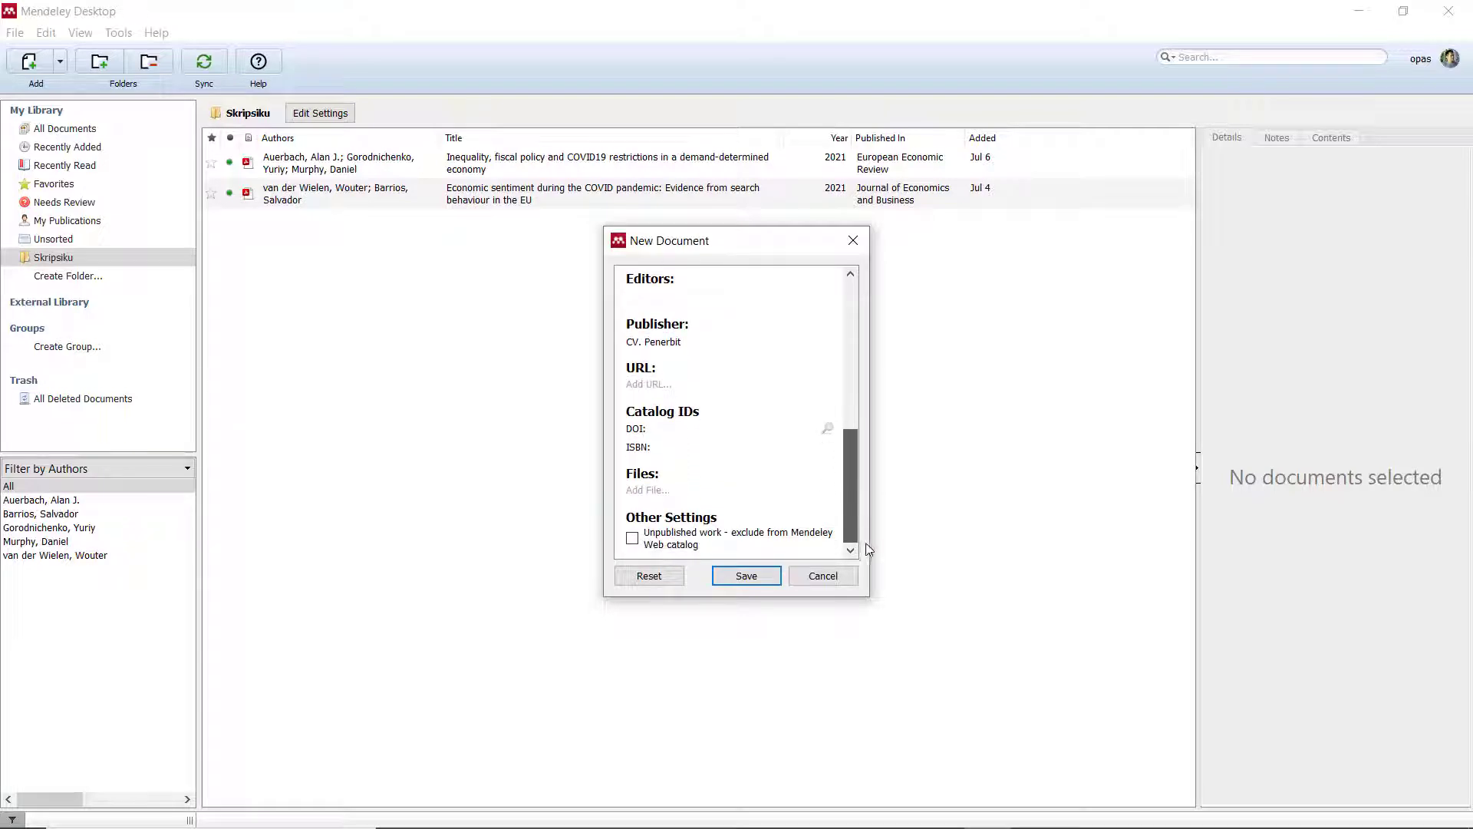
click(734, 584)
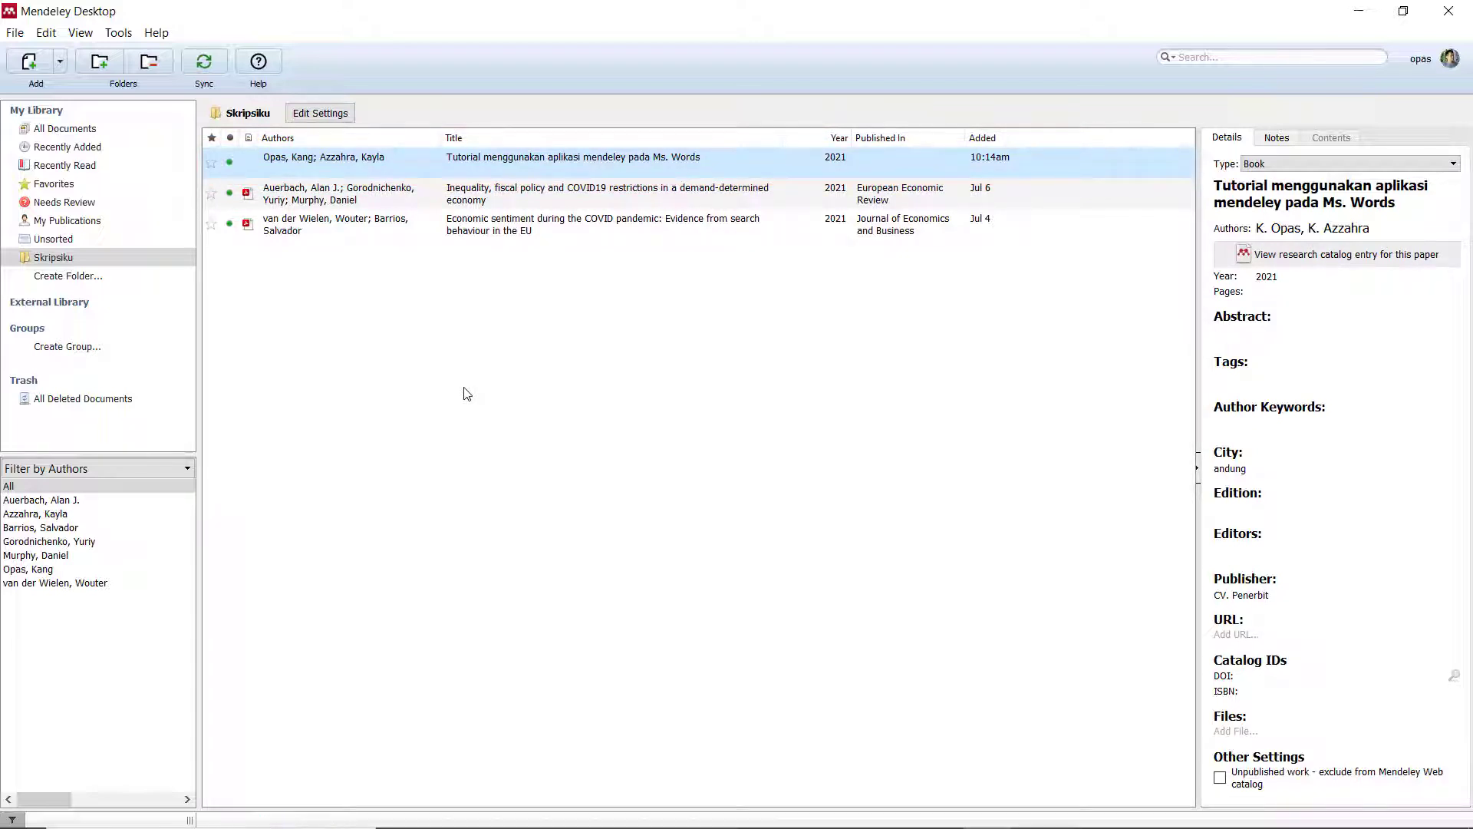
Switch the citation style to American Psychological Association 7th edition from the View menu.
click(83, 34)
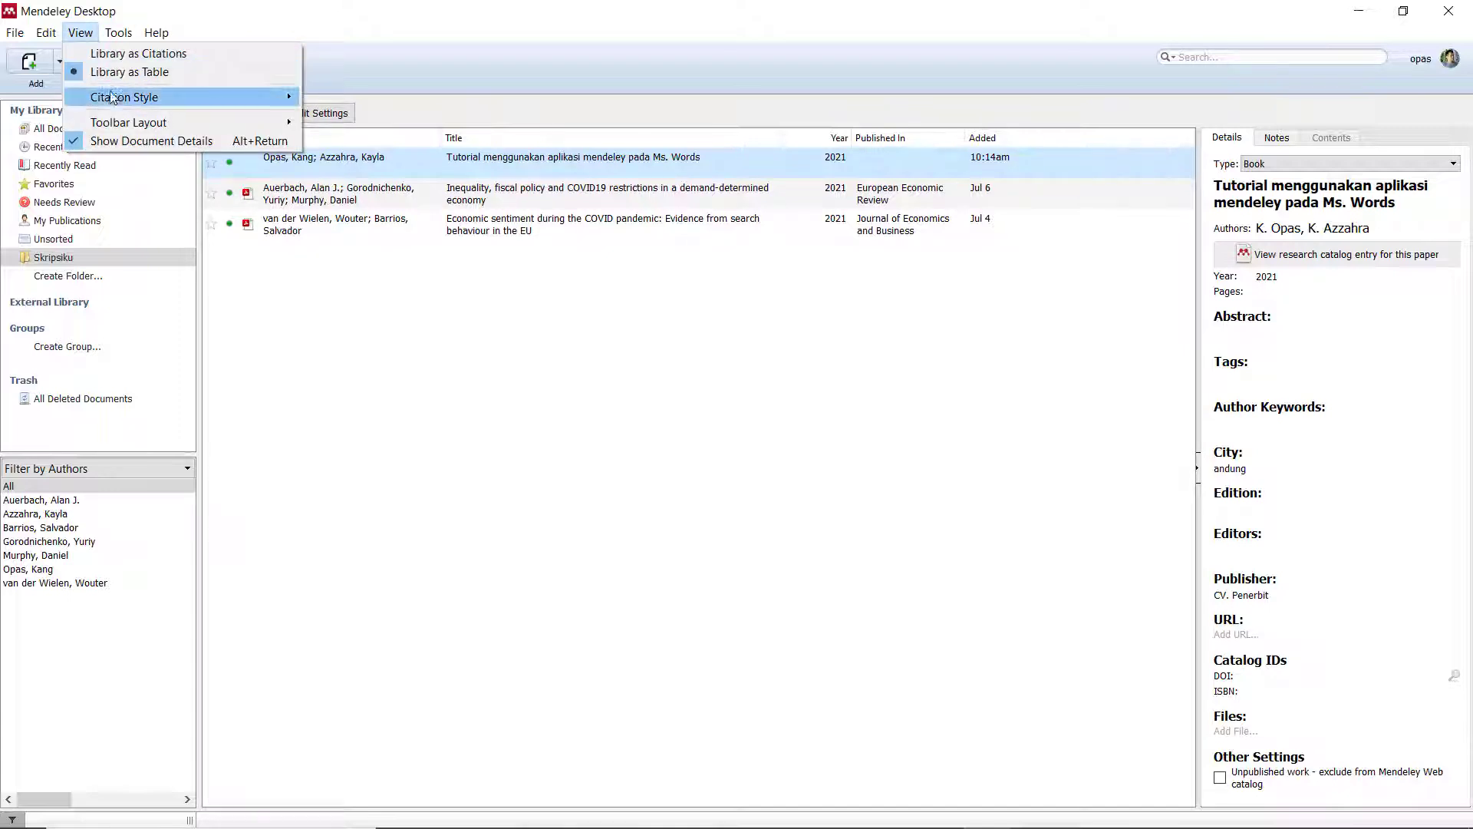
mouse_move(118, 103)
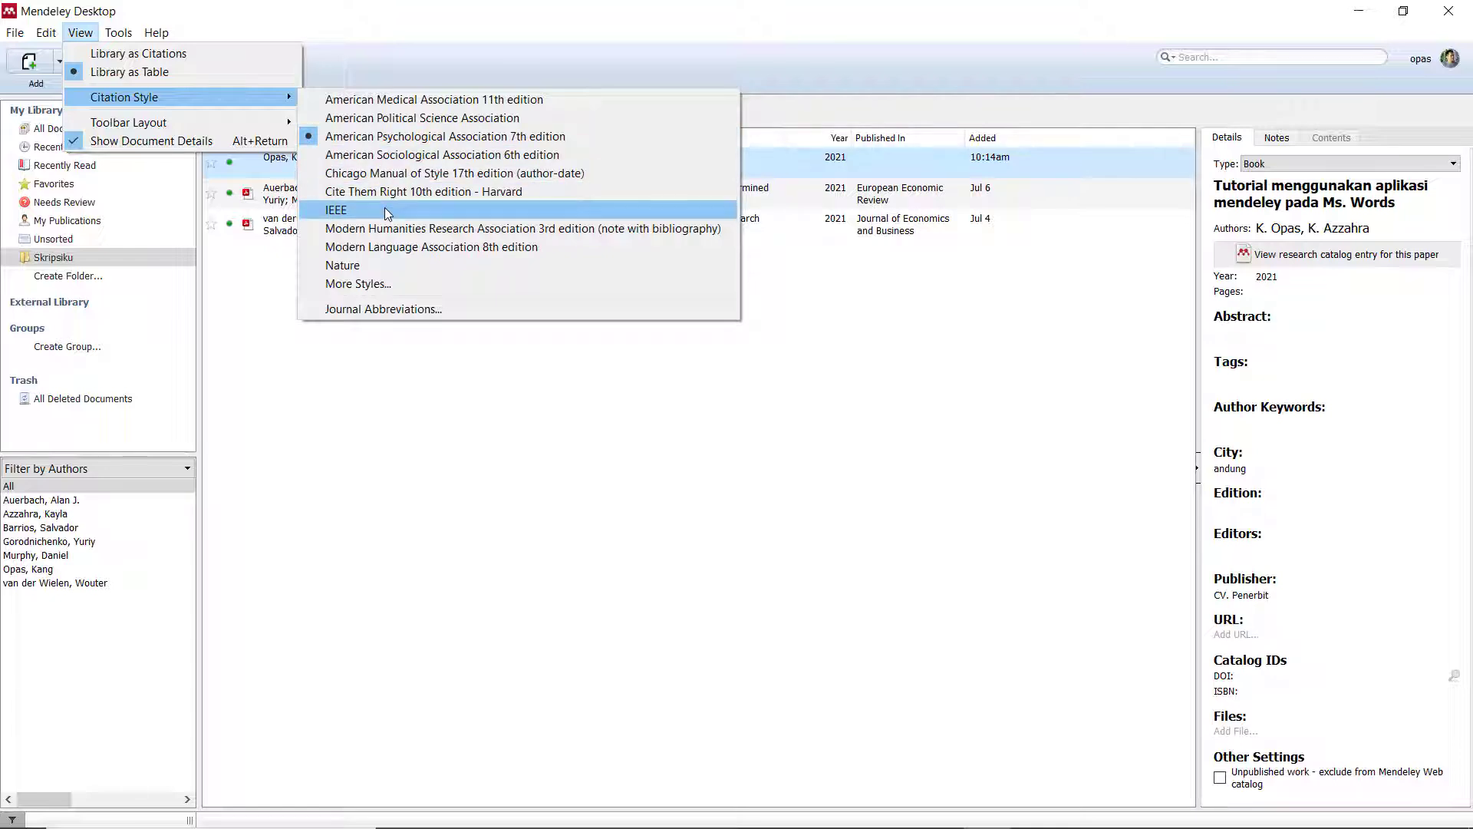
click(366, 140)
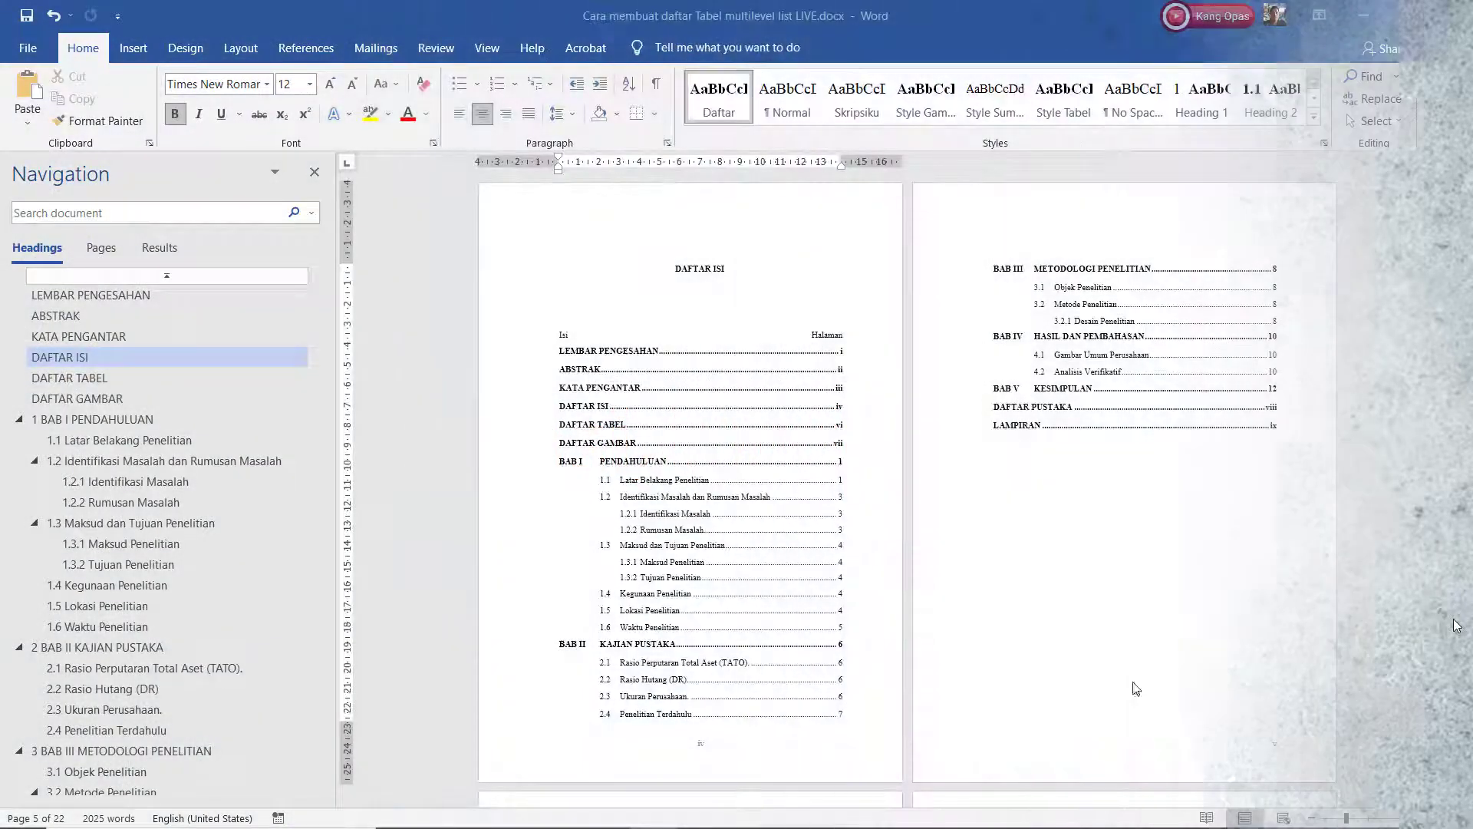
Open the Inequality, fiscal policy paper's PDF in Mendeley for copying.
click(73, 399)
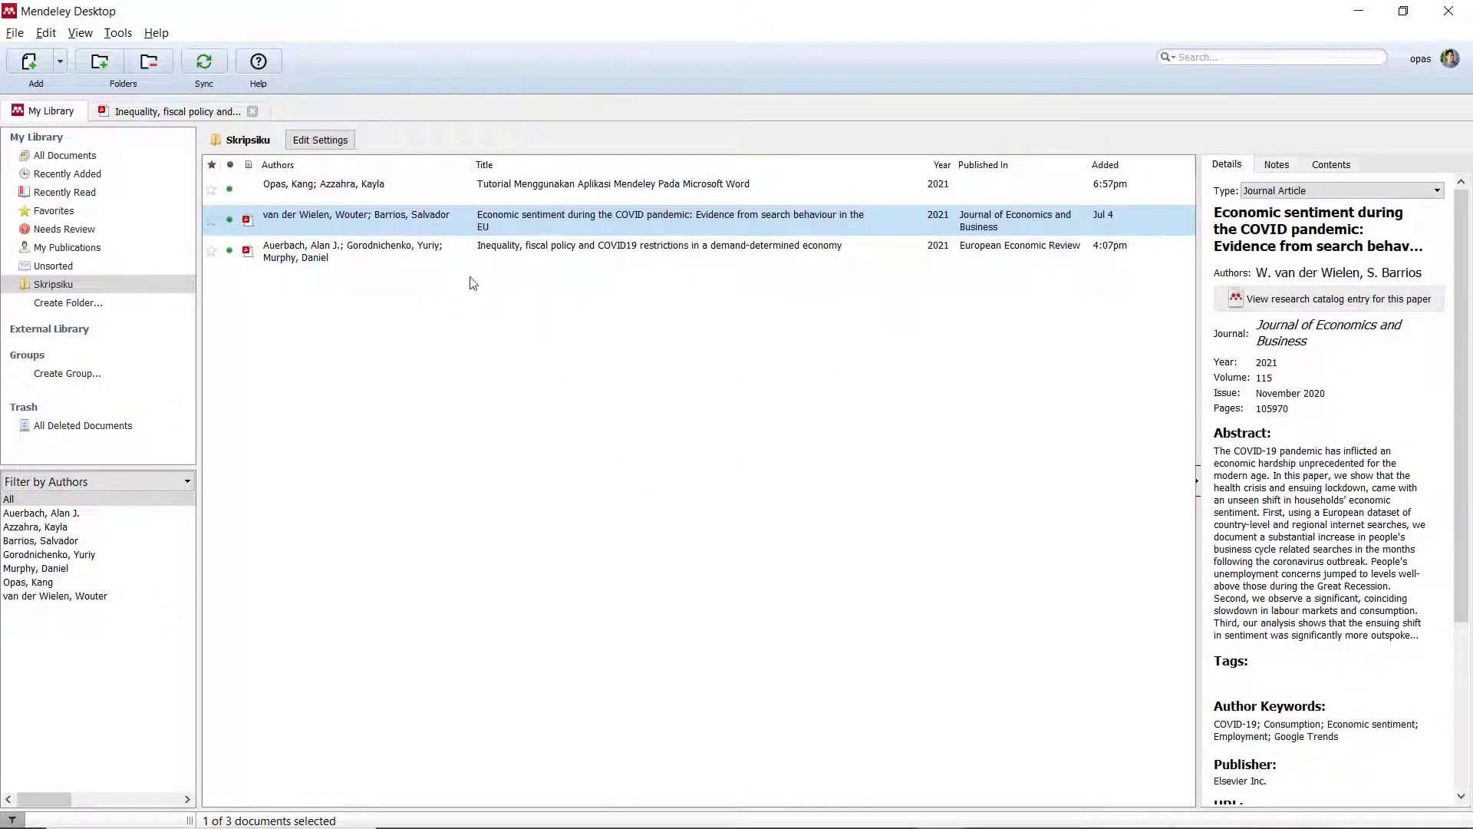
click(426, 250)
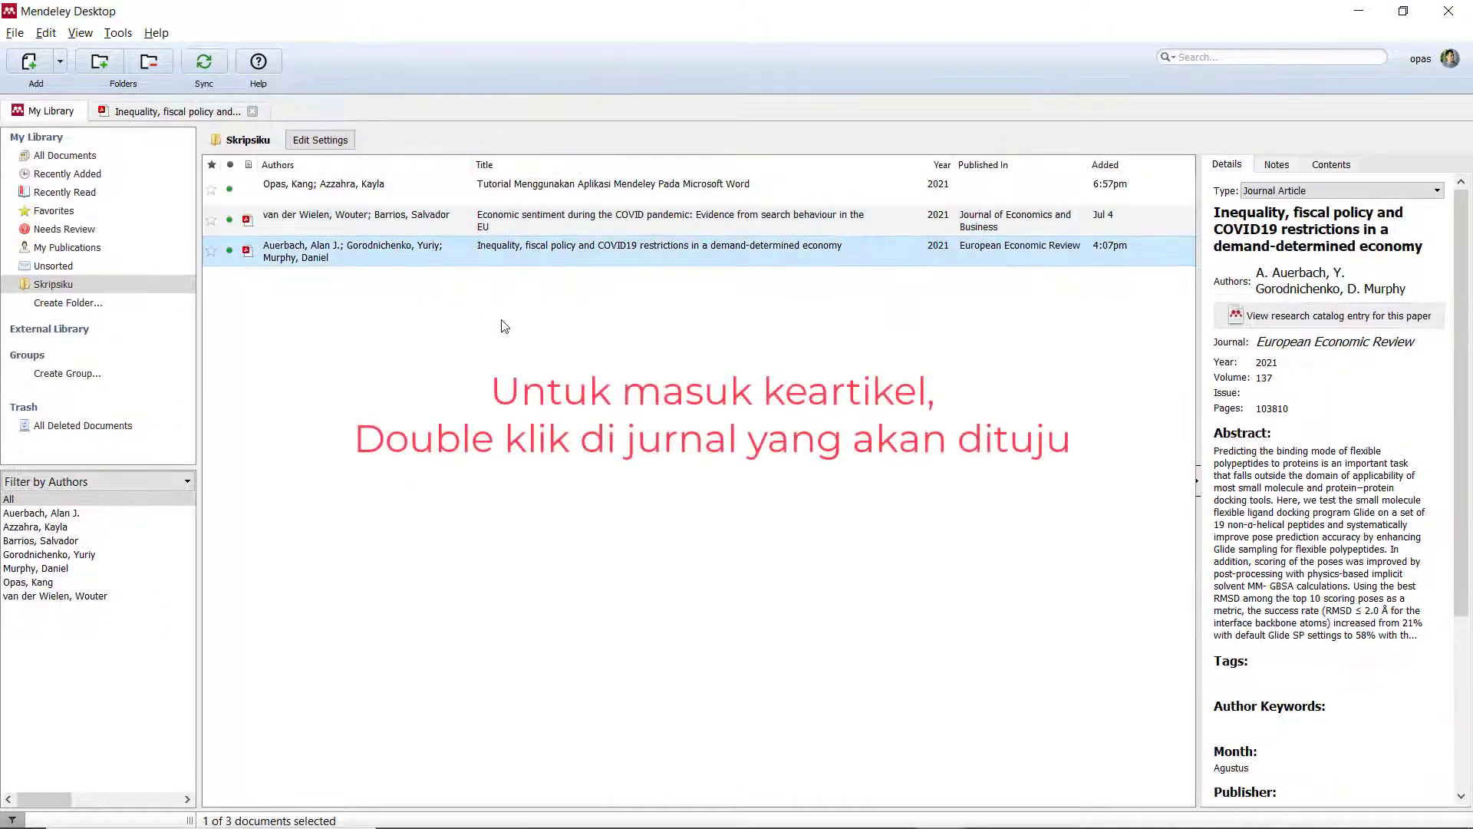
double_click(427, 258)
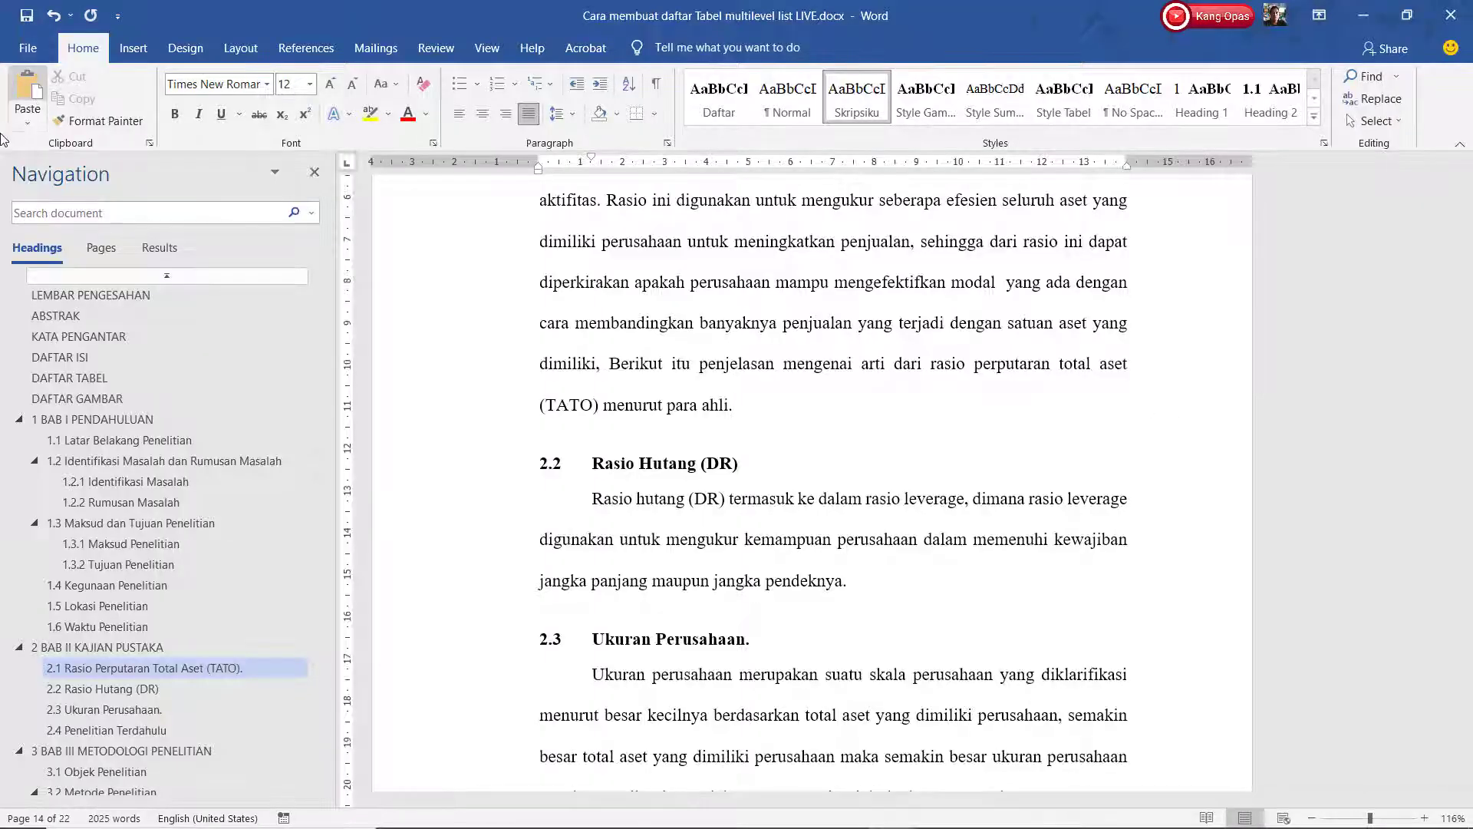
Paste the copied passage after '(TATO) menurut para ahli.' in section 2.1 and delete the extra space.
click(28, 126)
click(23, 168)
click(1062, 445)
key(Delete)
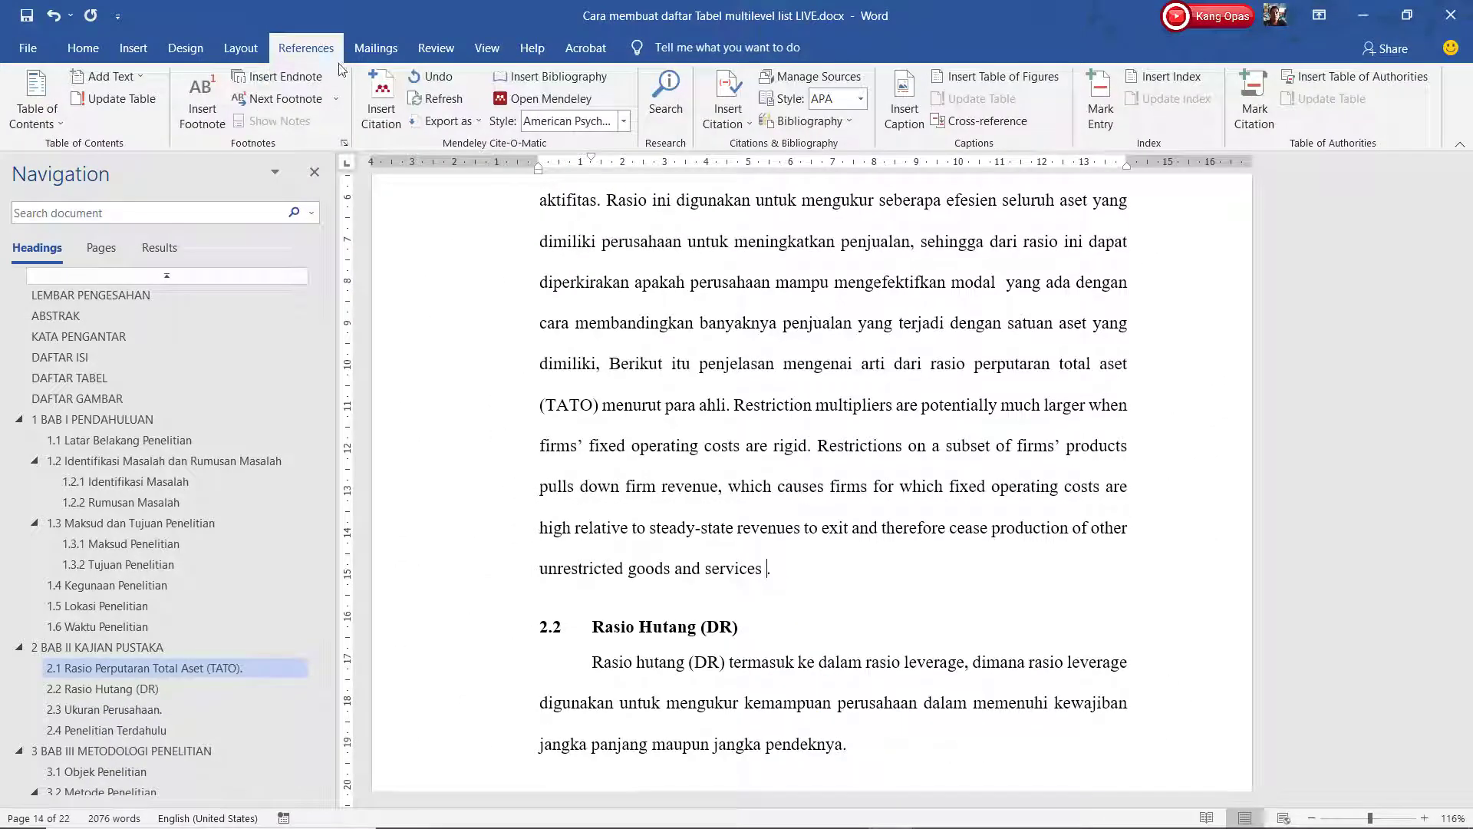
Cite the Inequality, fiscal policy paper from Mendeley after the pasted passage in APA style.
click(384, 108)
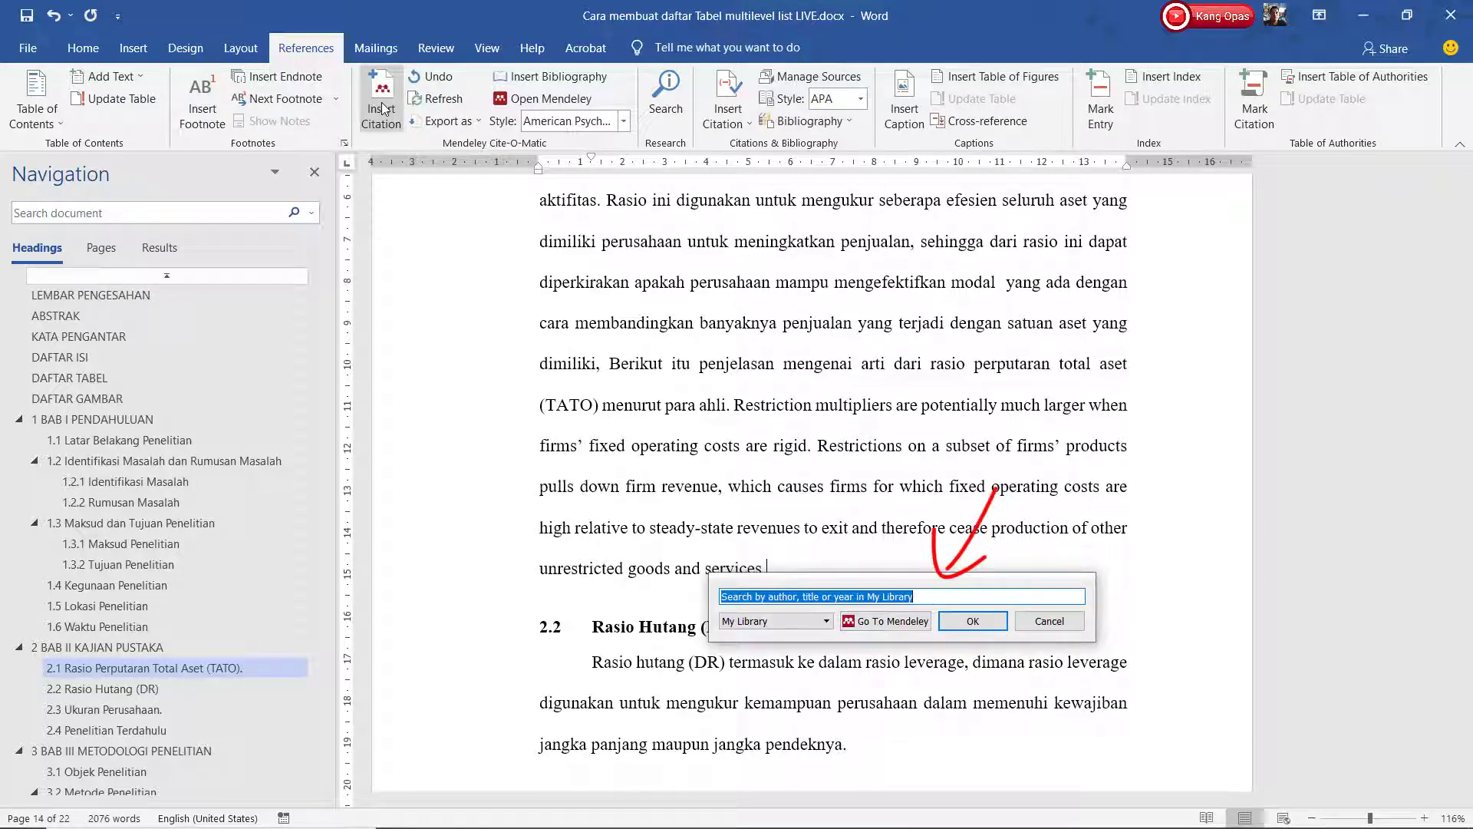
click(890, 623)
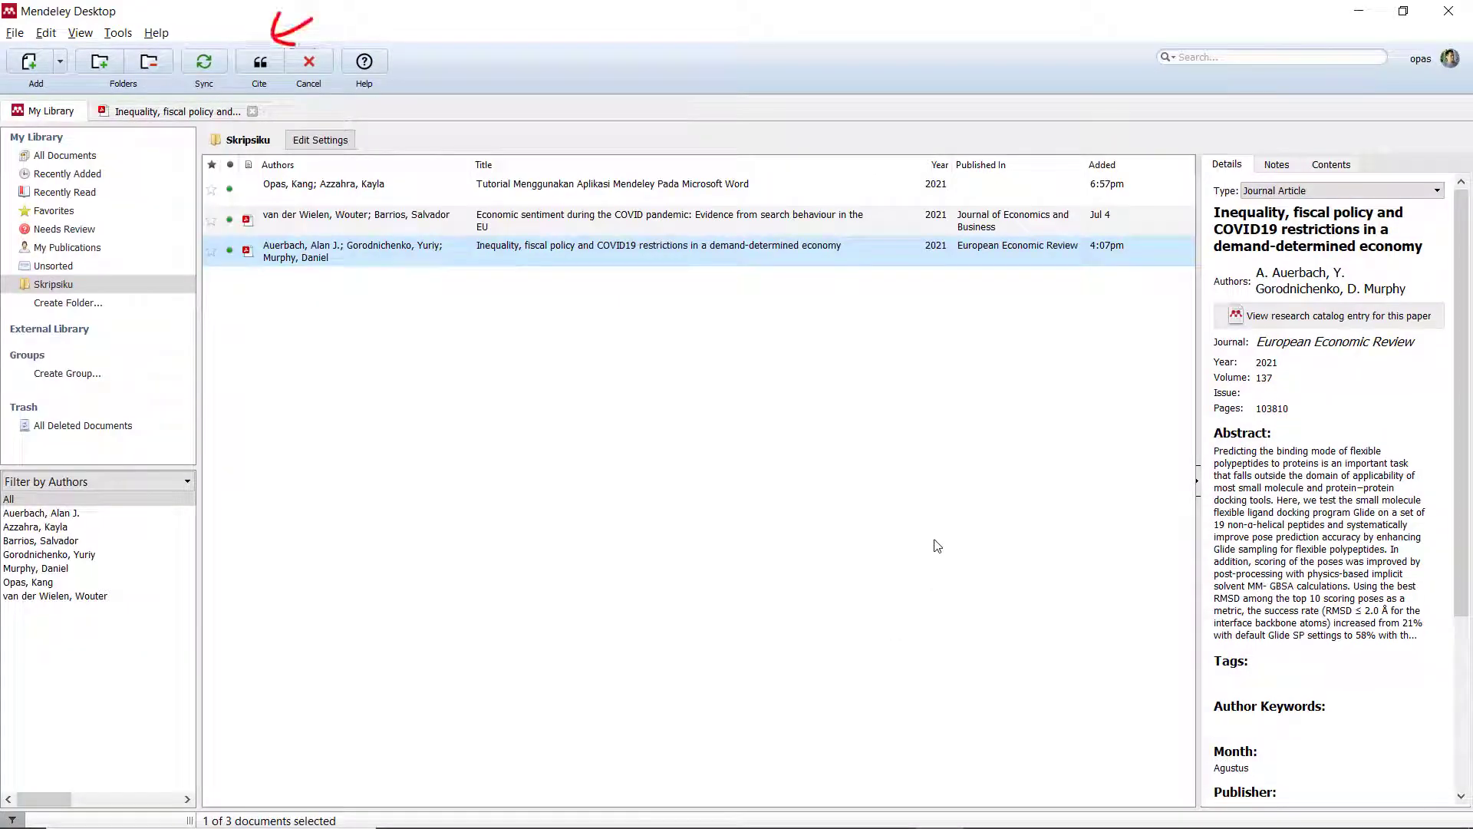
click(259, 68)
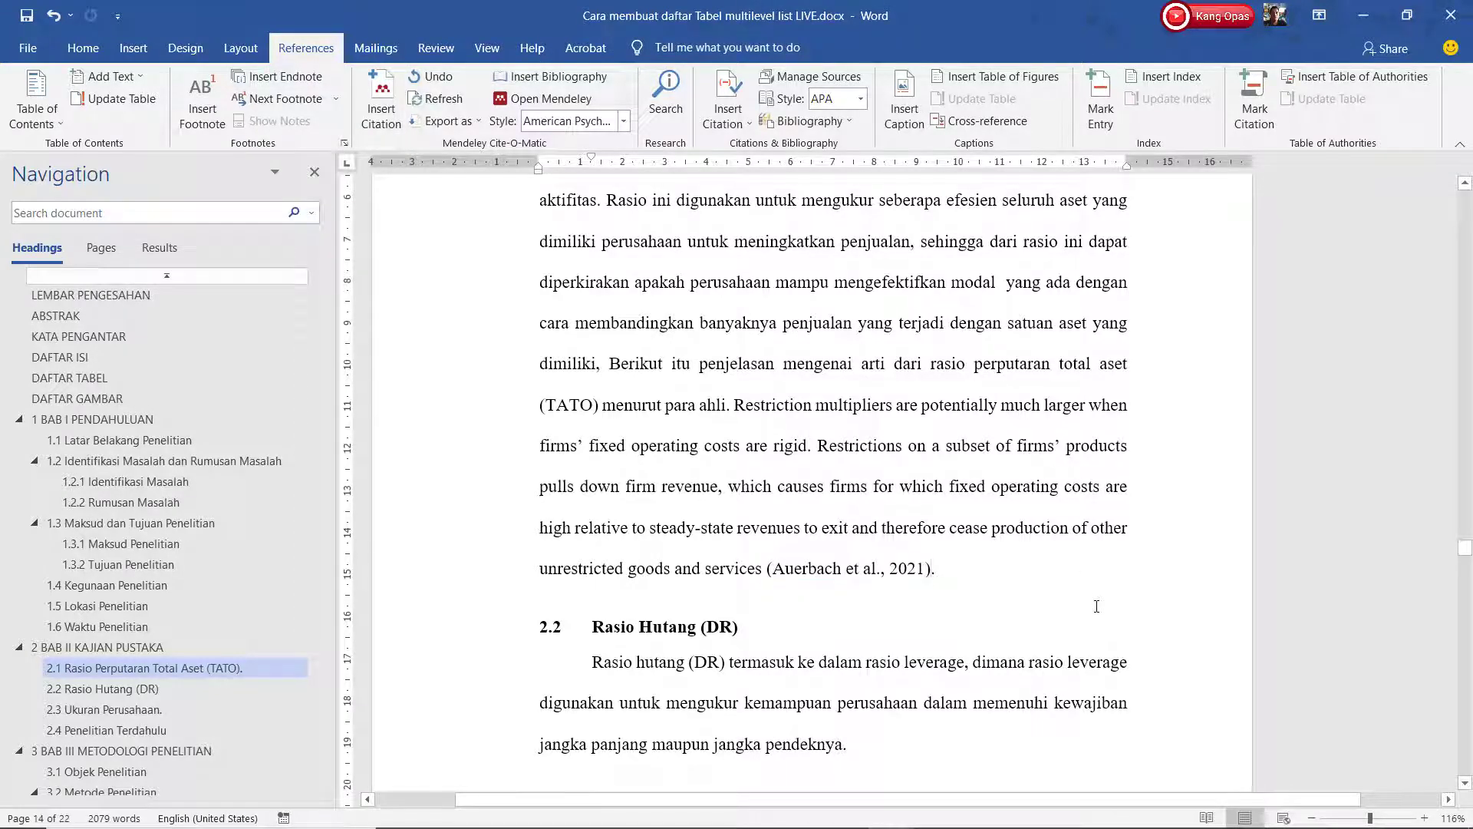
Cite the Economic sentiment paper after 'Sofware SPSS' at the end of section 2.4.
scroll(1097, 606, down, 10)
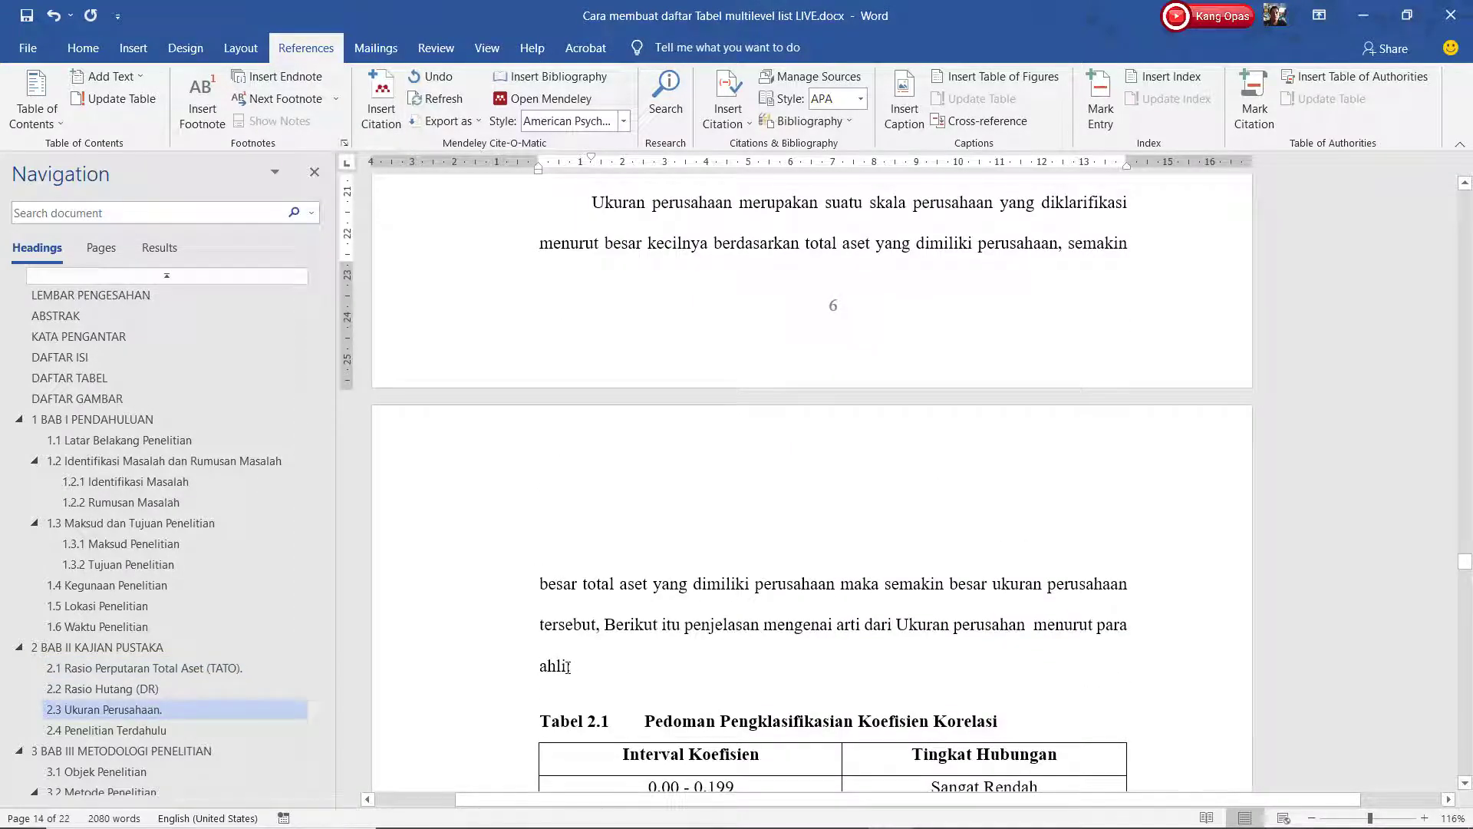
click(382, 99)
click(690, 806)
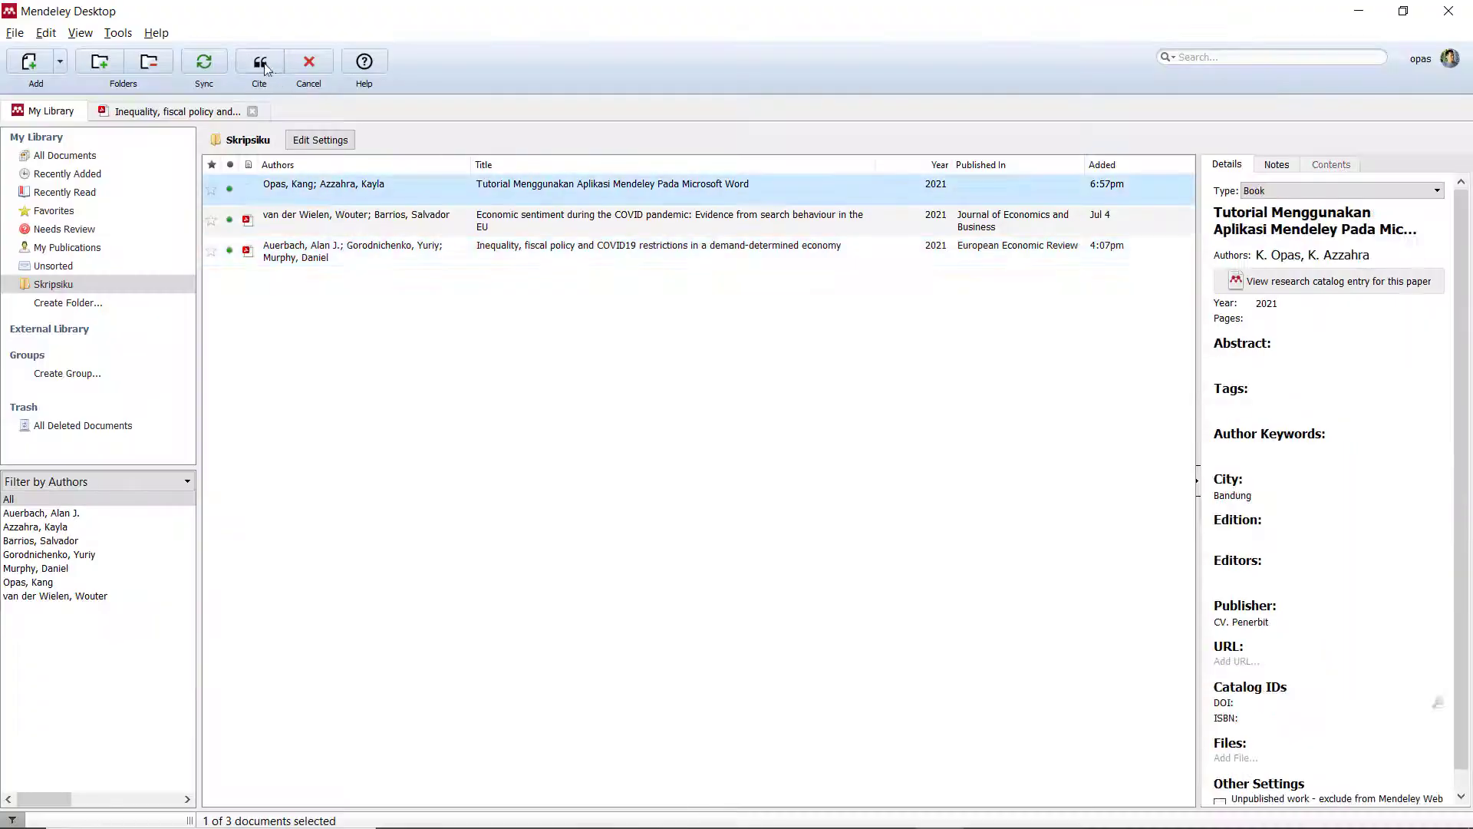
click(263, 66)
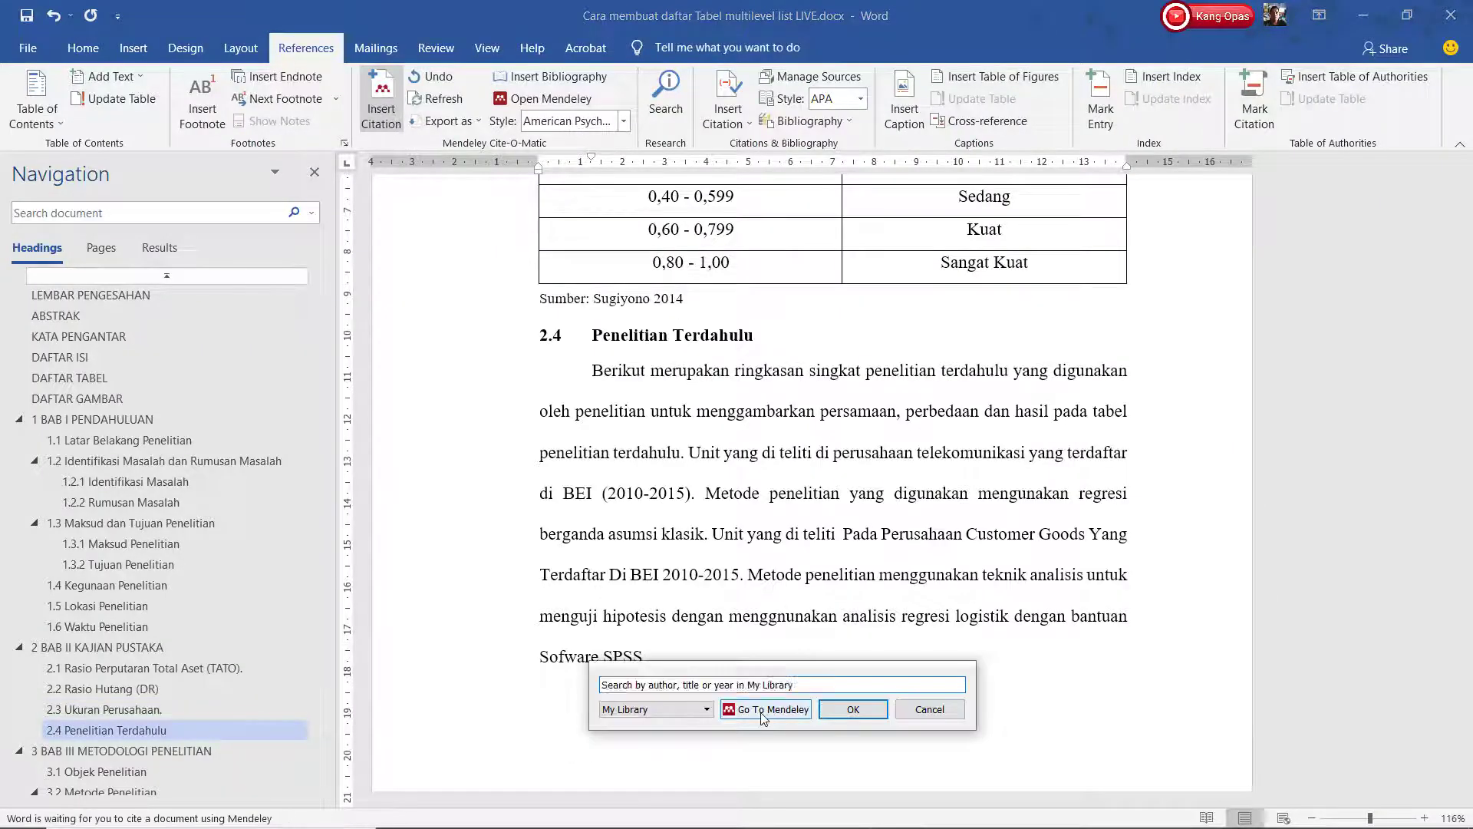
click(763, 712)
click(272, 65)
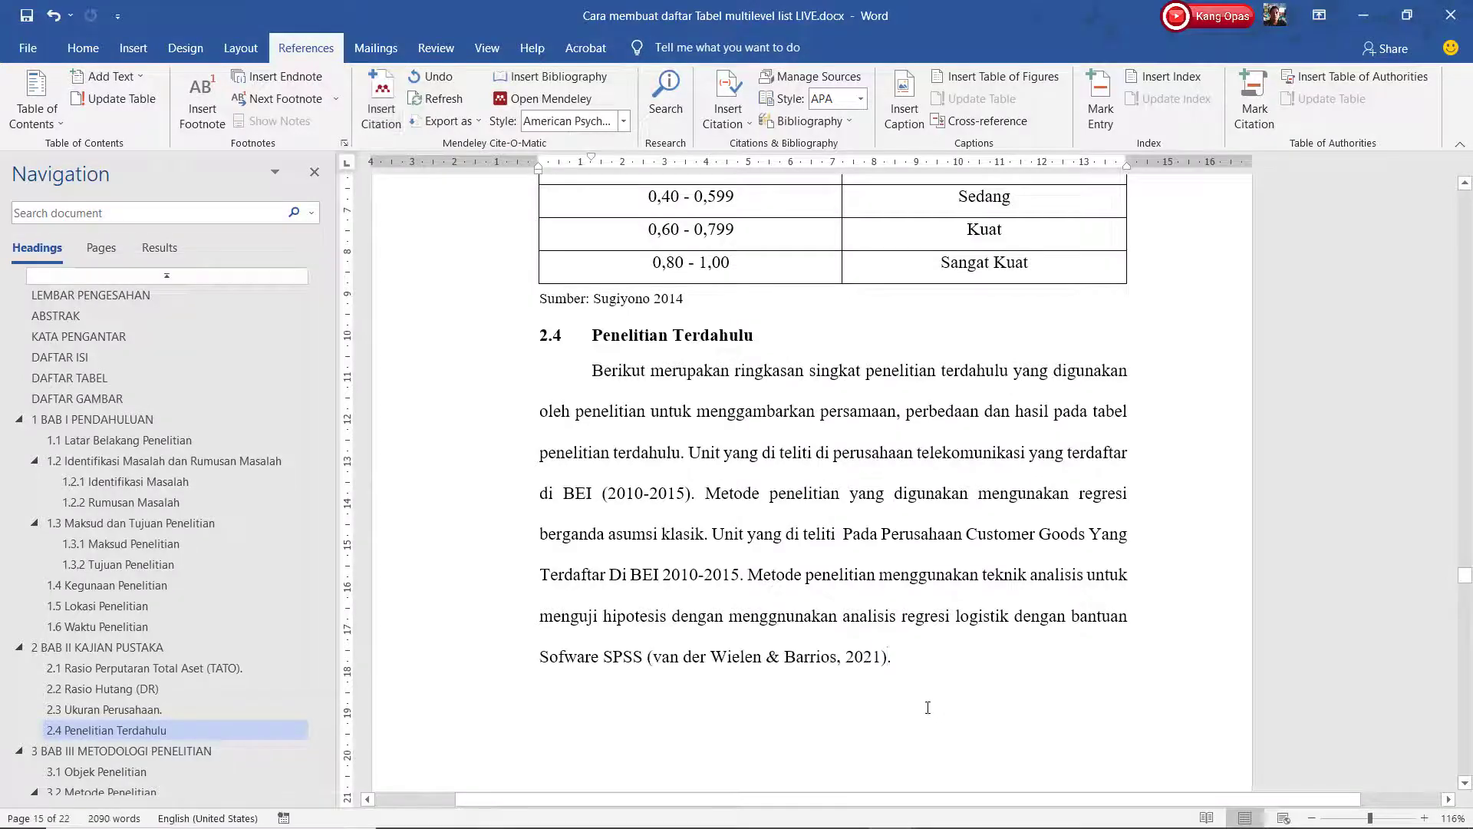
click(177, 670)
scroll(176, 671, down, 2)
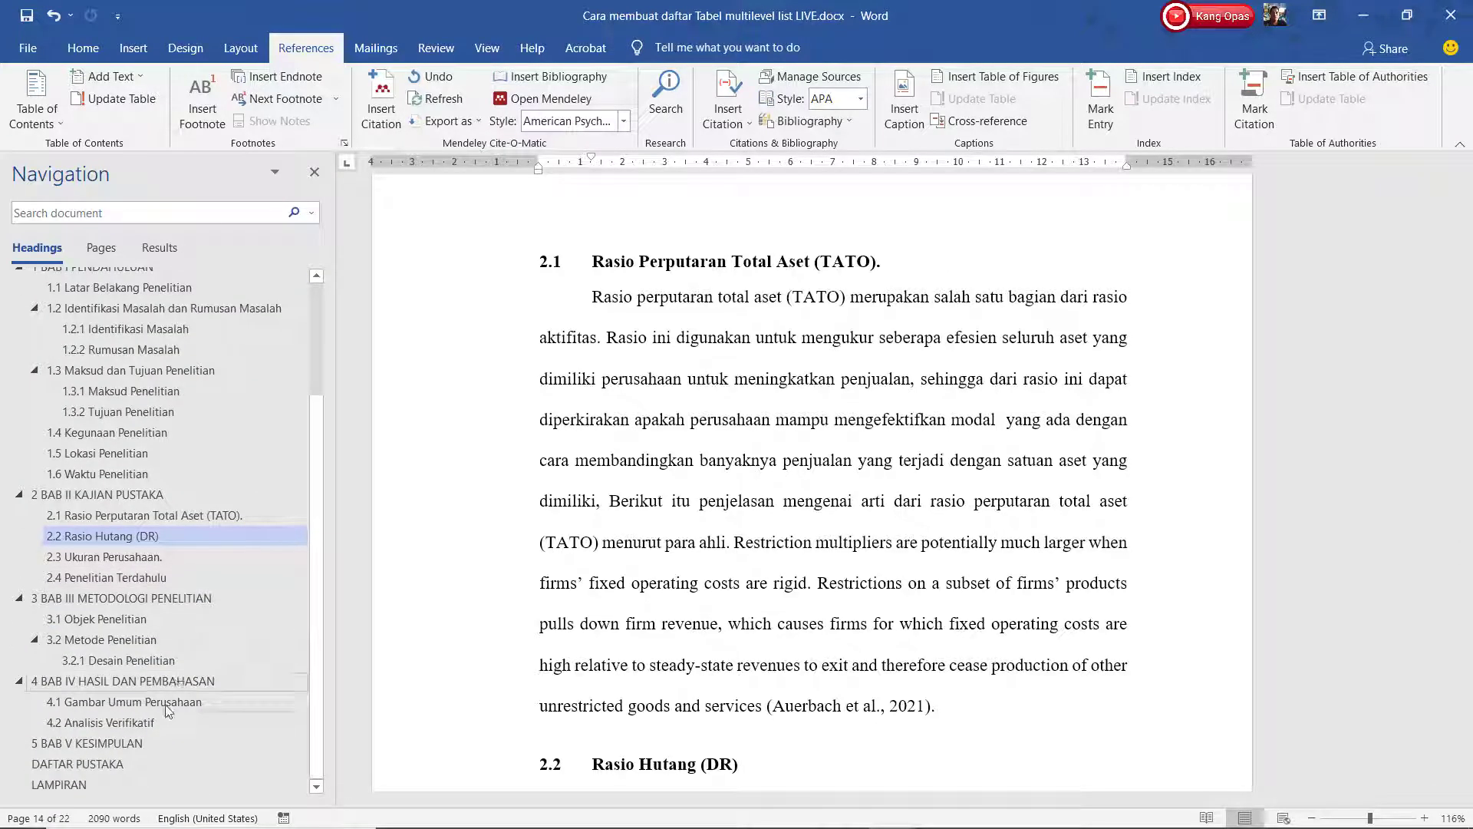
Insert the three-entry APA bibliography on the DAFTAR PUSTAKA page.
click(109, 764)
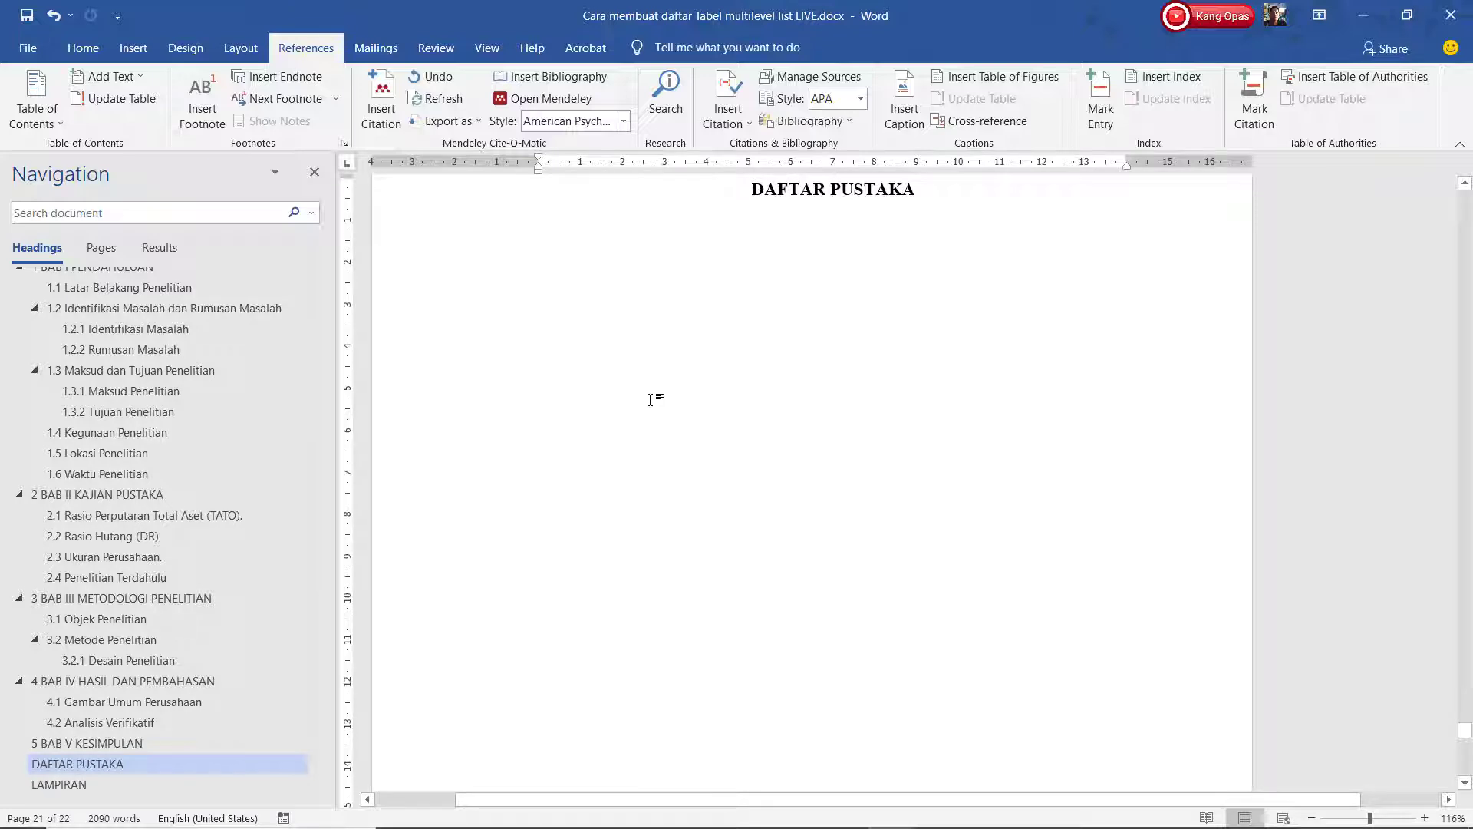
click(561, 76)
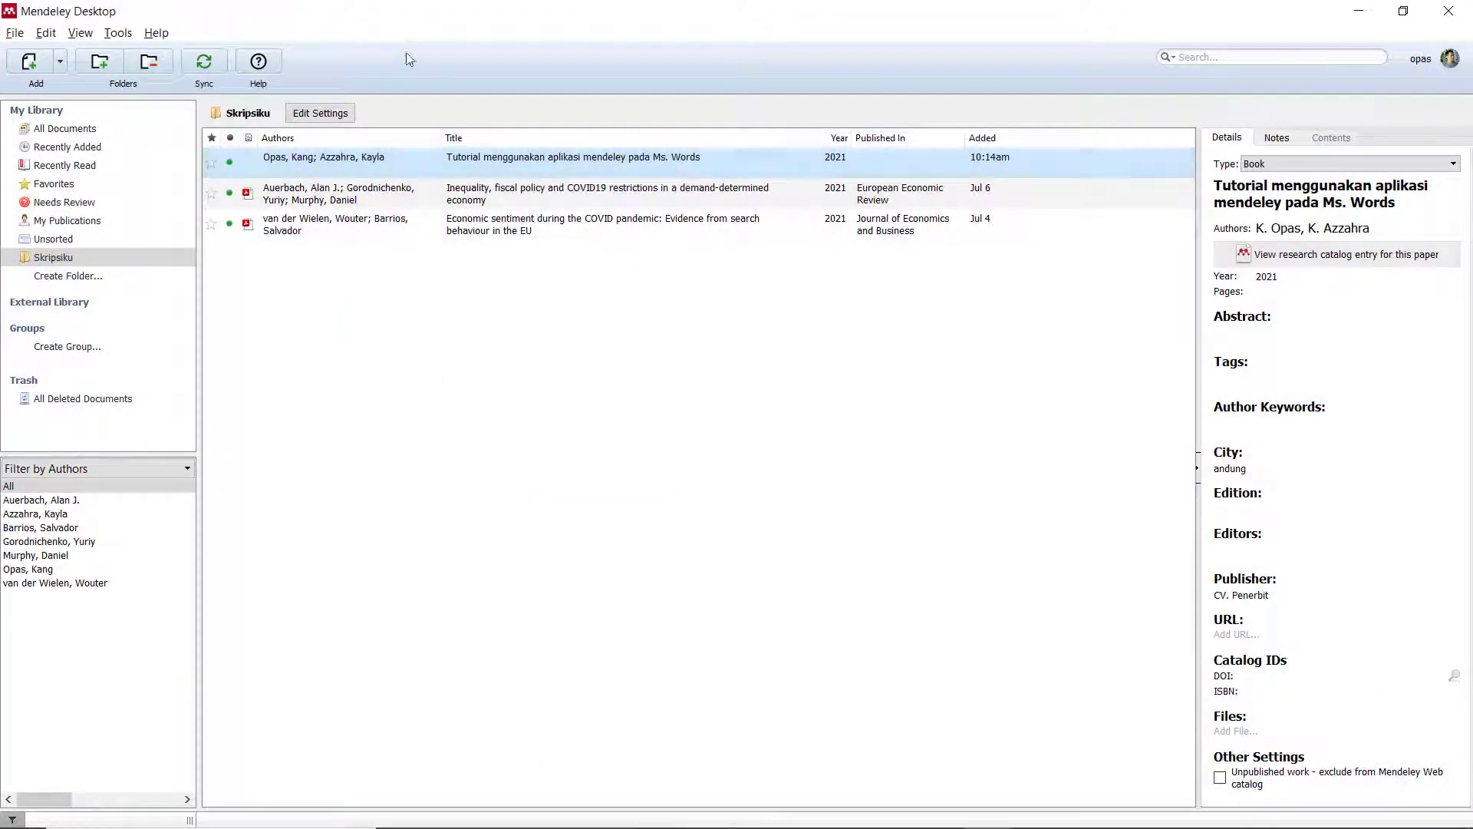
Launch the Mendeley Web Importer installation page from the Tools menu.
click(117, 34)
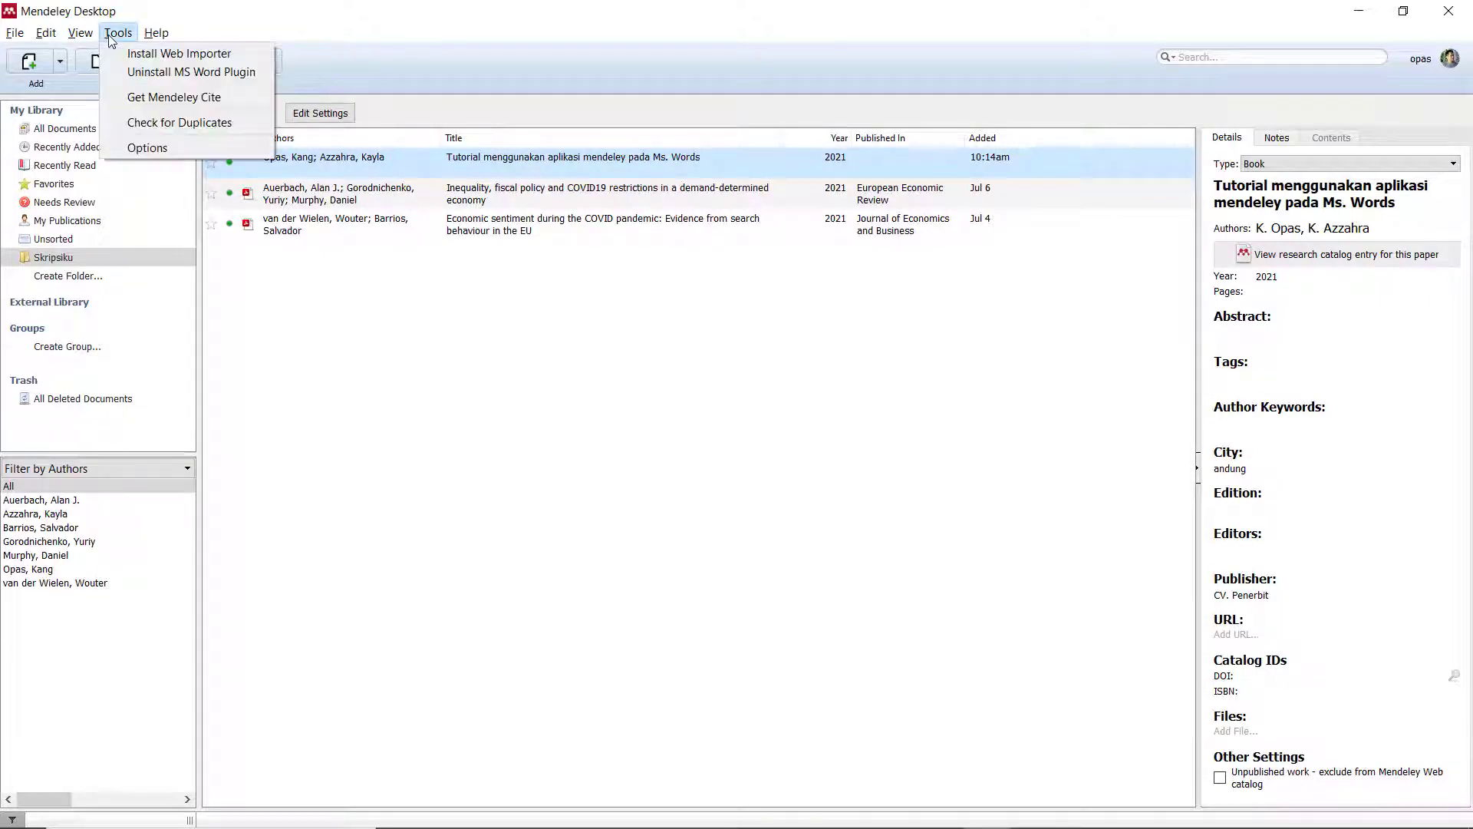
click(154, 54)
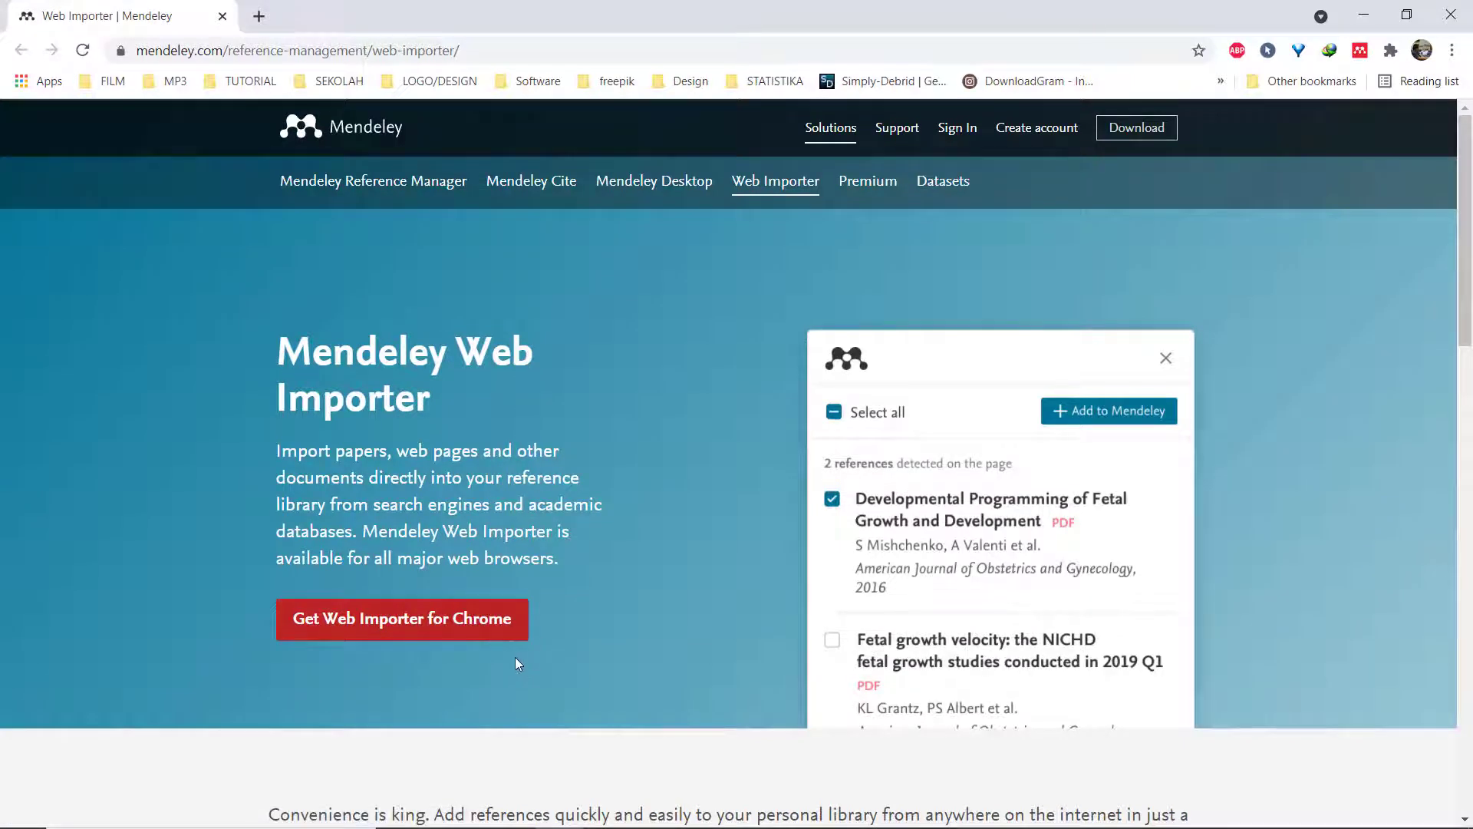
Go to the Chrome extension page via 'Get Web Importer for Chrome'.
click(483, 635)
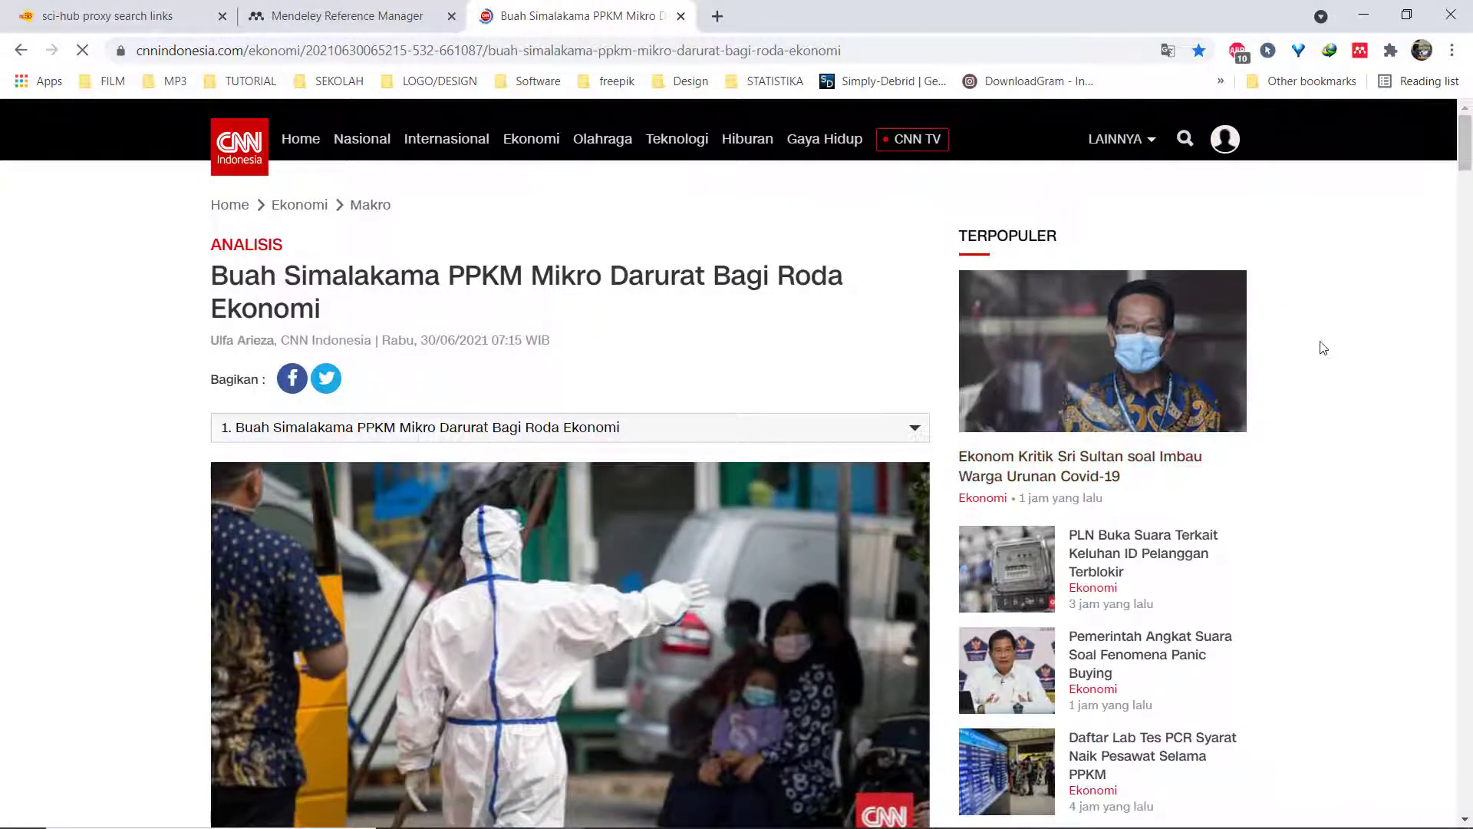
Import the CNN article 'Buah Simalakama PPKM Mikro Darurat Bagi Roda Ekonomi' into Skripsiku and select it.
click(1360, 52)
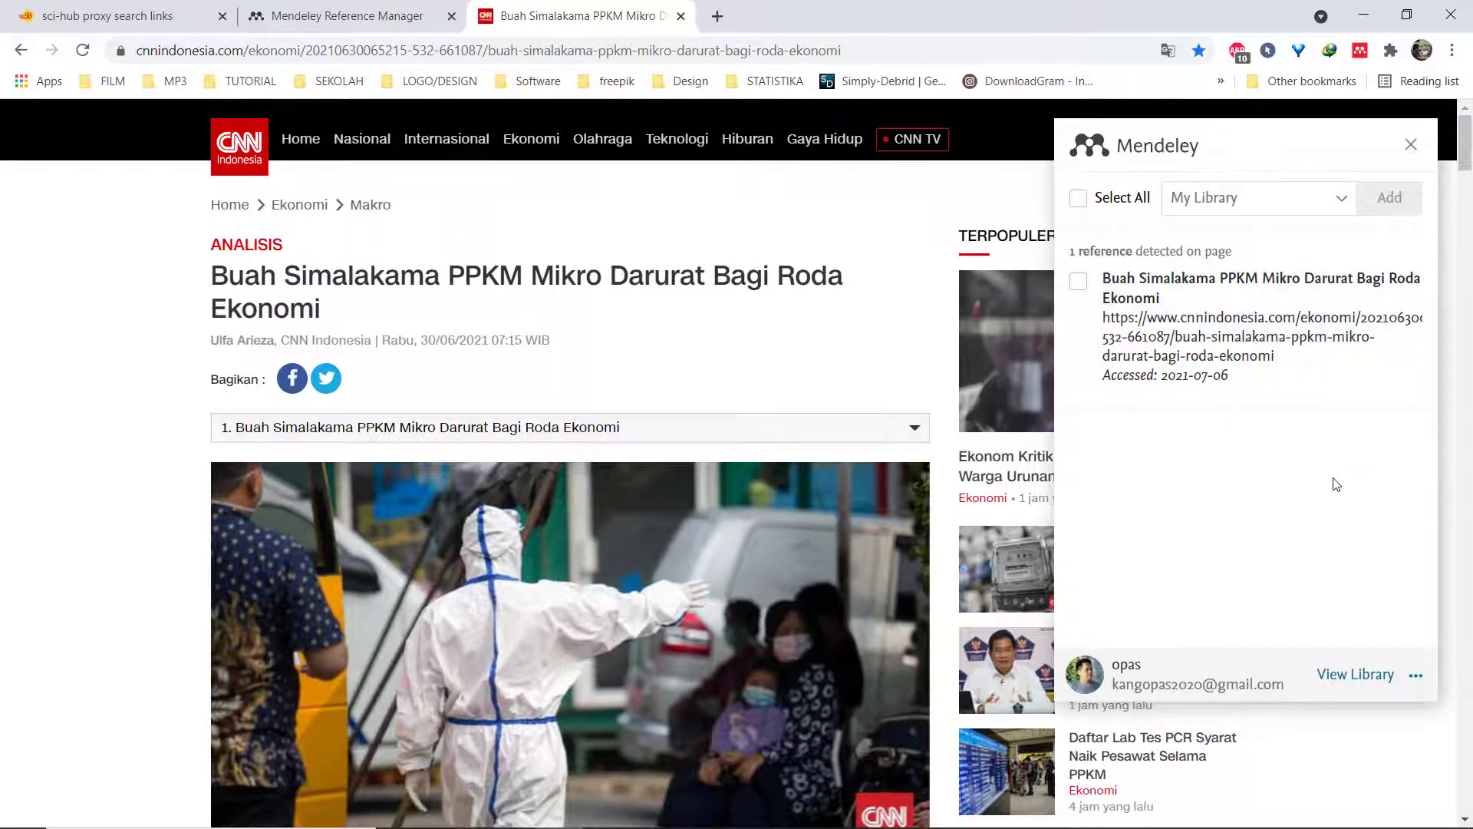
click(1078, 282)
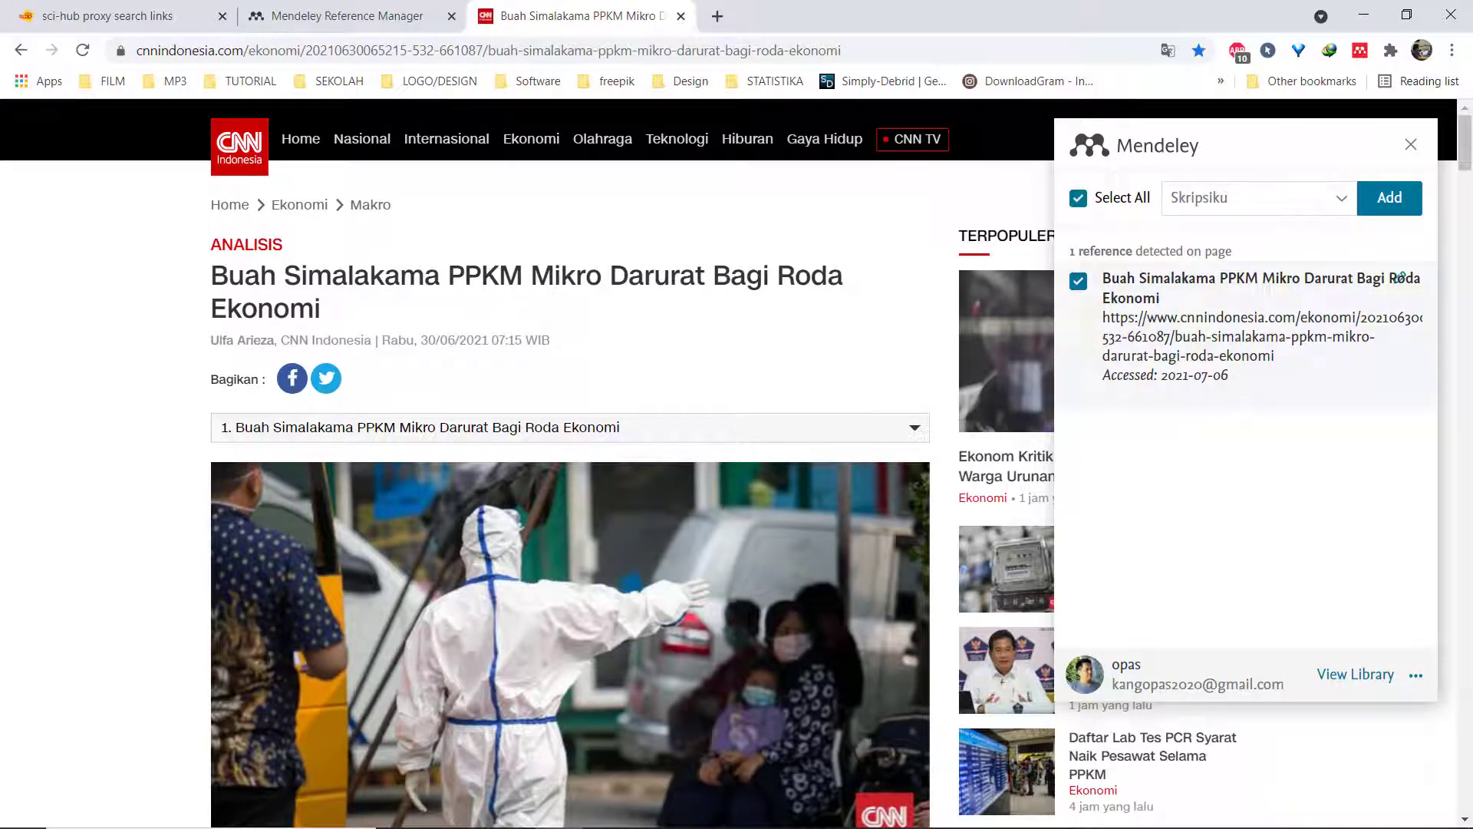
click(1398, 208)
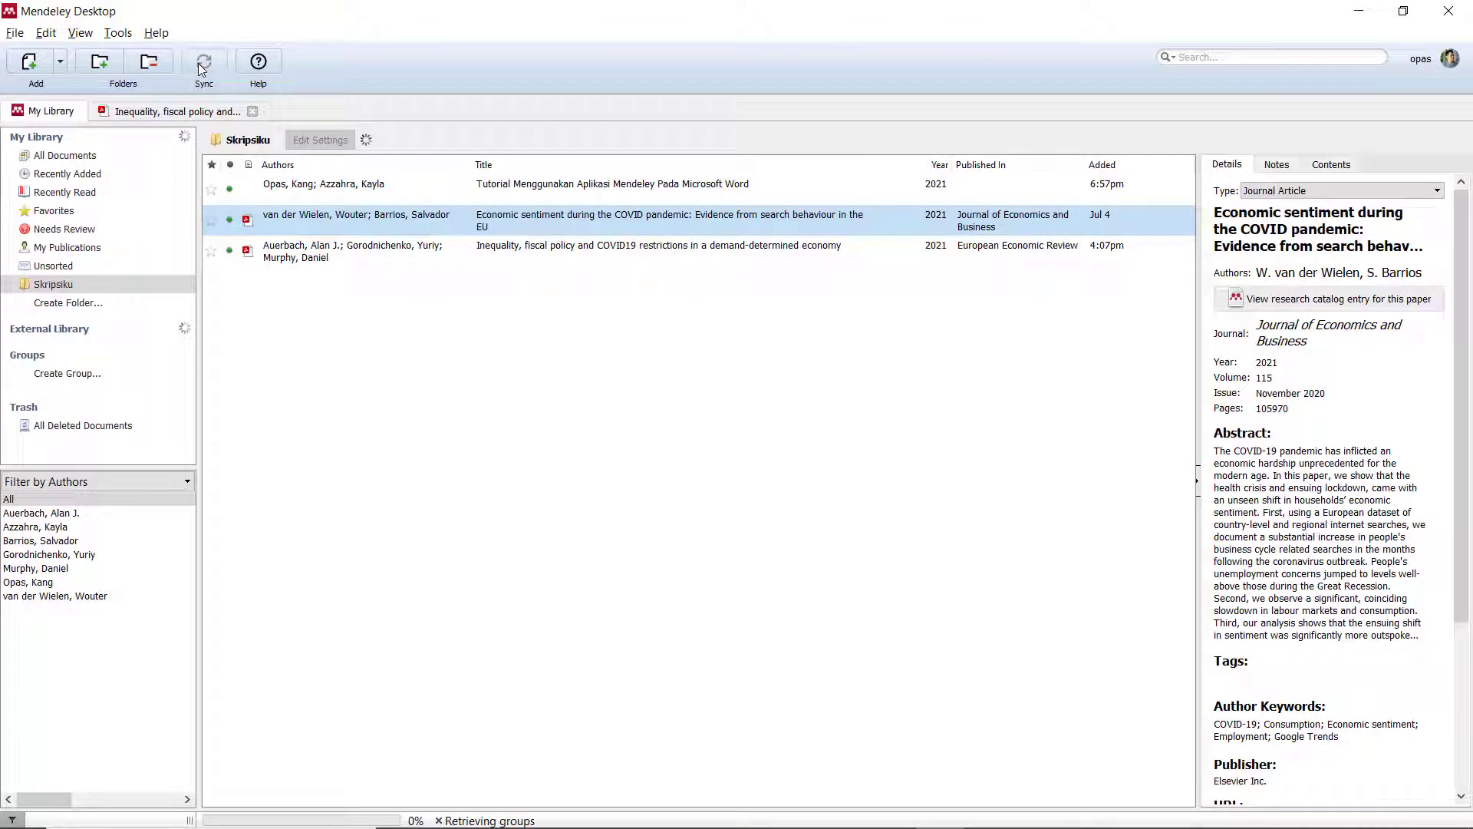
click(529, 222)
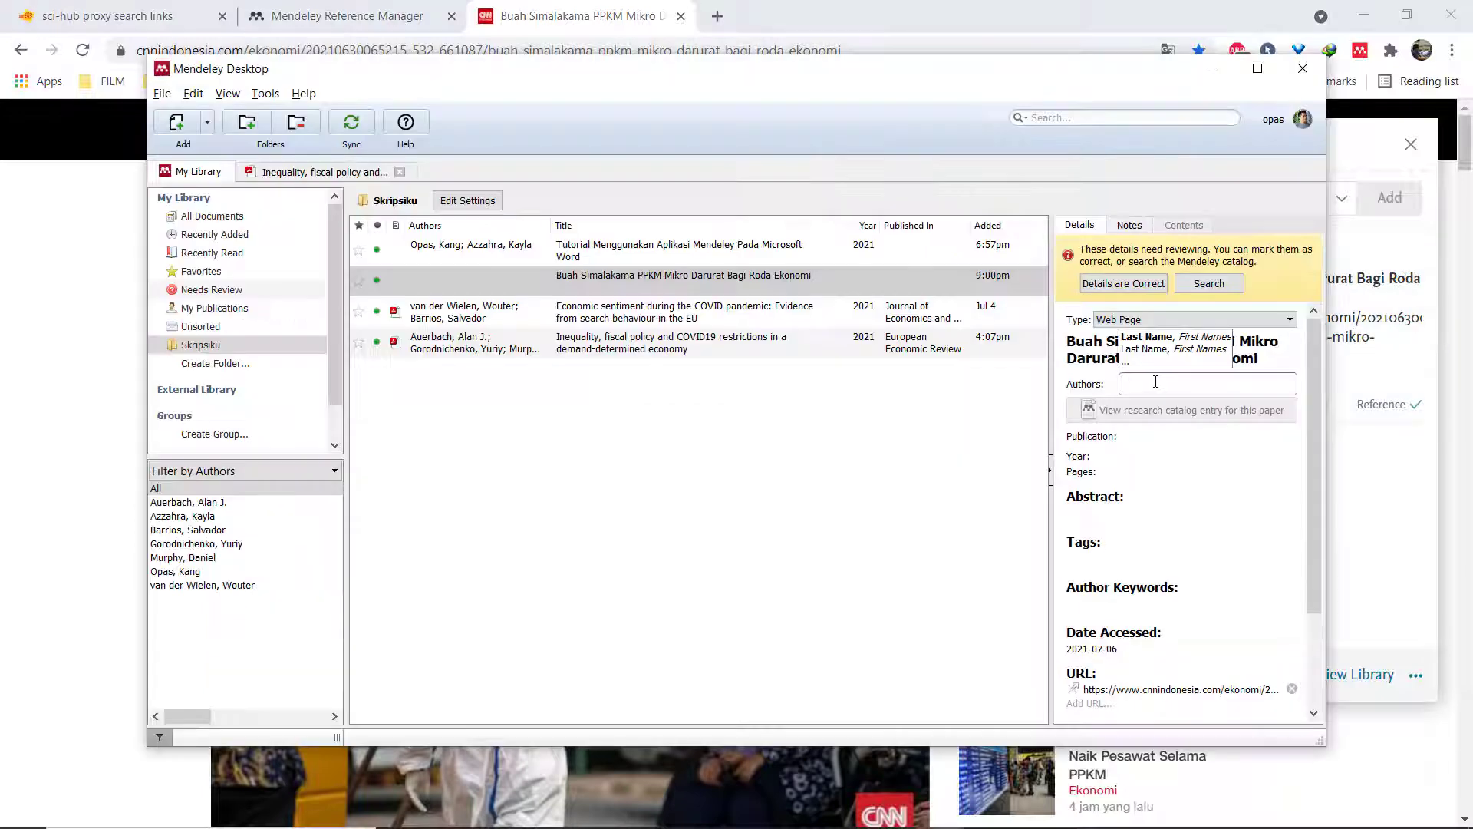
text(Ulfa Arieza)
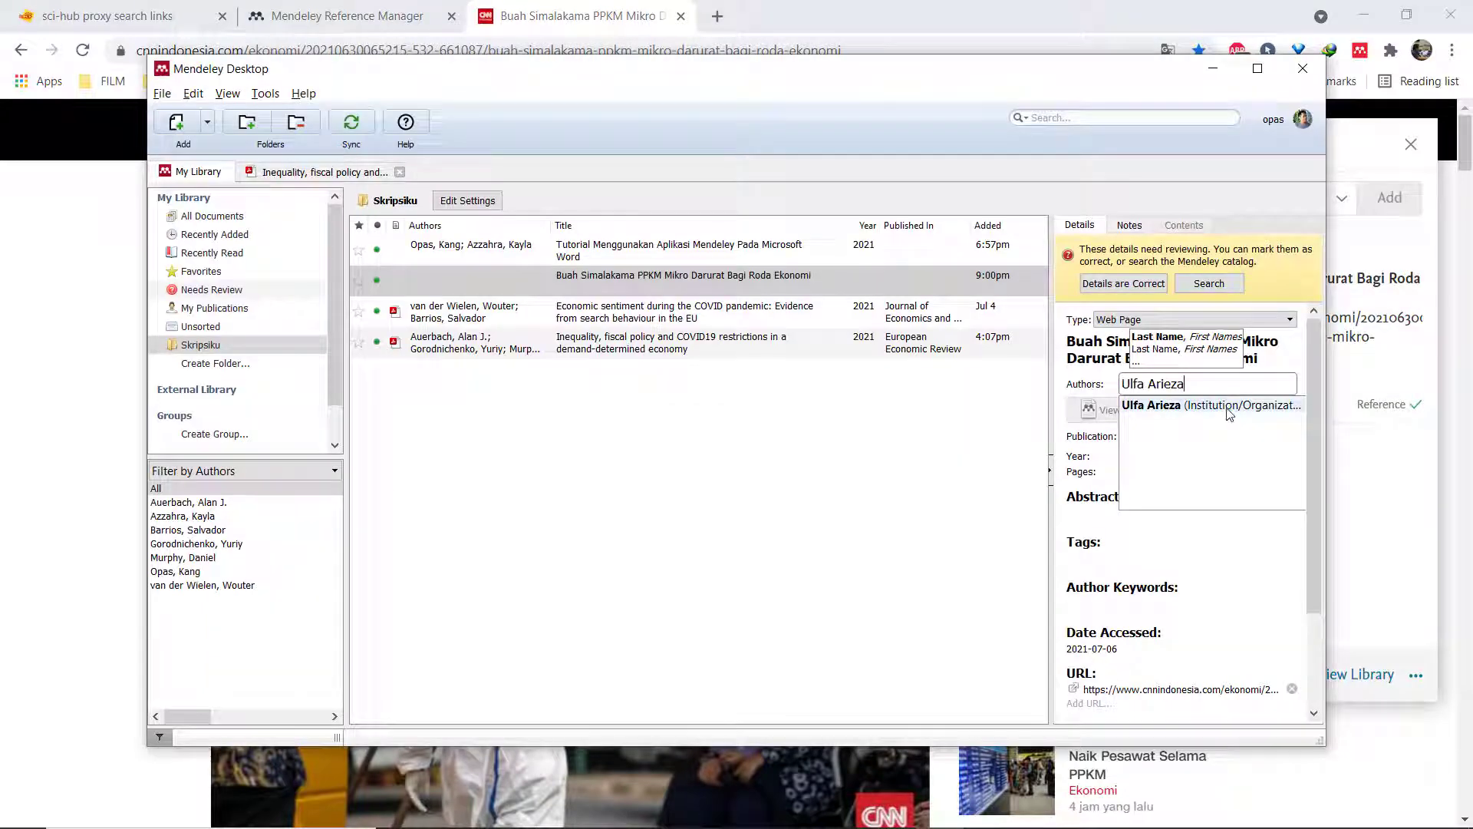
click(1170, 434)
text(www)
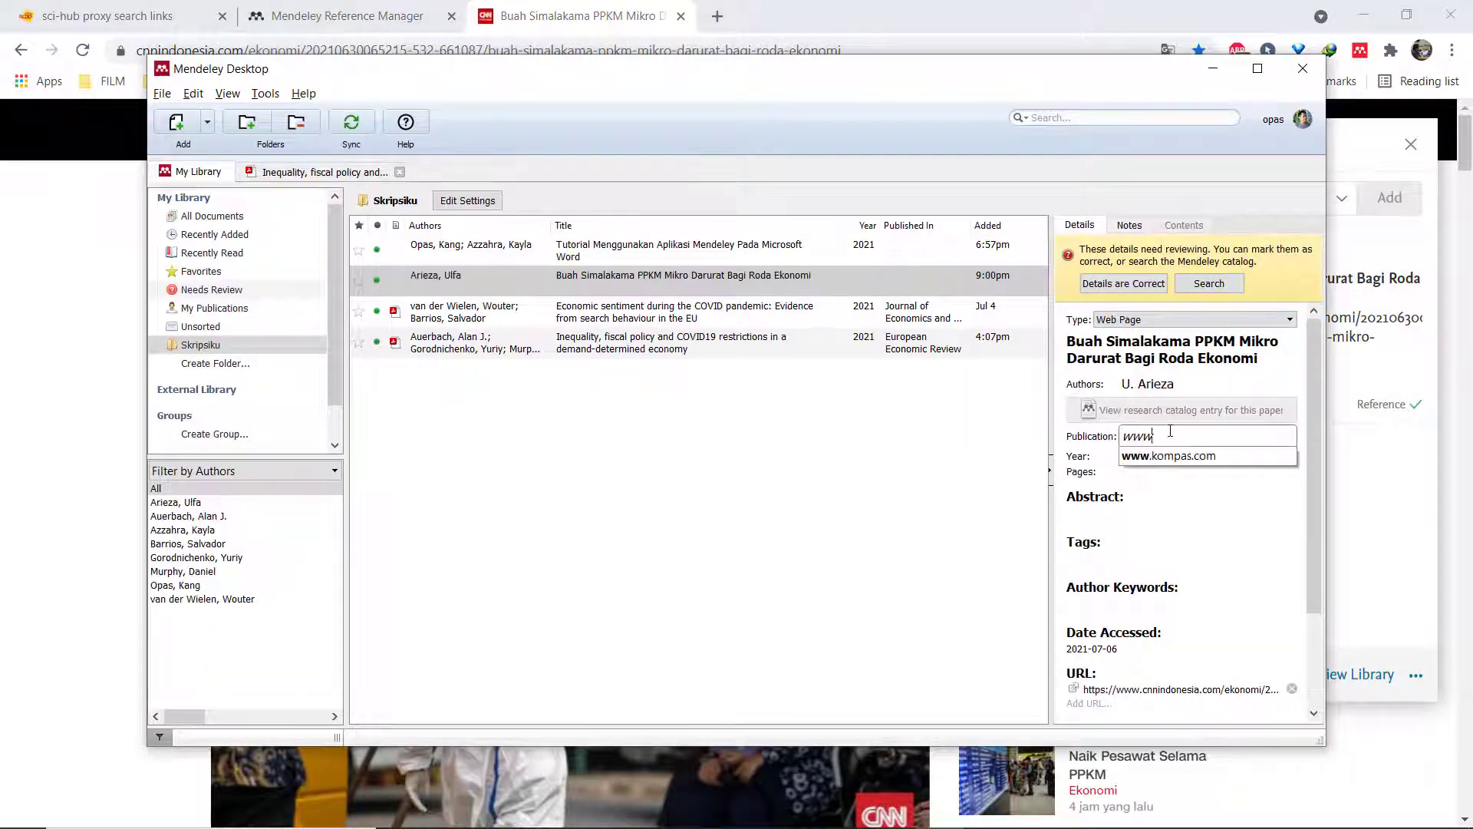
text(.cnnindone)
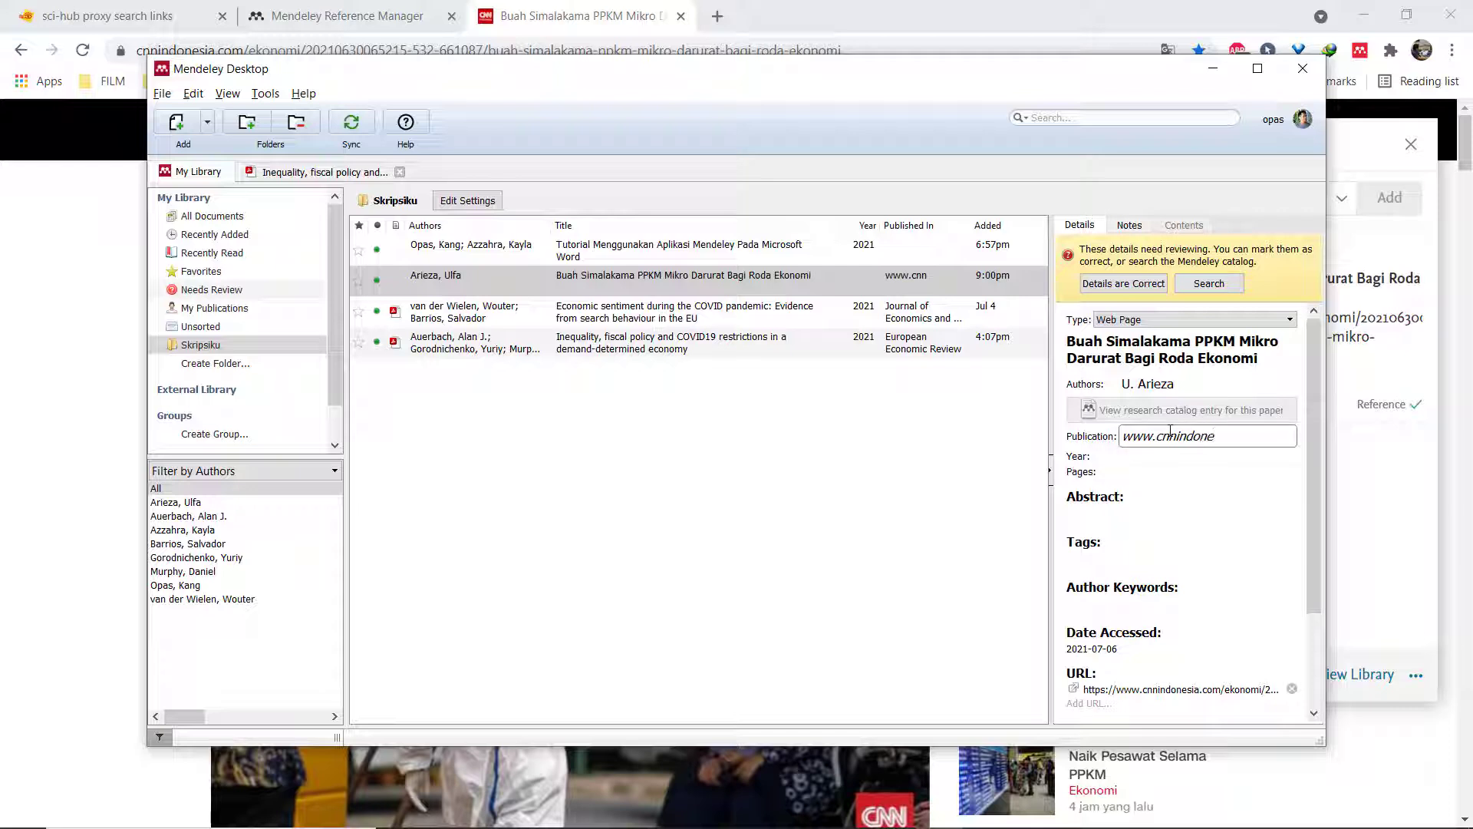
text(sia.com)
key(Tab)
text(2021)
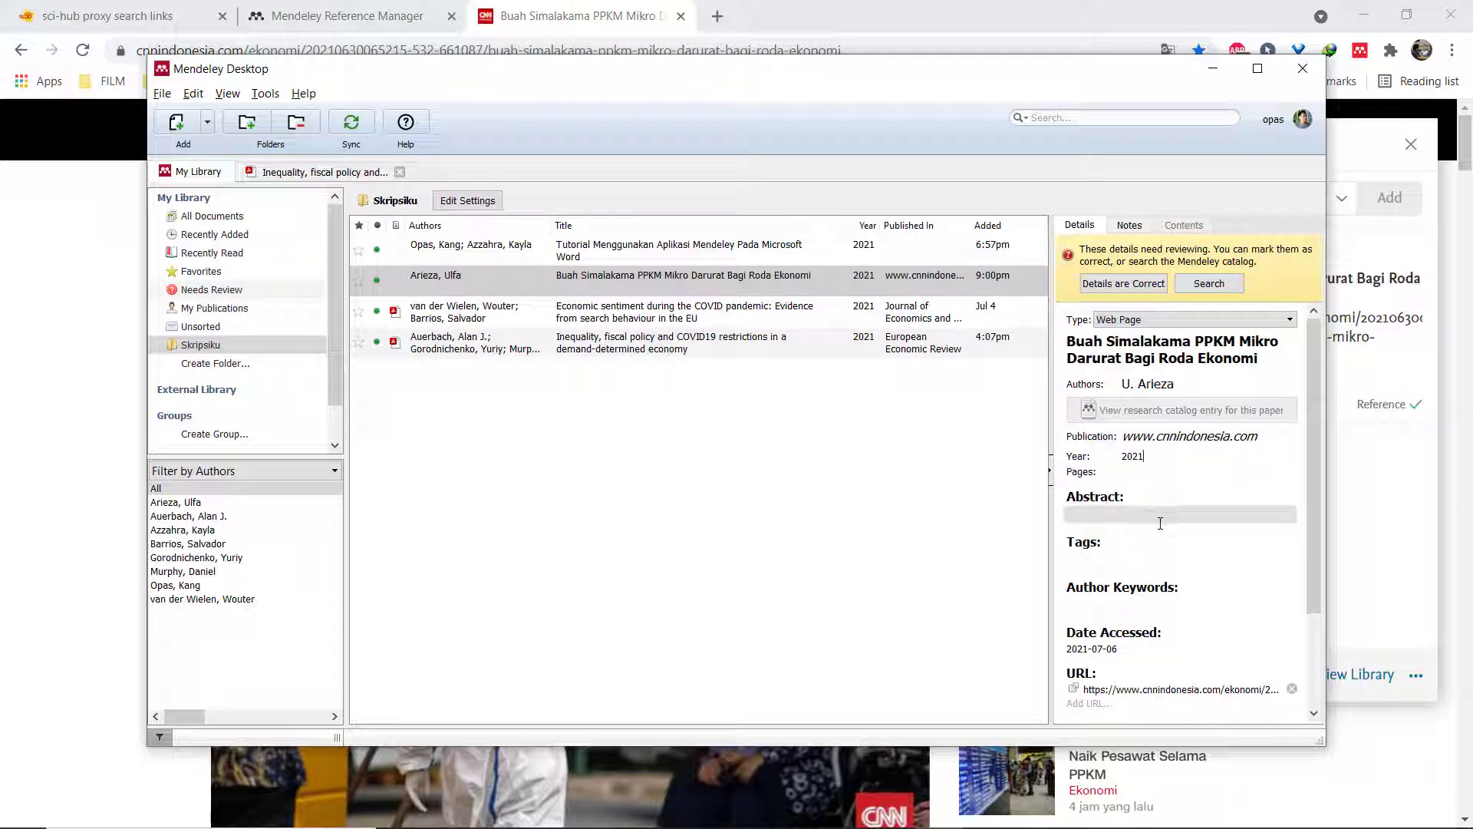
click(1125, 286)
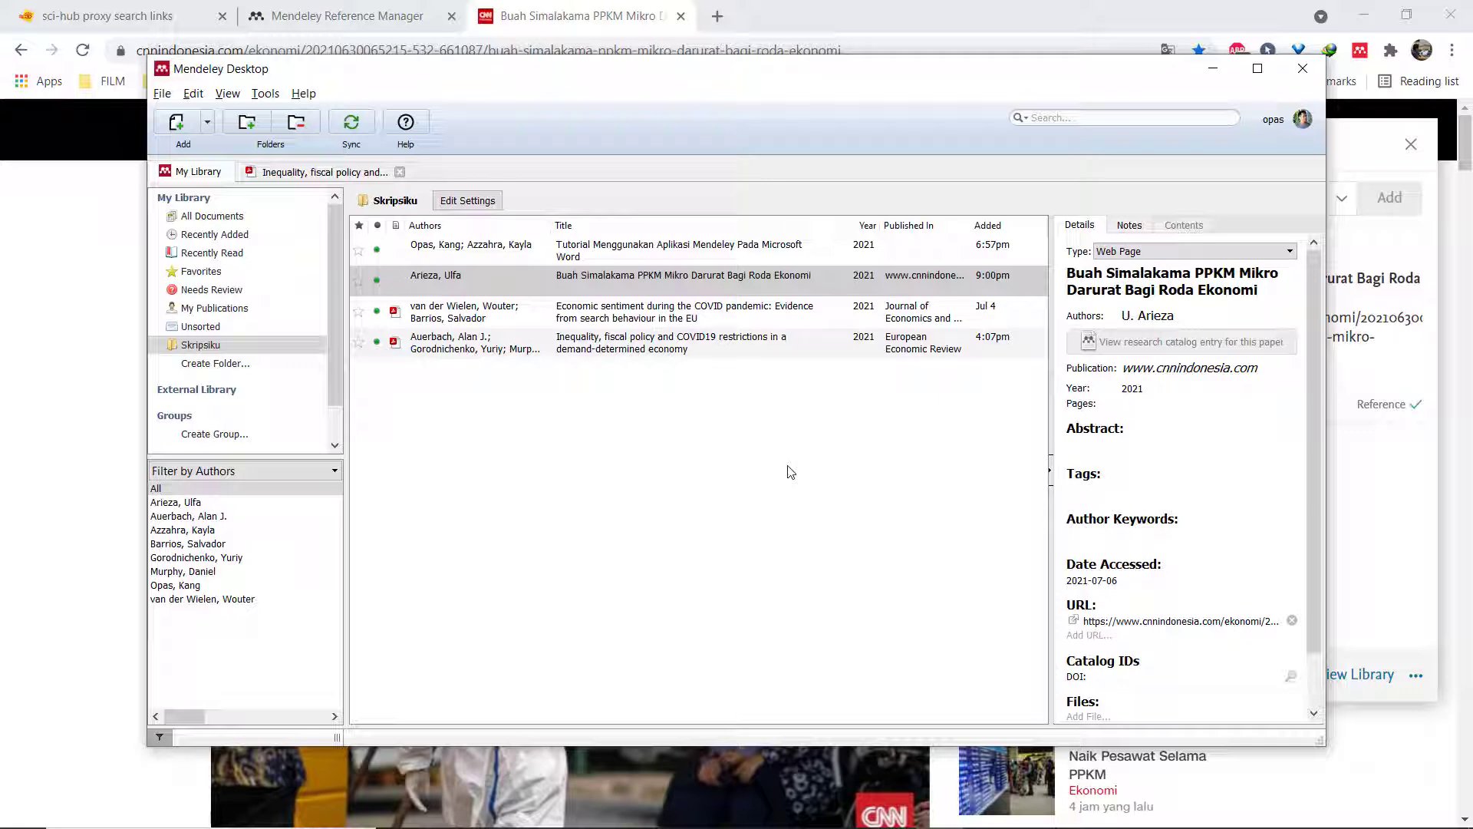
drag(641, 288, 634, 287)
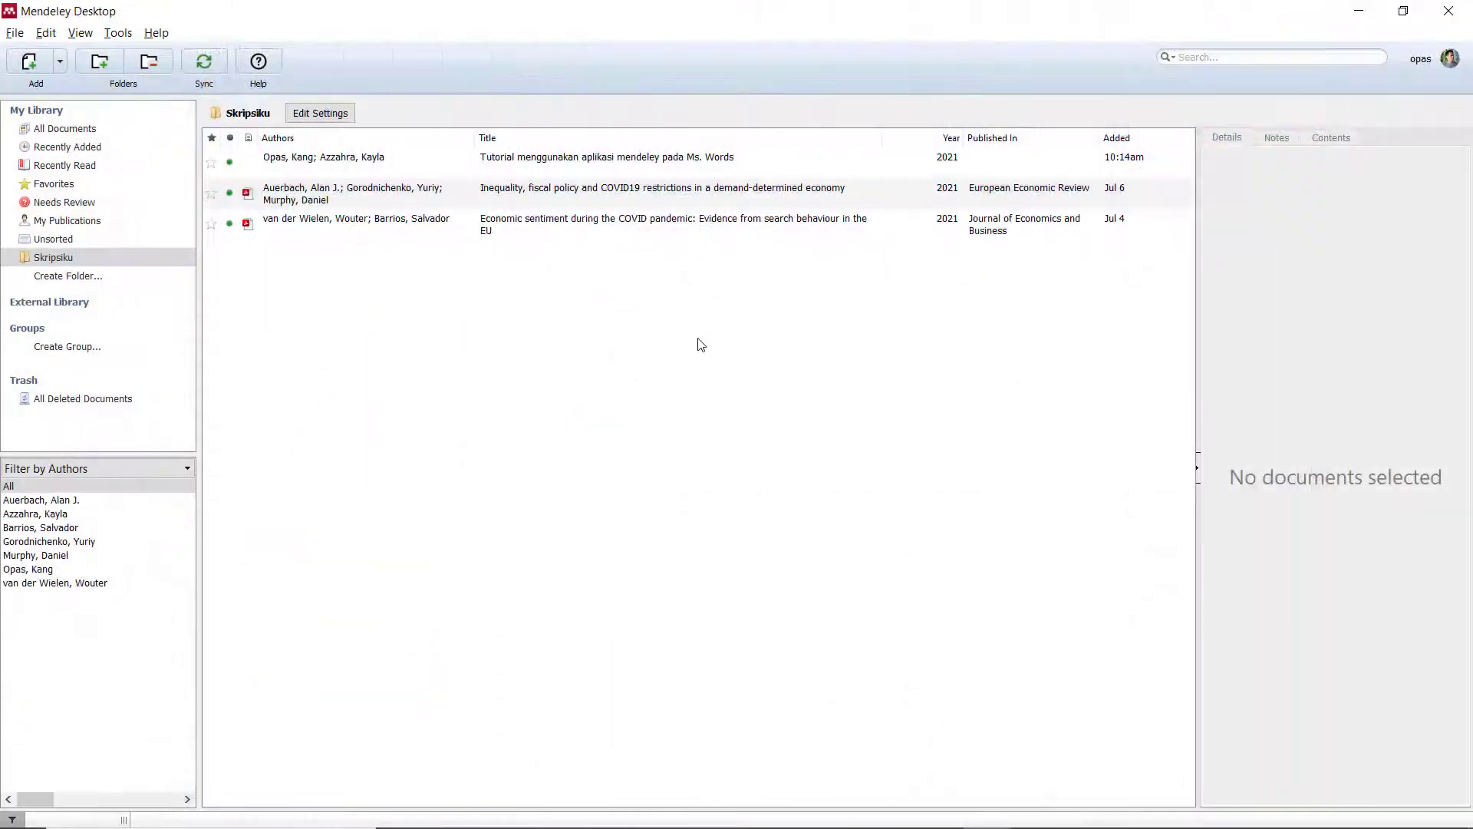
Start a manual Mendeley entry docked to the right half and set its type to Web Page.
click(60, 63)
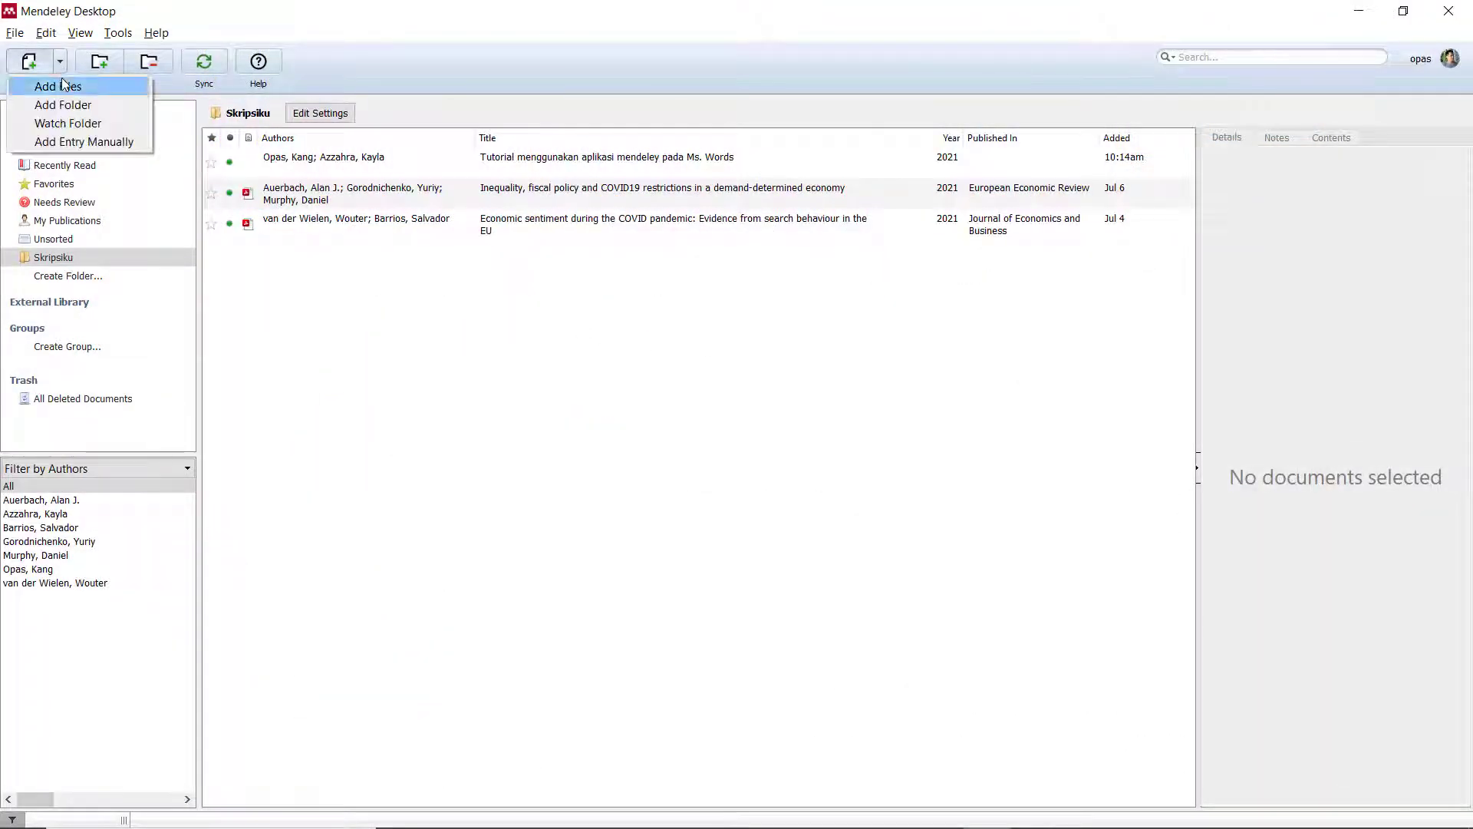
click(84, 141)
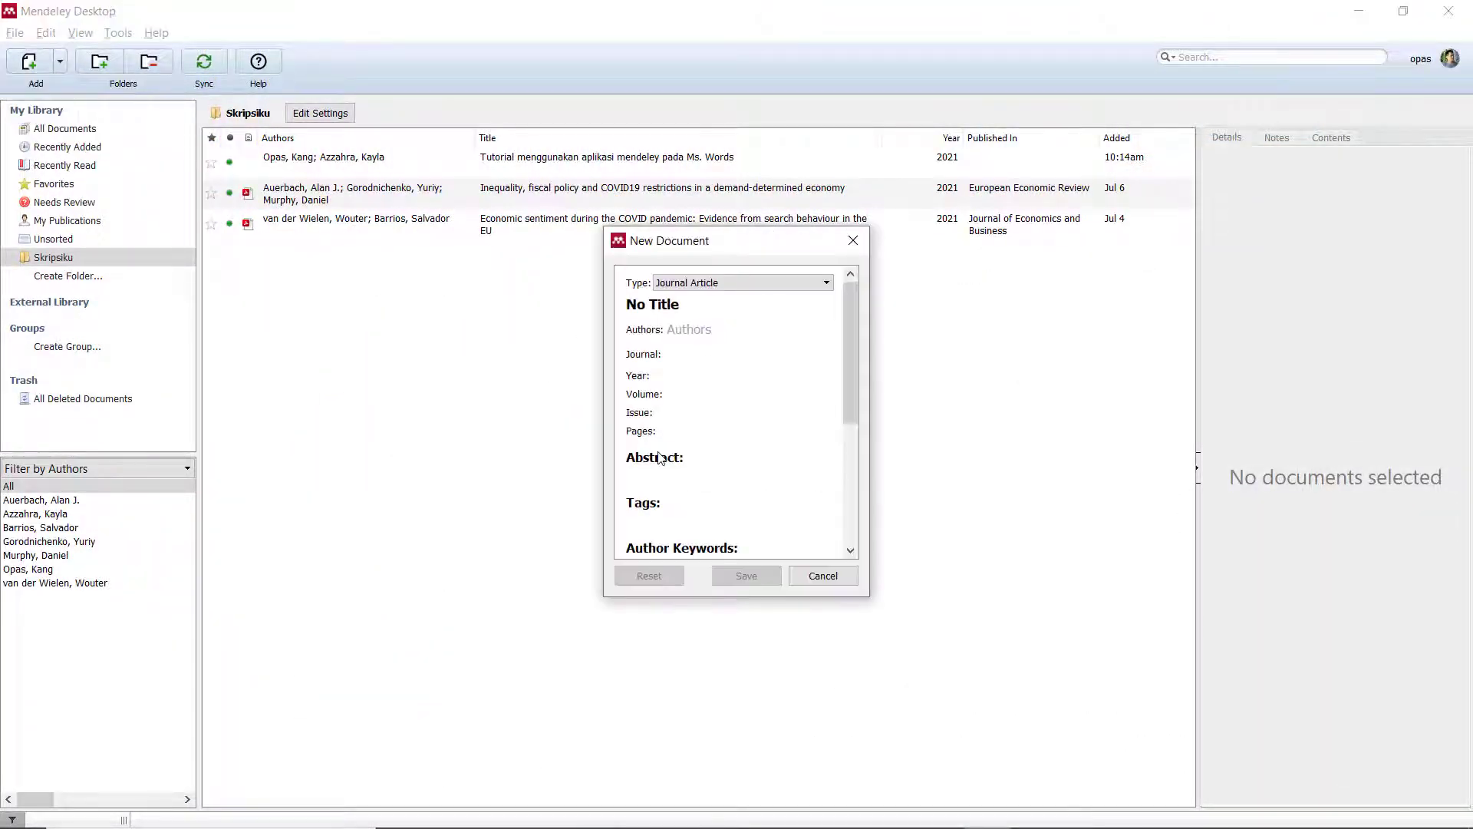
key(super+Right)
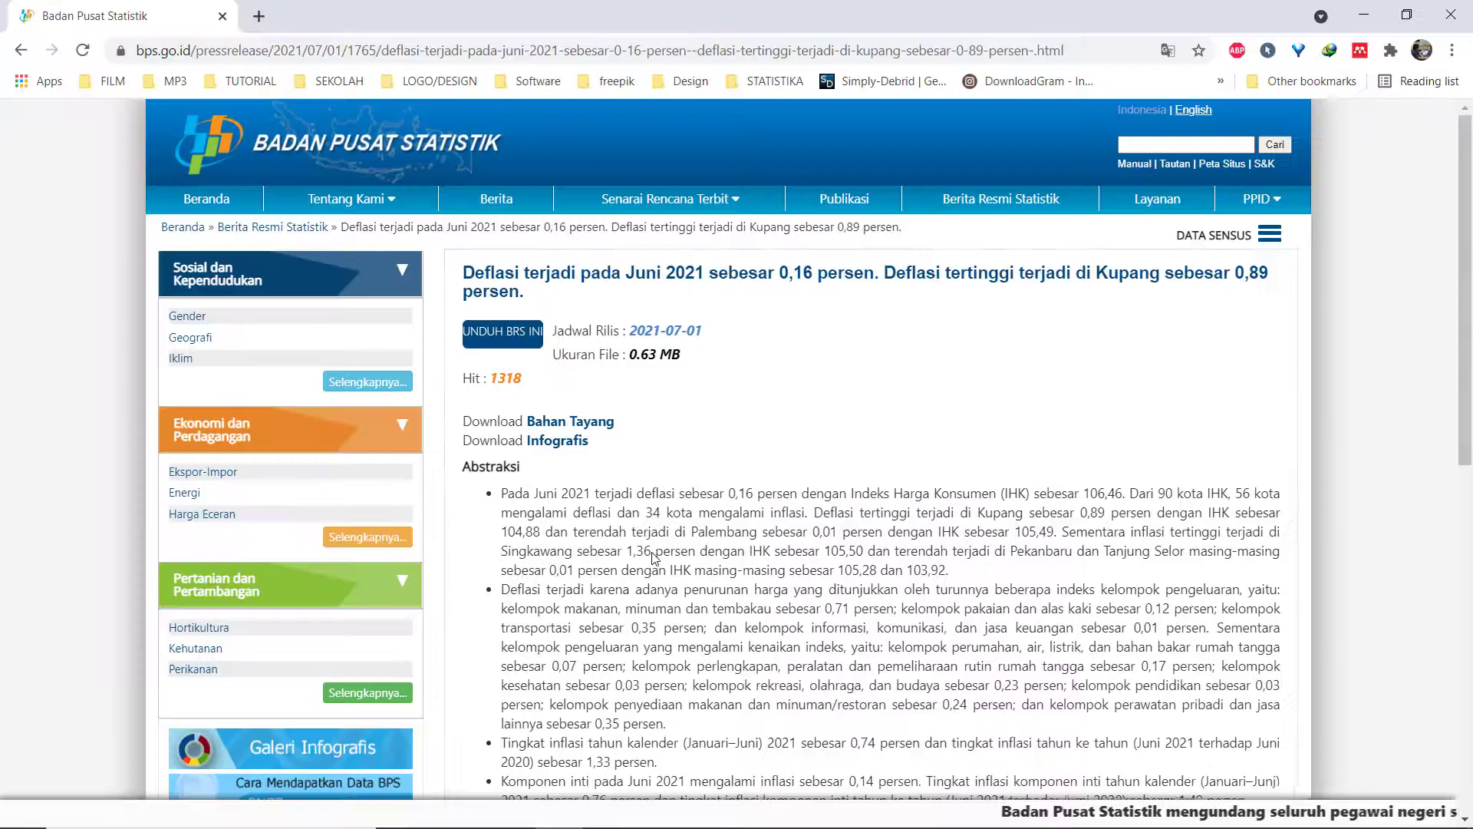
click(842, 57)
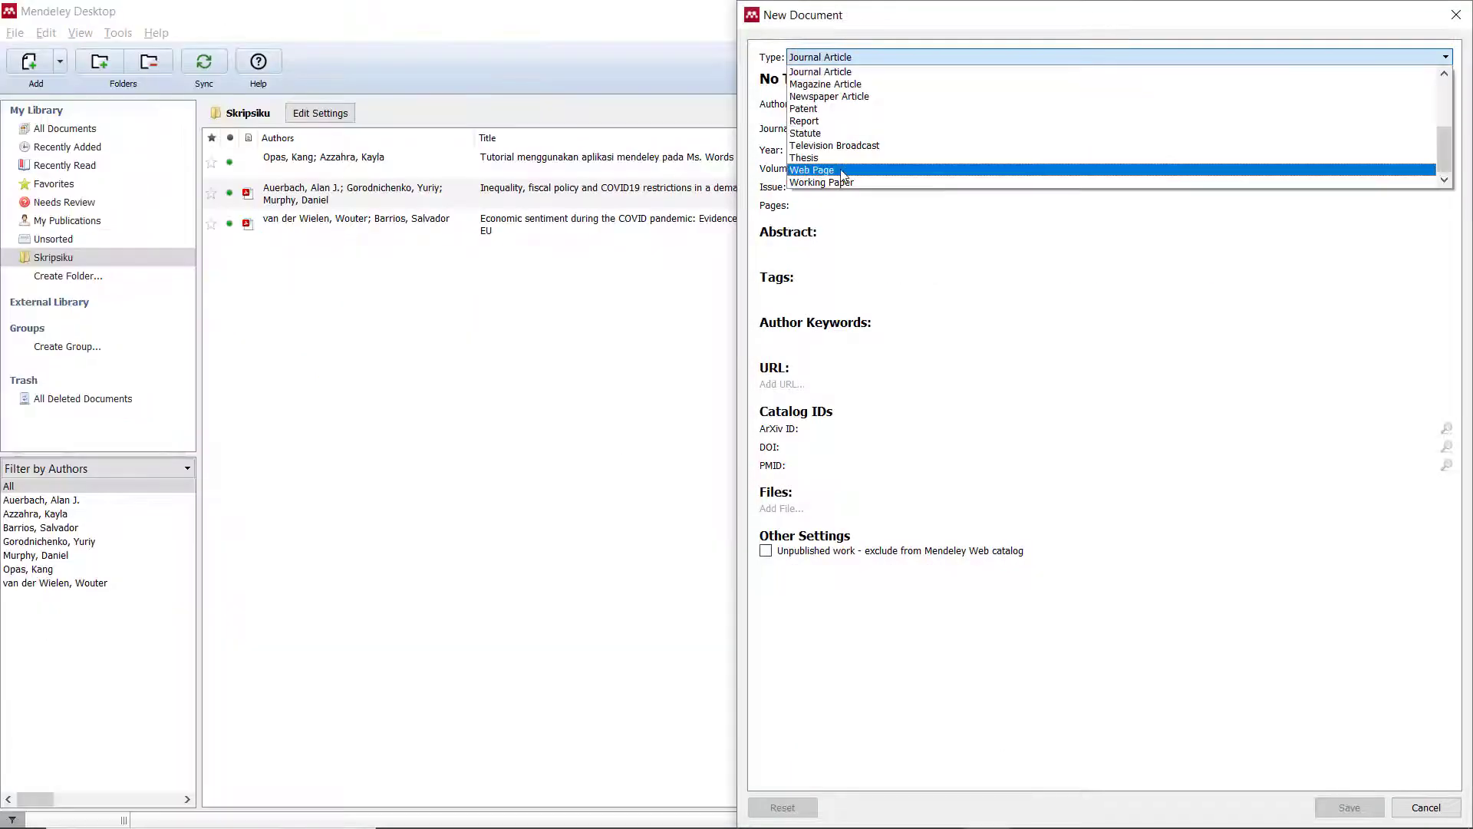
click(840, 170)
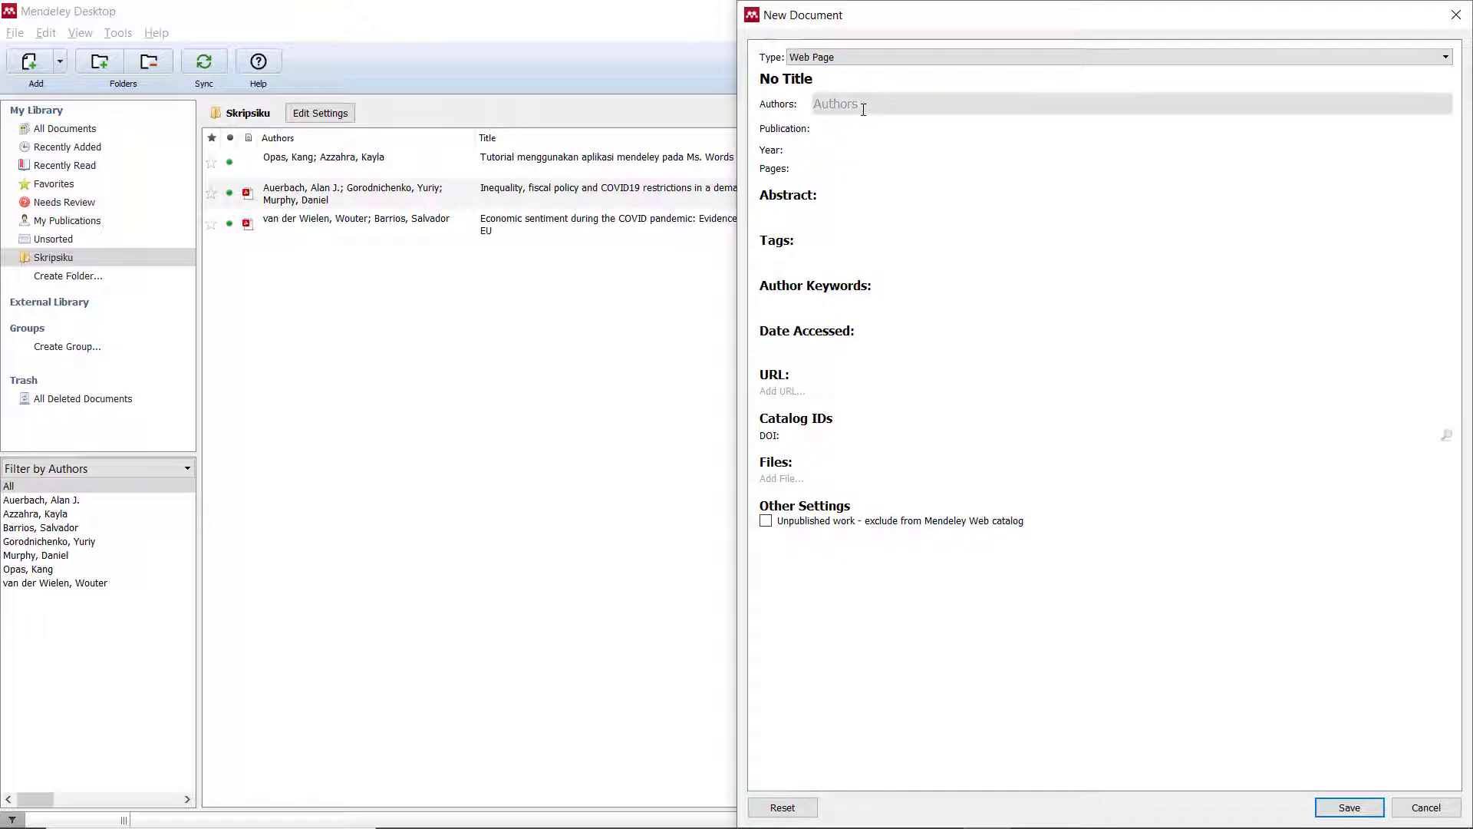
Copy the BPS press release headline into the entry's title.
drag(23, 241, 307, 265)
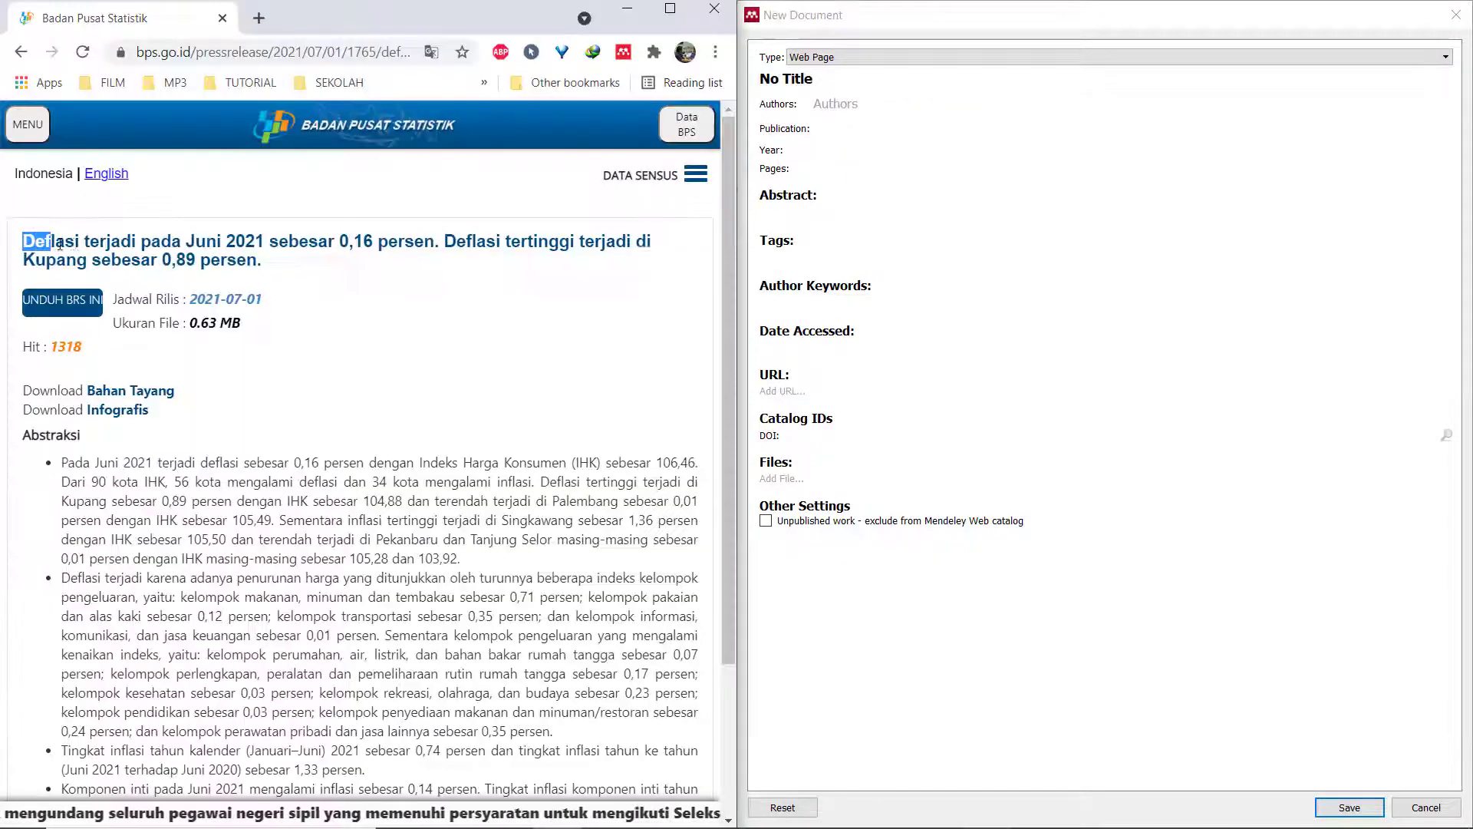
right_click(309, 267)
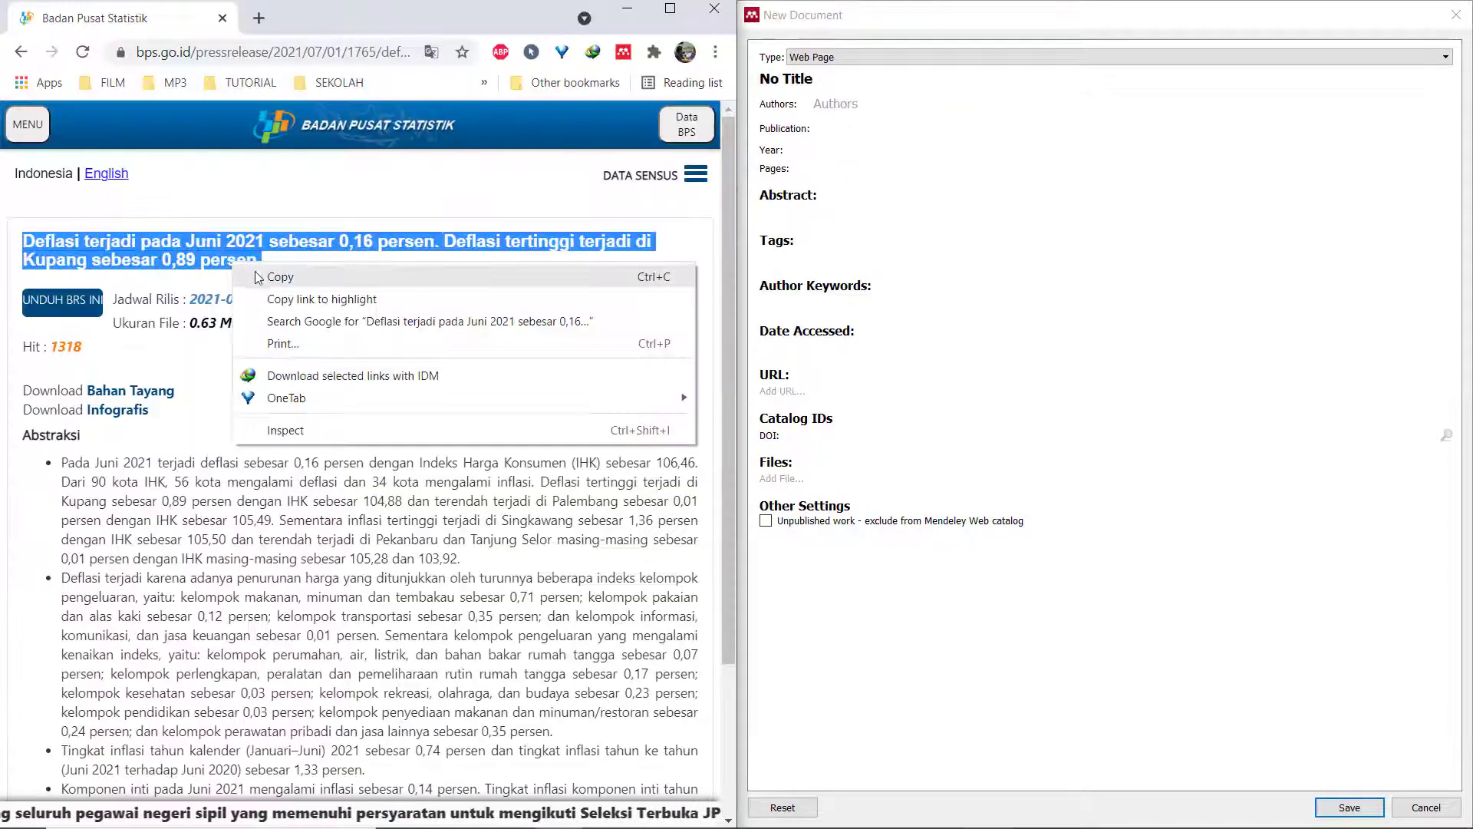
click(338, 278)
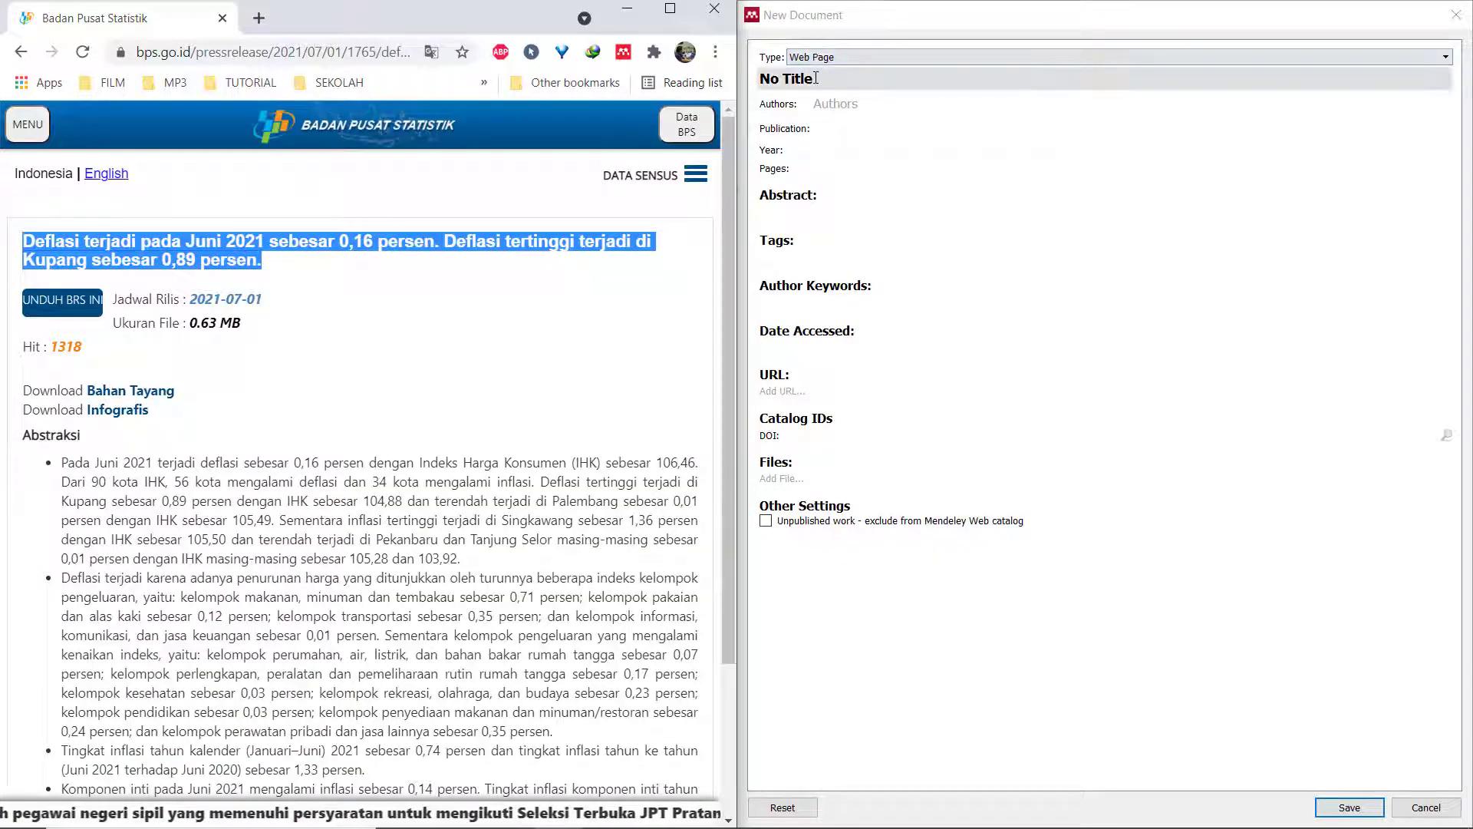
click(758, 71)
key(ctrl+v)
Fill in author and publication bps.go.id, year 2021, and date accessed 2021-07-07.
click(836, 123)
text(bps)
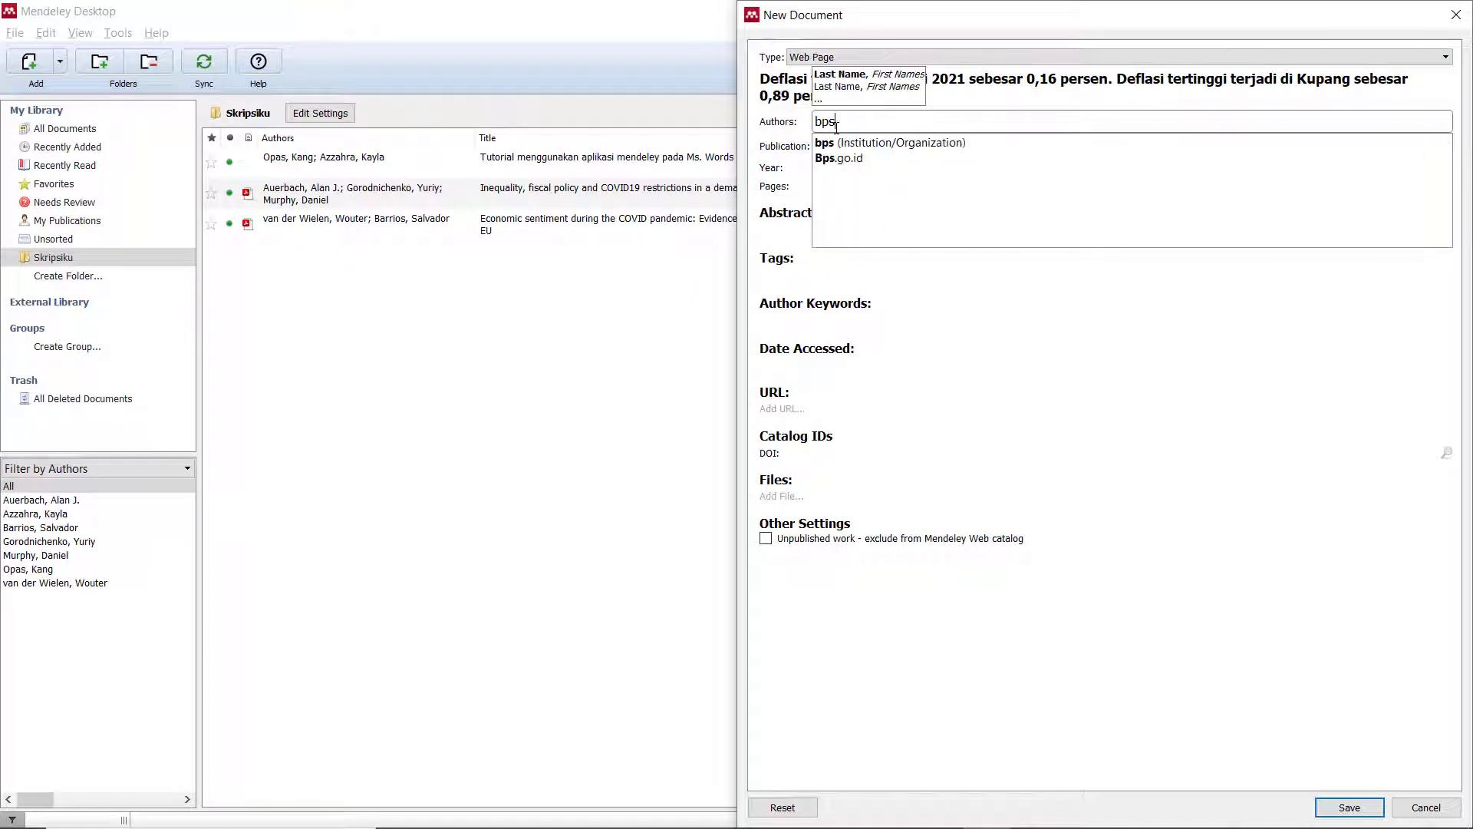
text(.g)
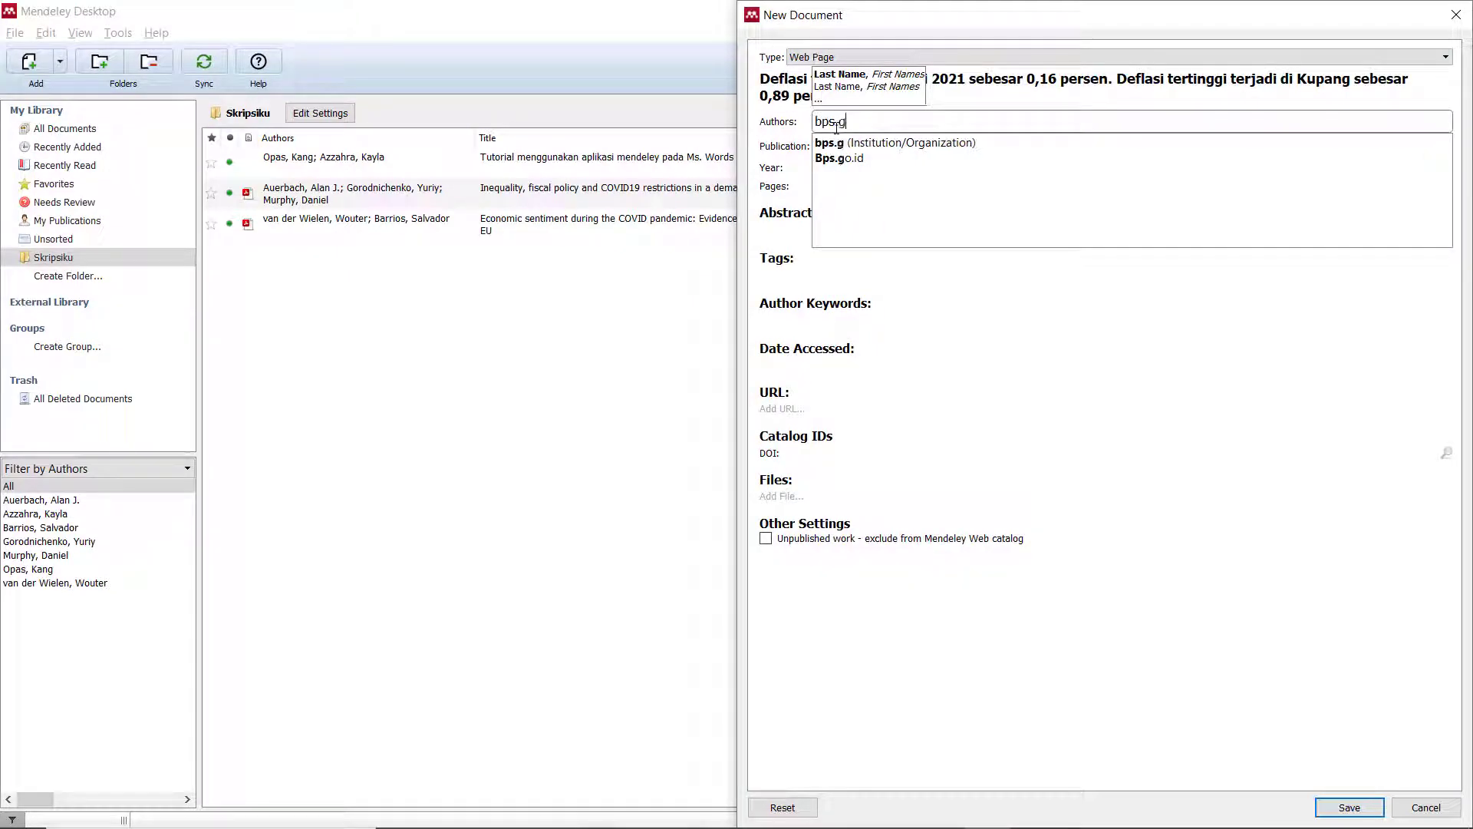
text(o.id)
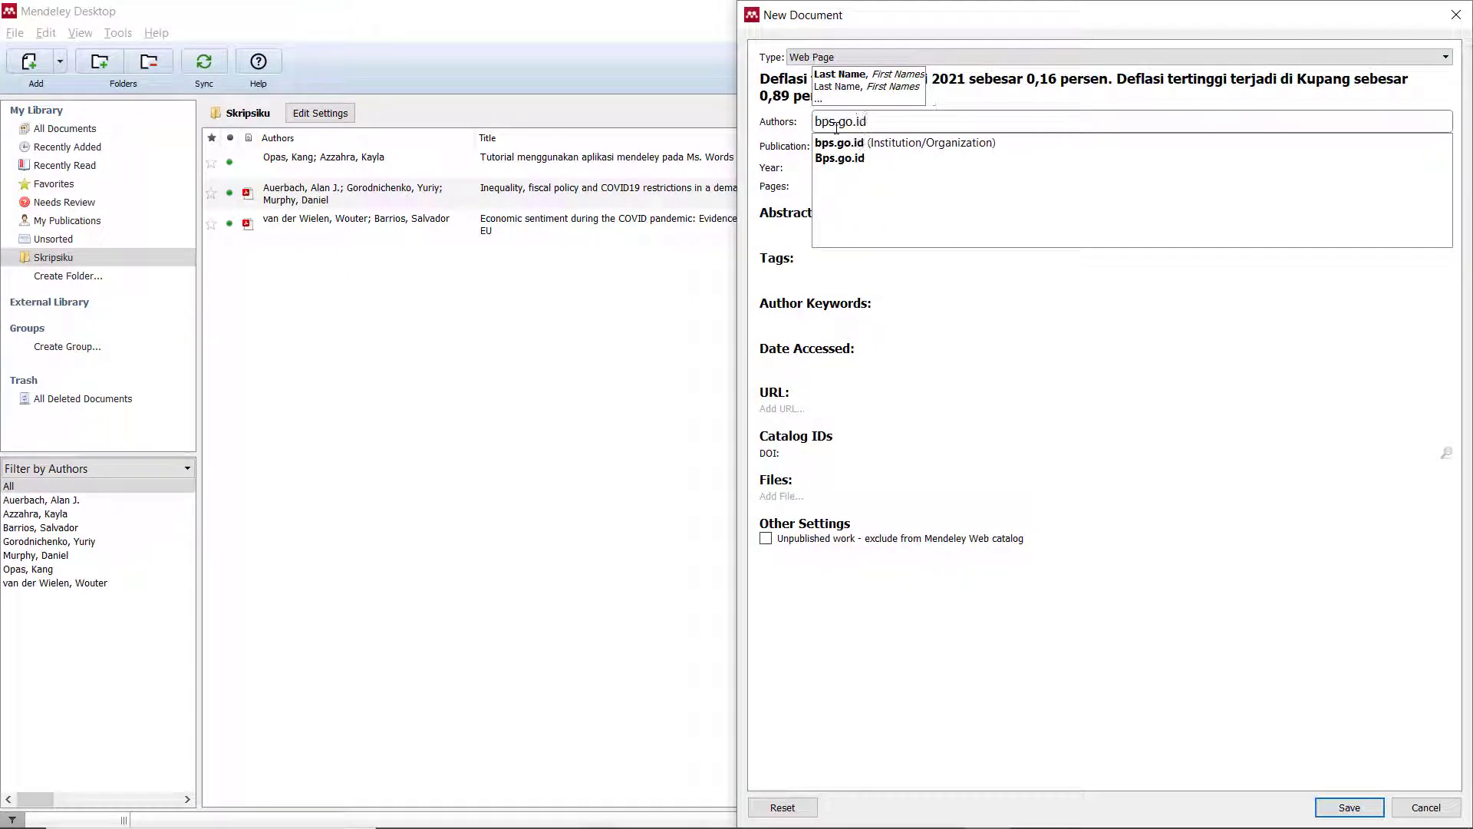
click(851, 145)
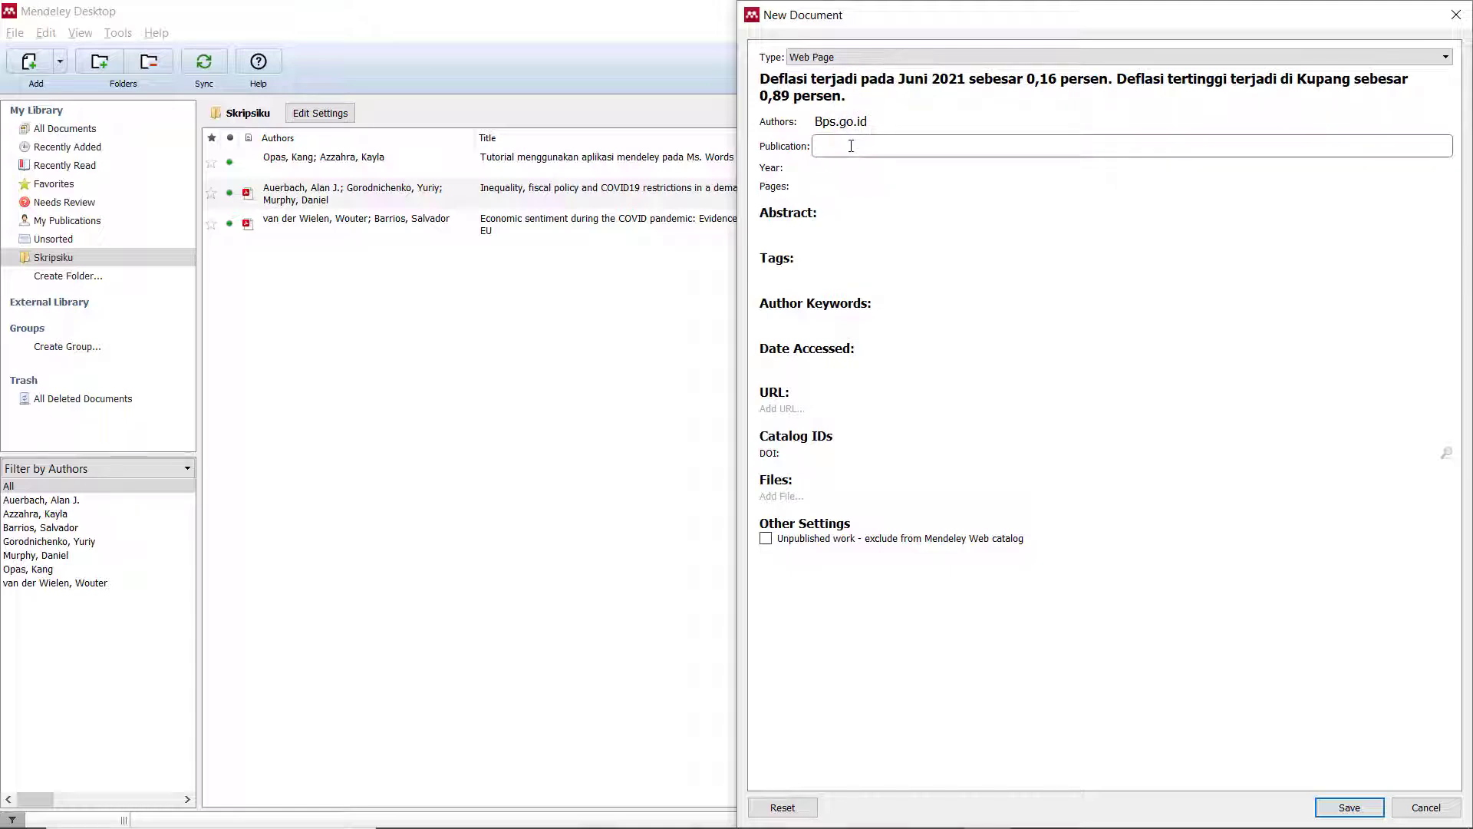
text(bps)
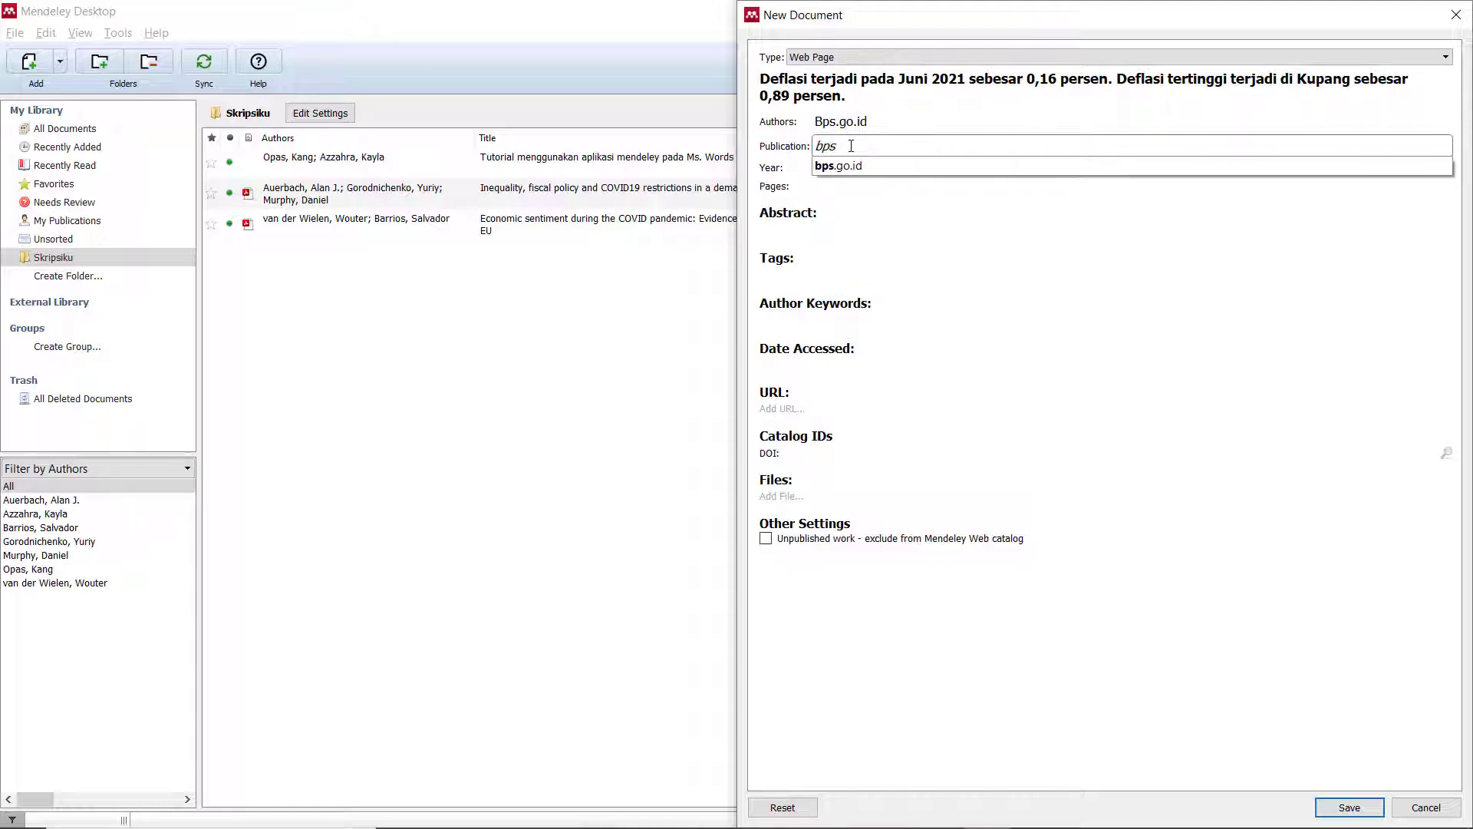
text(.go.id)
click(851, 167)
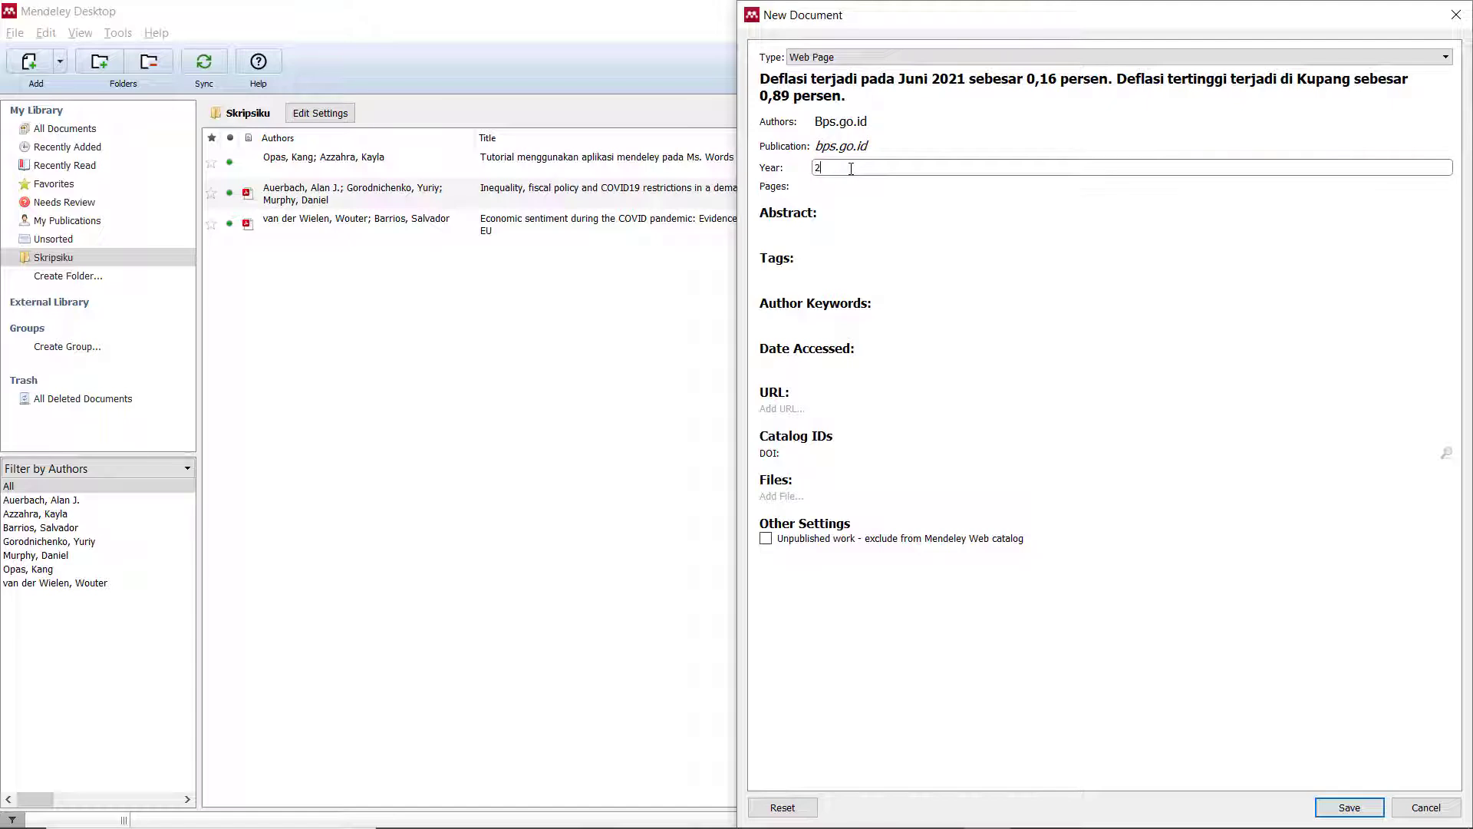
click(921, 307)
click(868, 364)
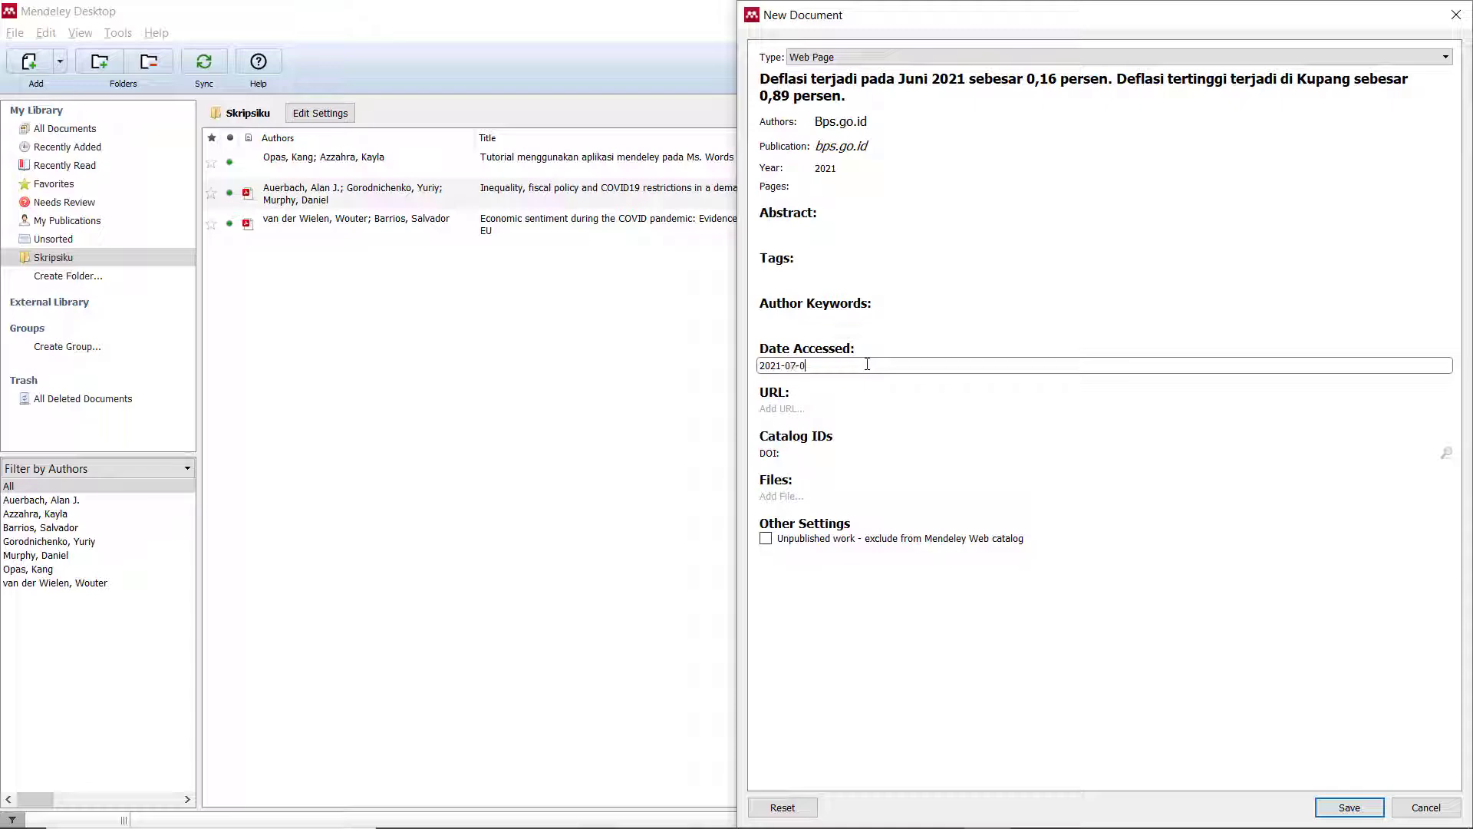
click(819, 405)
Copy the press release page's web address into the entry's URL field.
key(alt+Tab)
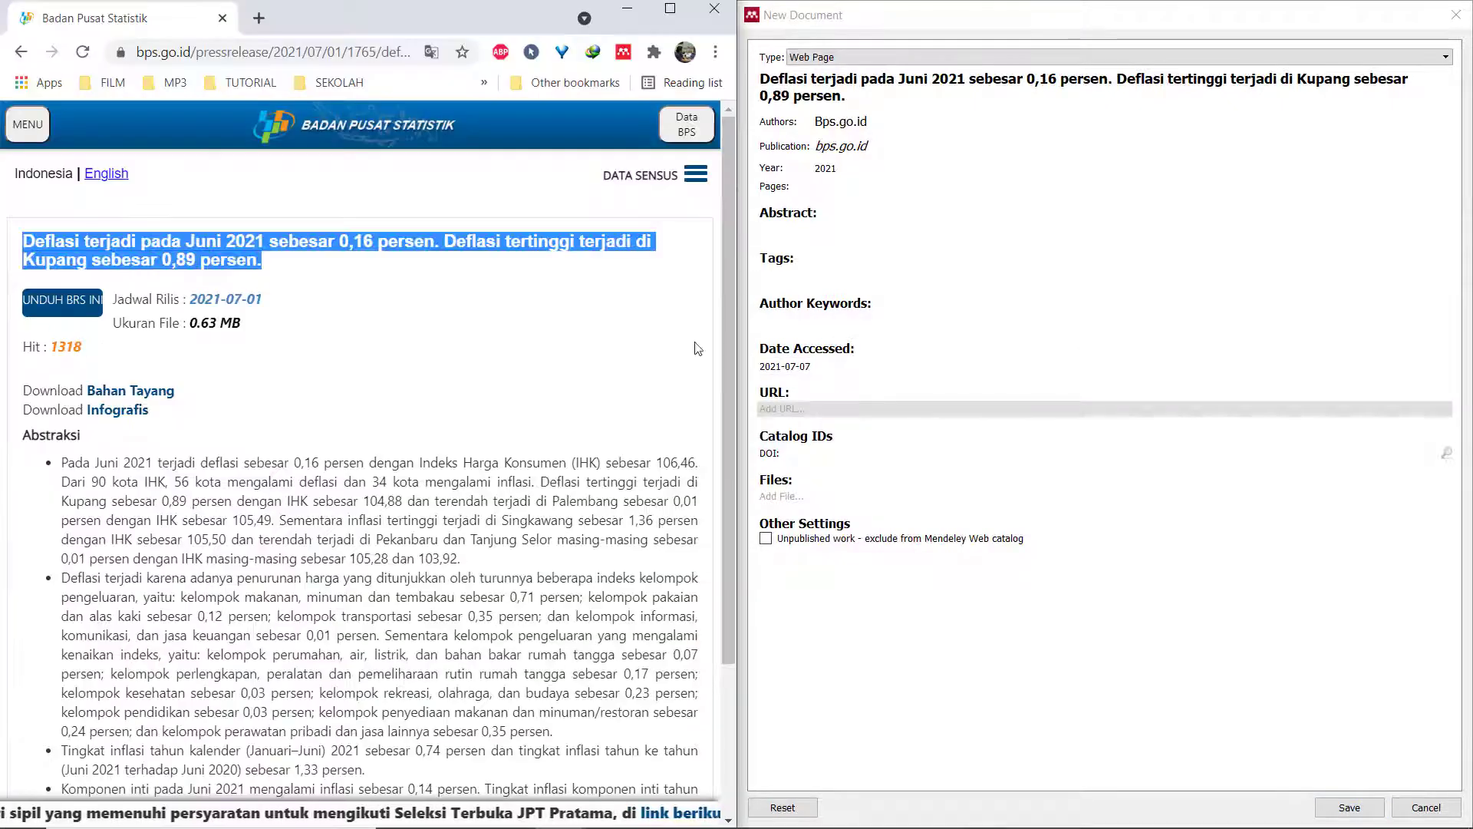
click(187, 54)
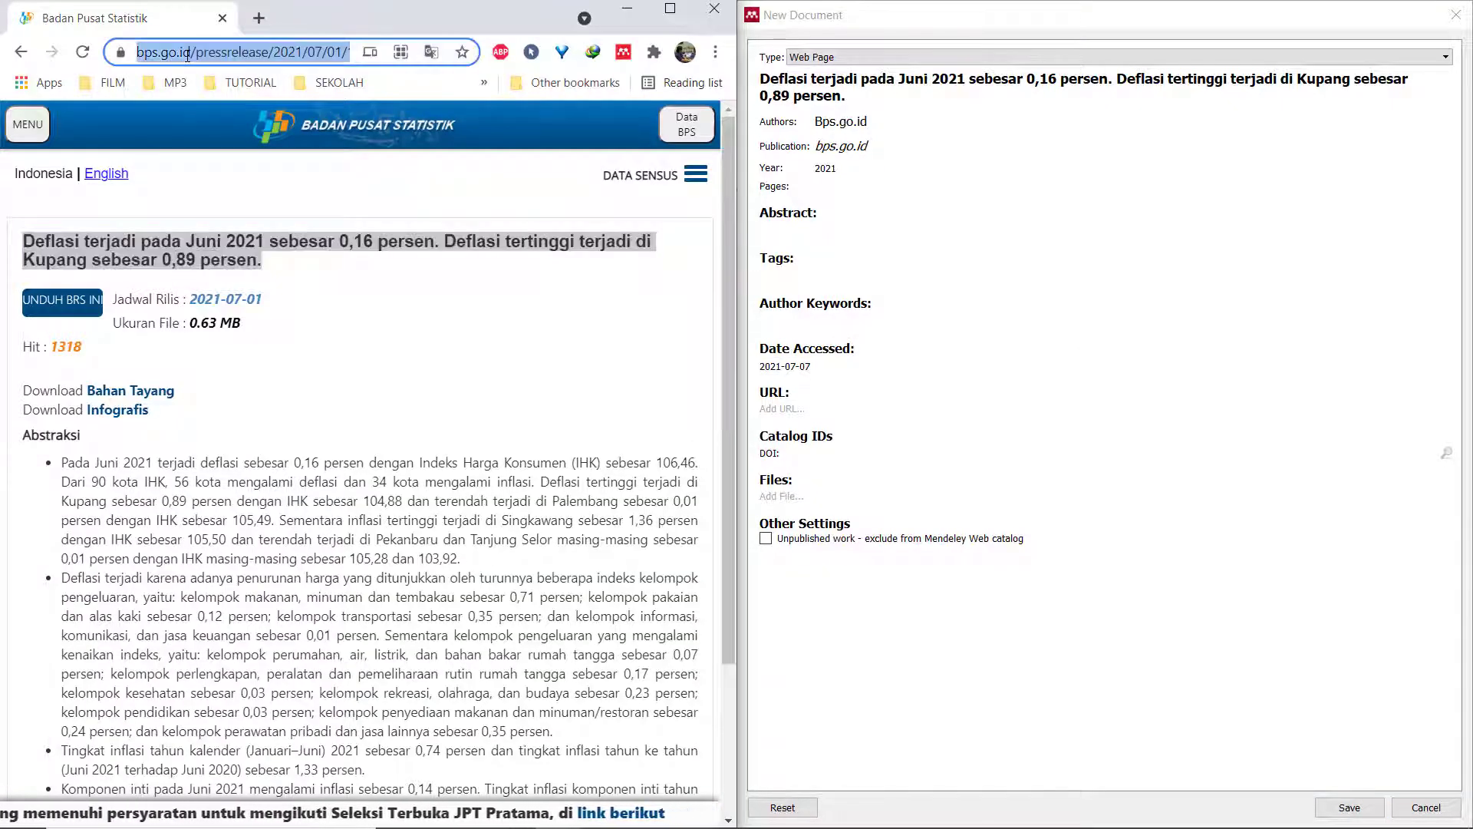
right_click(187, 55)
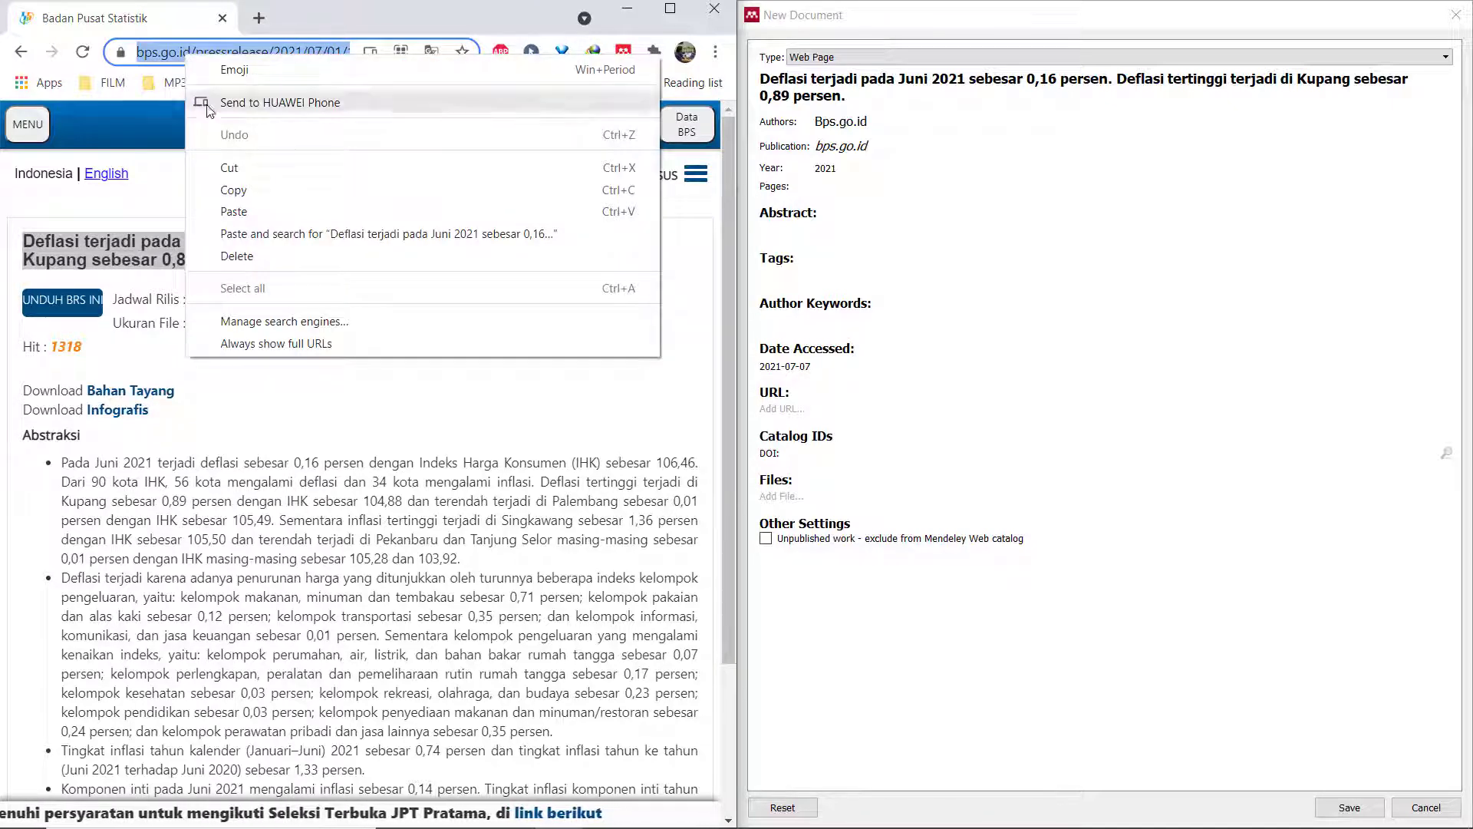
click(241, 195)
click(813, 408)
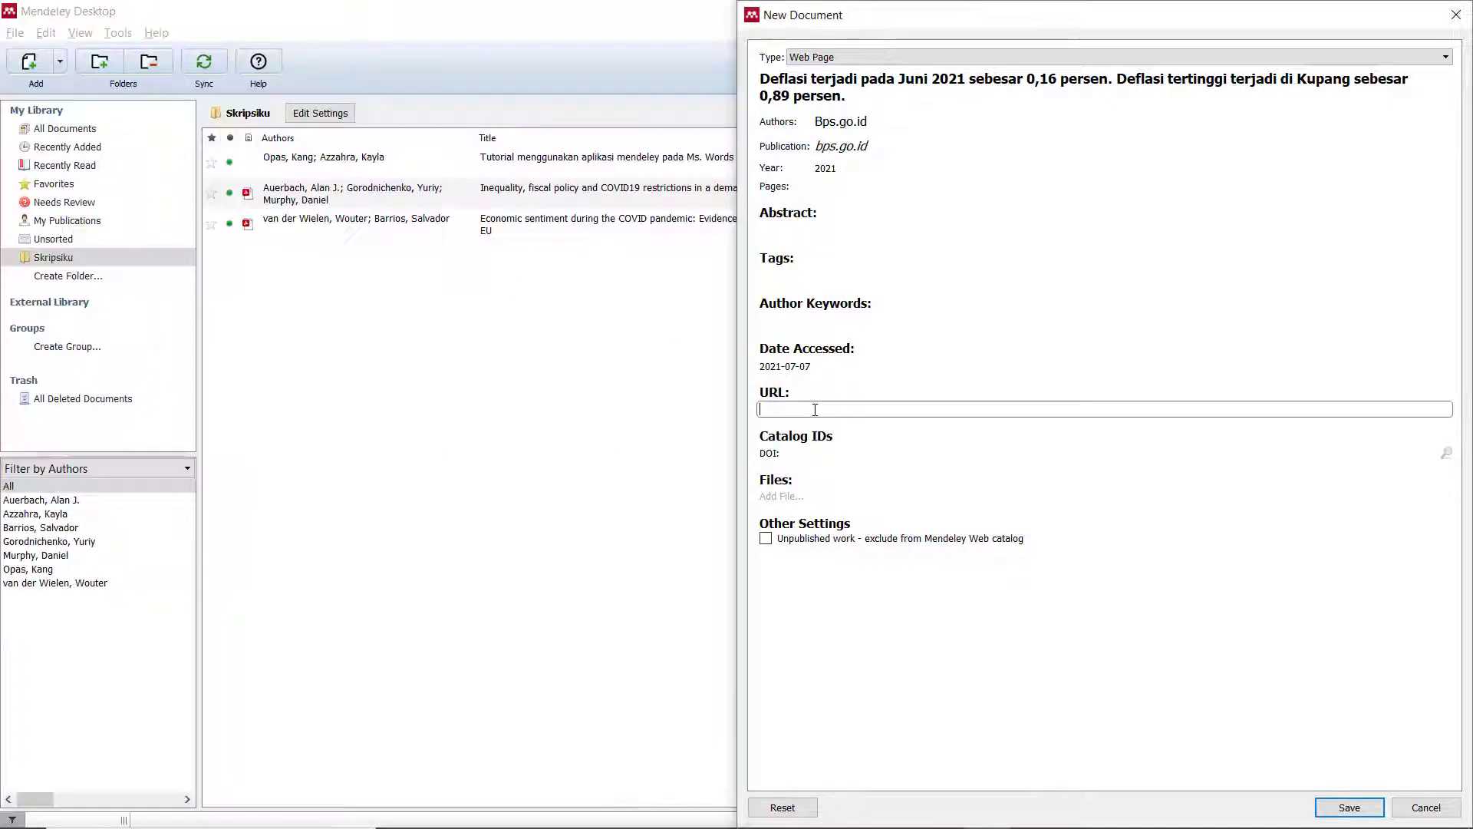
key(ctrl+v)
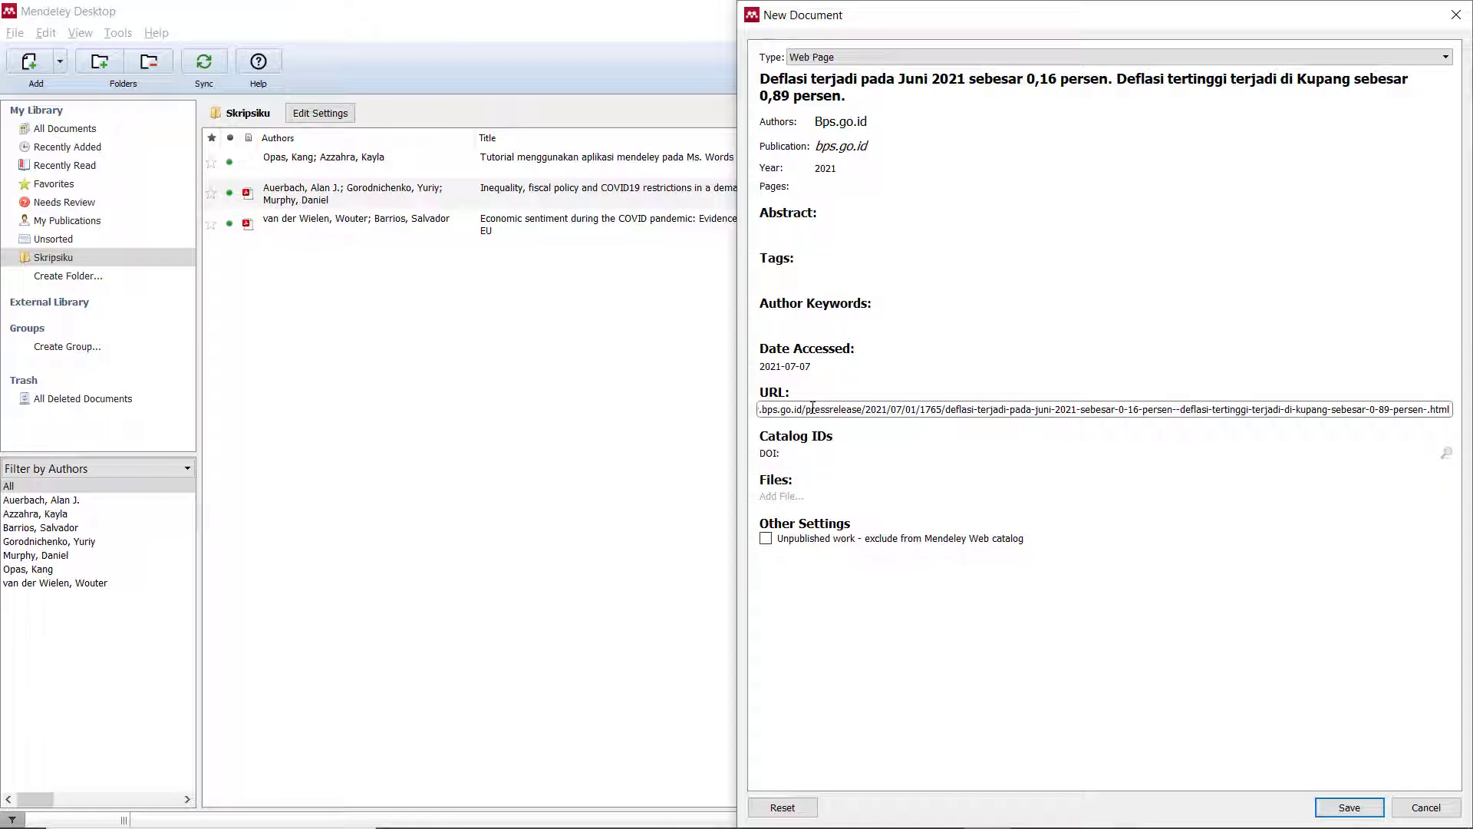
click(921, 494)
Save the BPS entry, then cite the Arieza CNN Indonesia article from the Mendeley library in Word.
click(1350, 807)
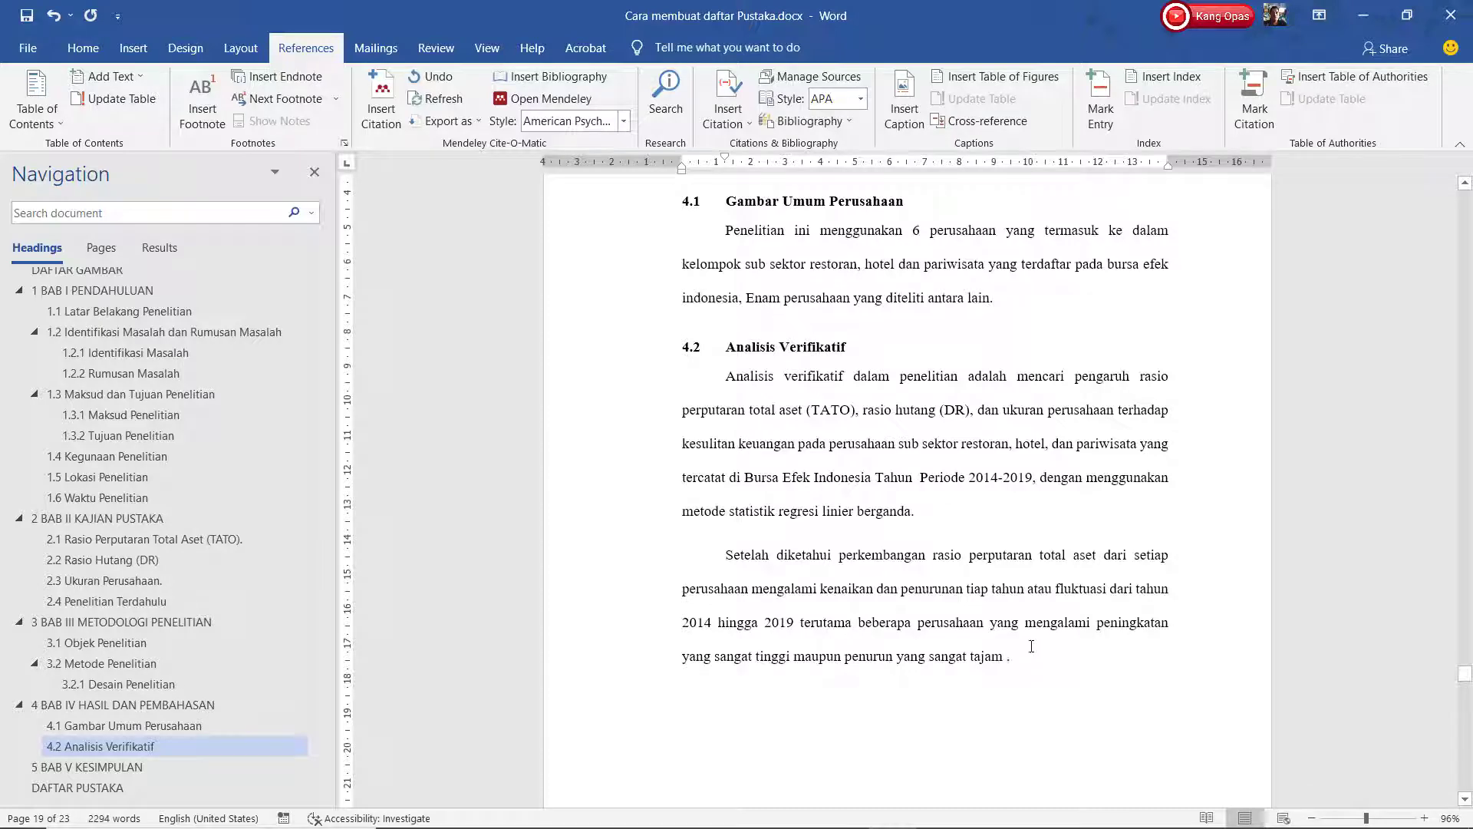
click(389, 127)
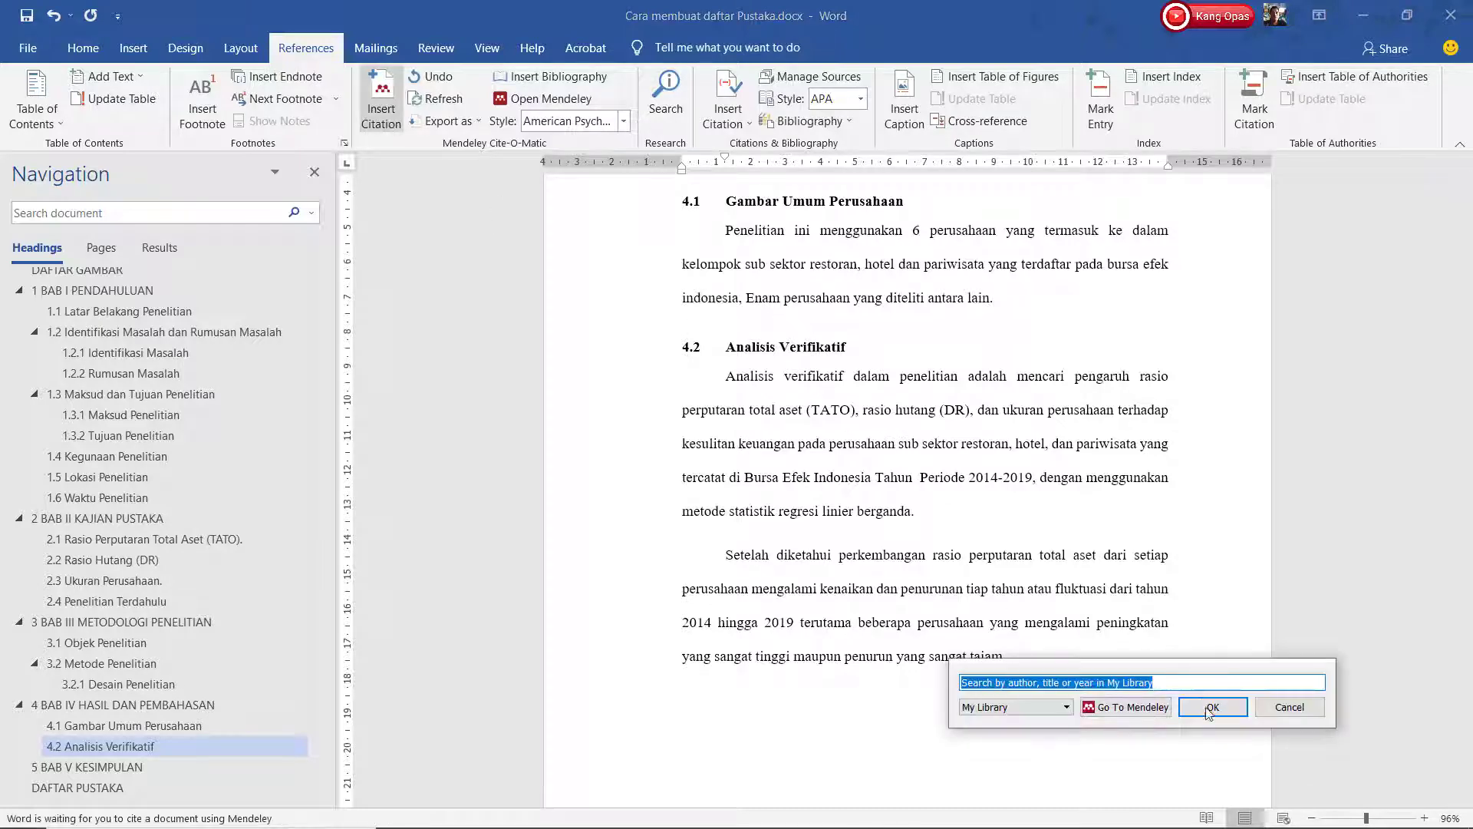
click(1128, 707)
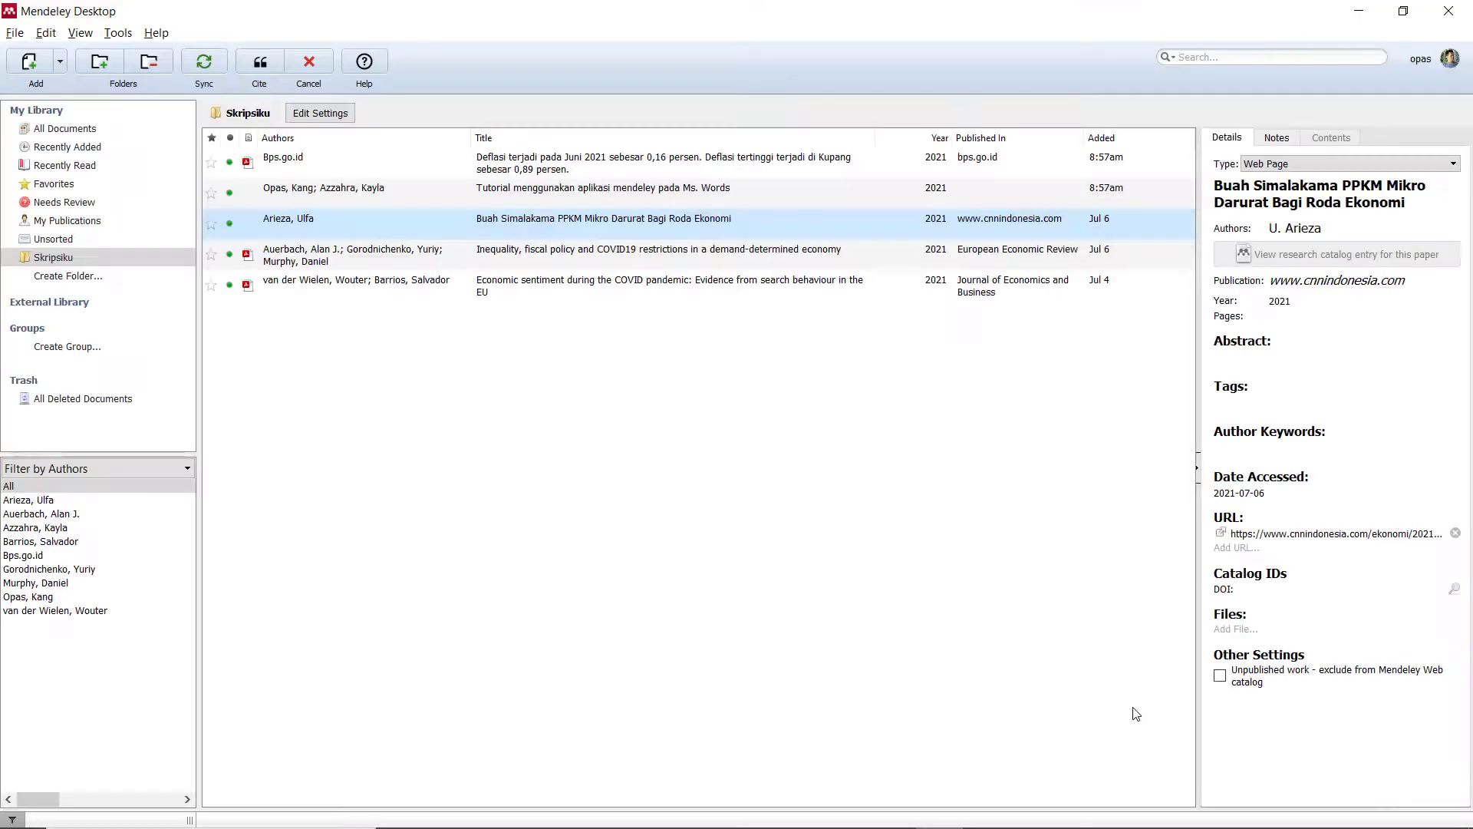
click(259, 71)
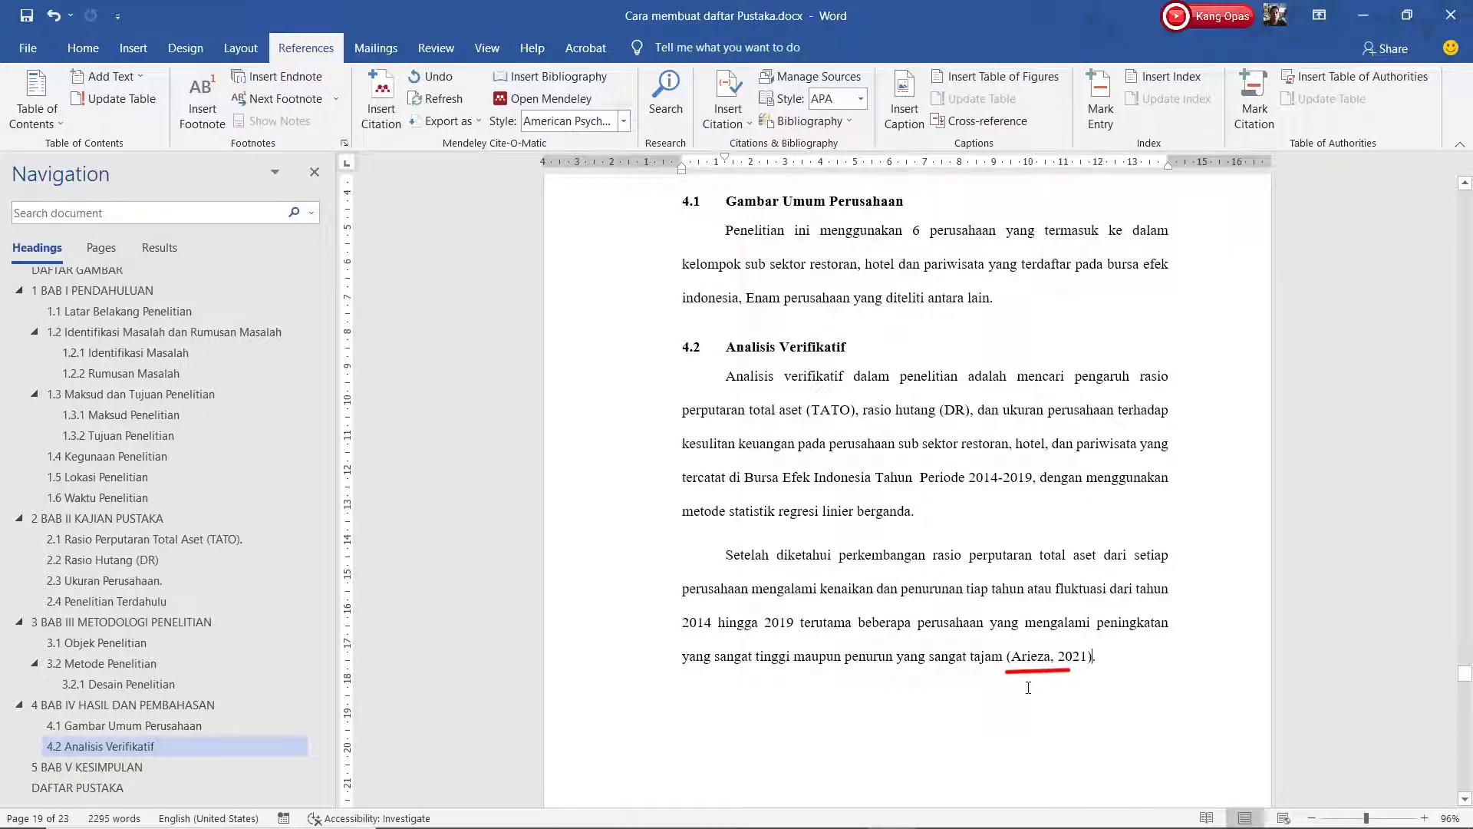
Jump to DAFTAR PUSTAKA to view the bibliography listing Arieza (2021) and Bps.go.id (2021).
click(77, 788)
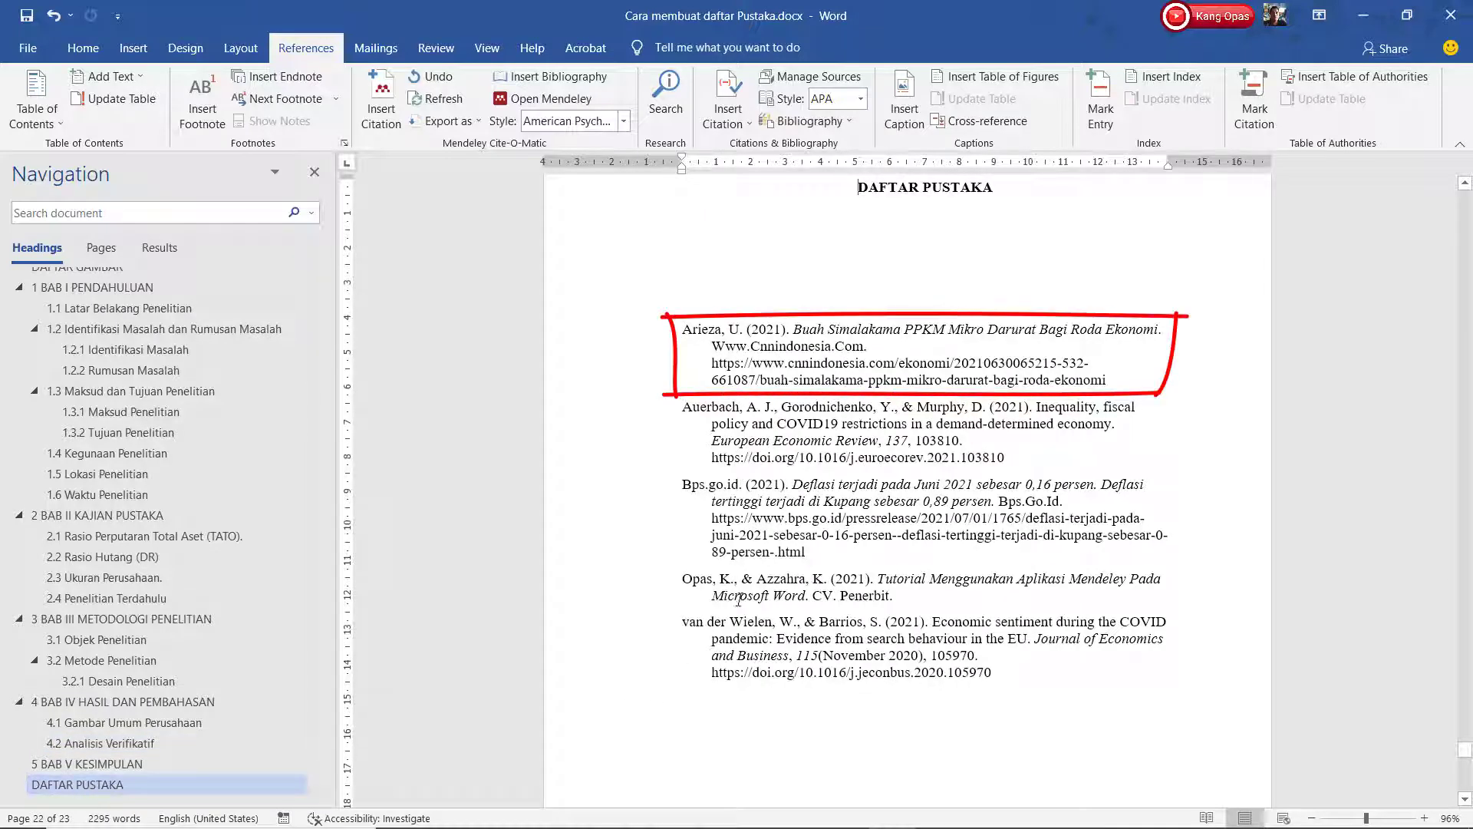
scroll(1035, 704, up, 1)
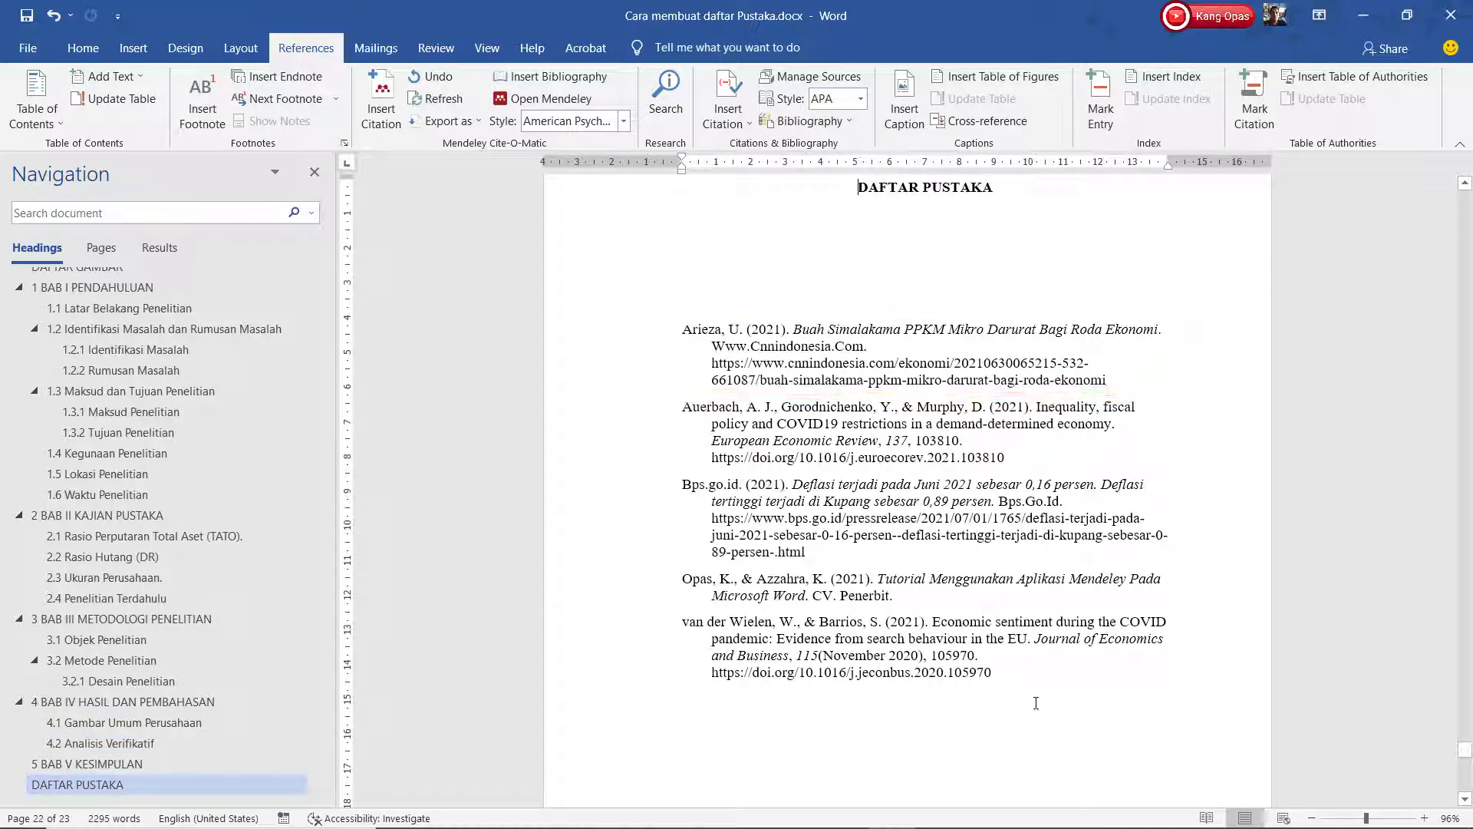